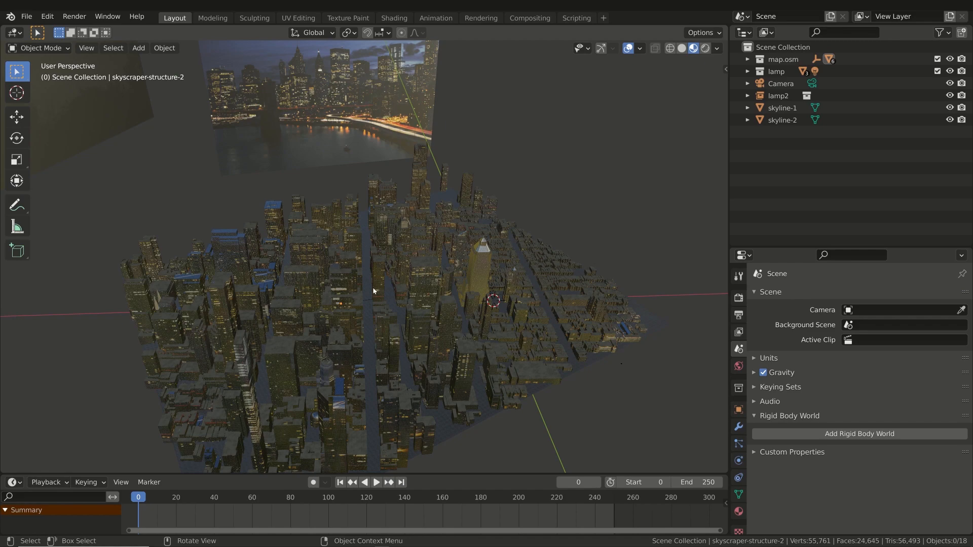
middle_click_drag(373, 291, 294, 261)
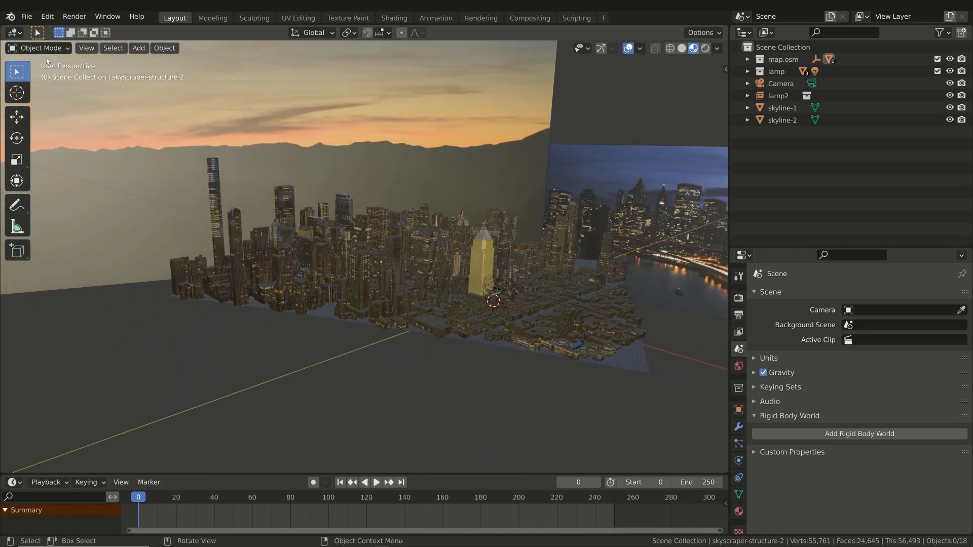
key("shift+grave")
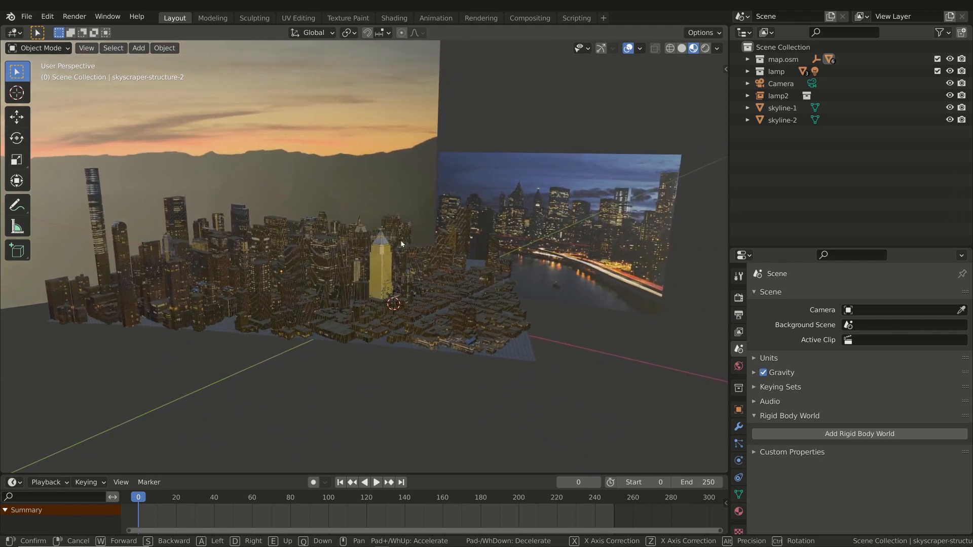
key("w")
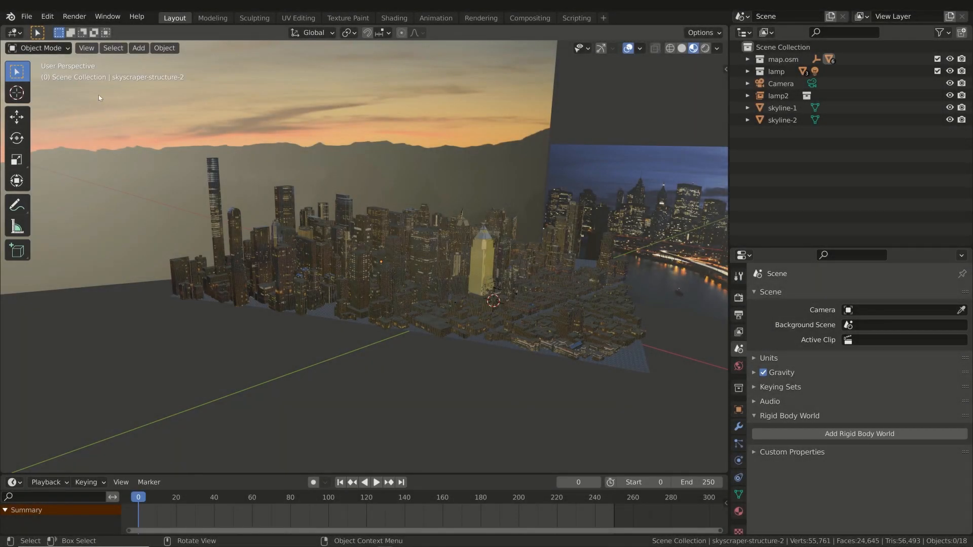
Create a new file from the General template
left_click(27, 16)
mouse_move(39, 30)
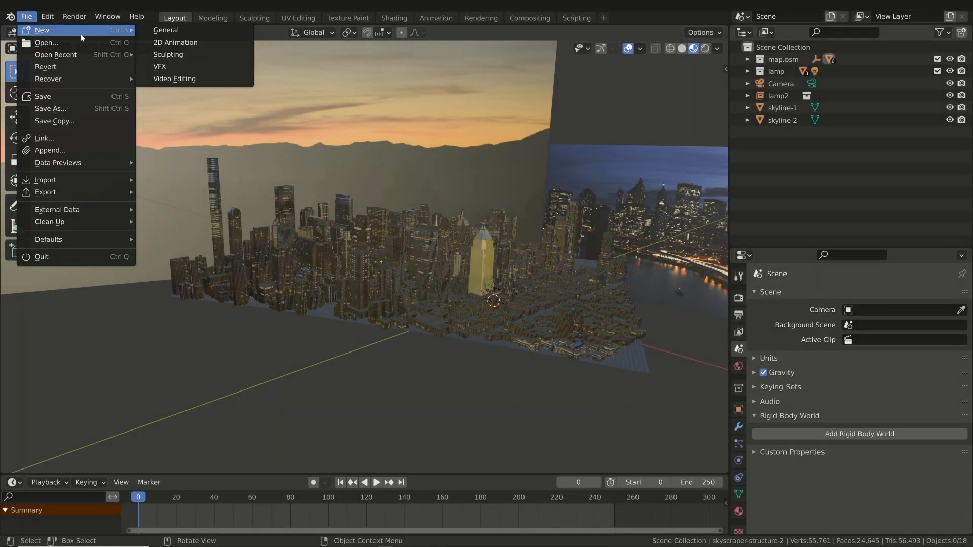
left_click(165, 31)
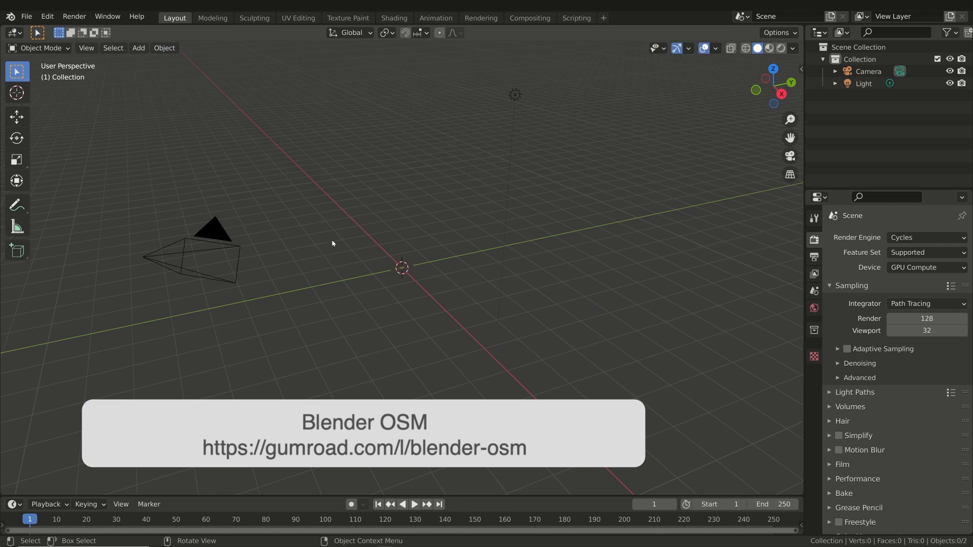
Switch to the browser and review the Gumroad page for the blender-osm add-on, including its description and price field
left_click(349, 540)
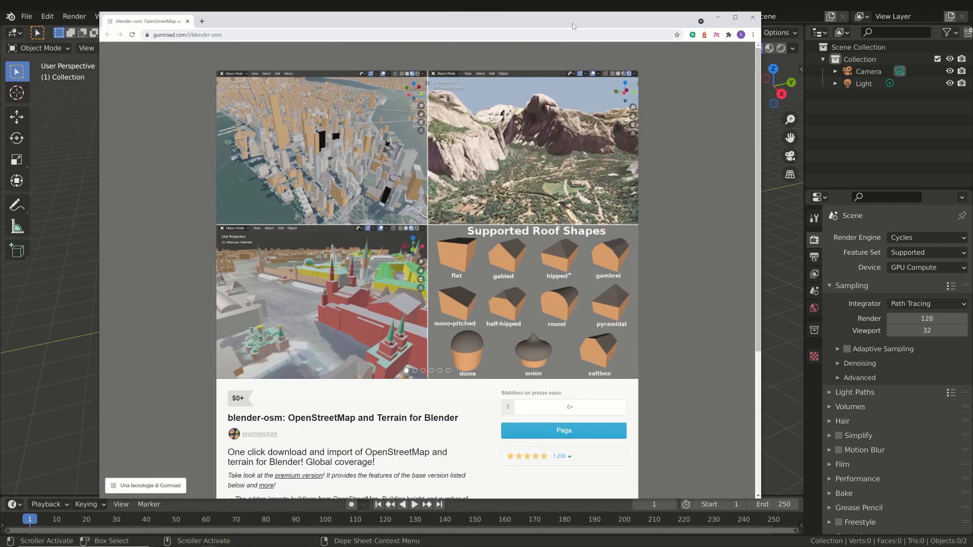
left_click_drag(572, 26, 555, 25)
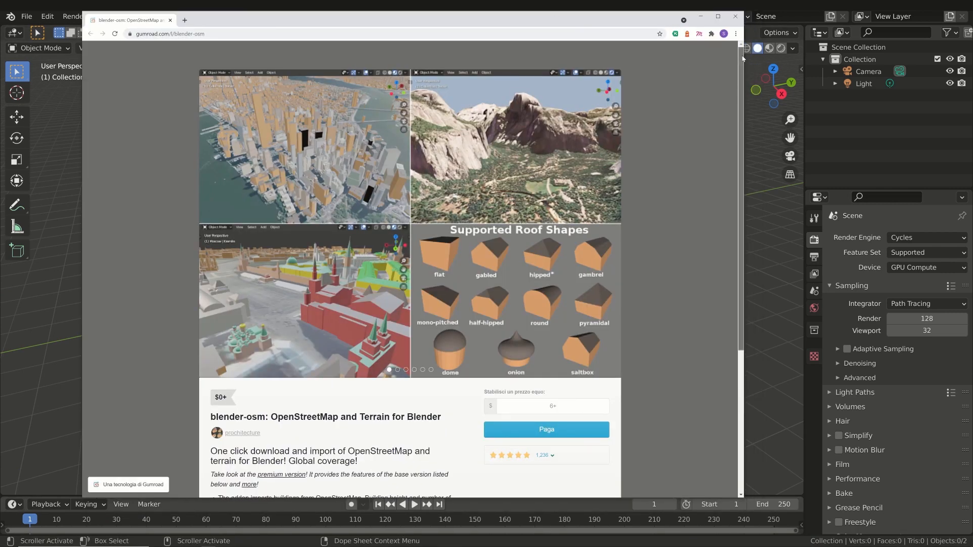
scroll(547, 285, "down", 3)
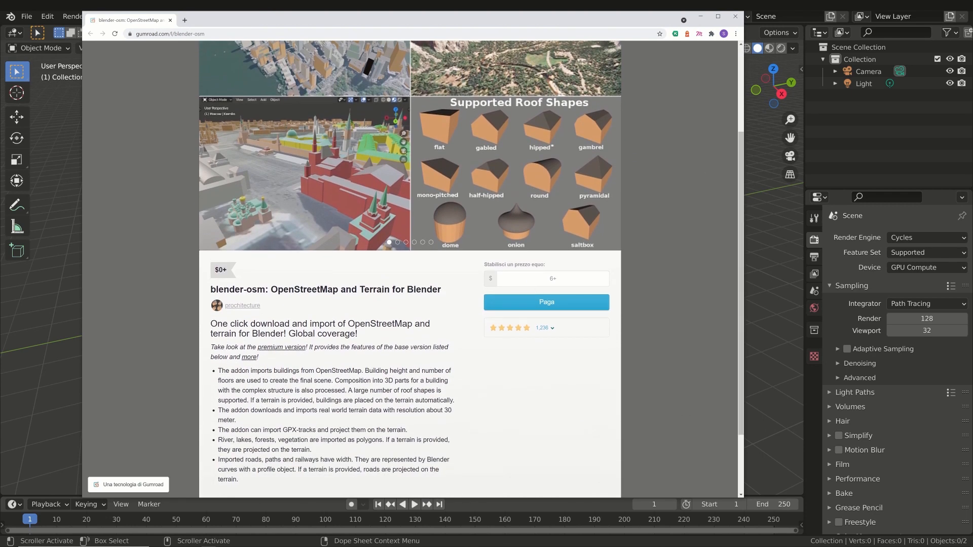
left_click(552, 280)
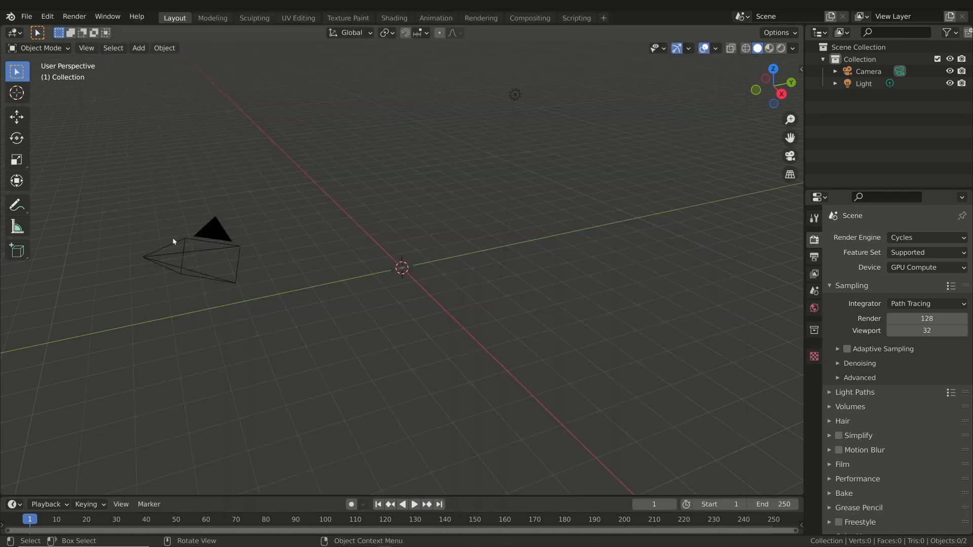
Open Blender's add-on preferences and search for "osm"
left_click(47, 16)
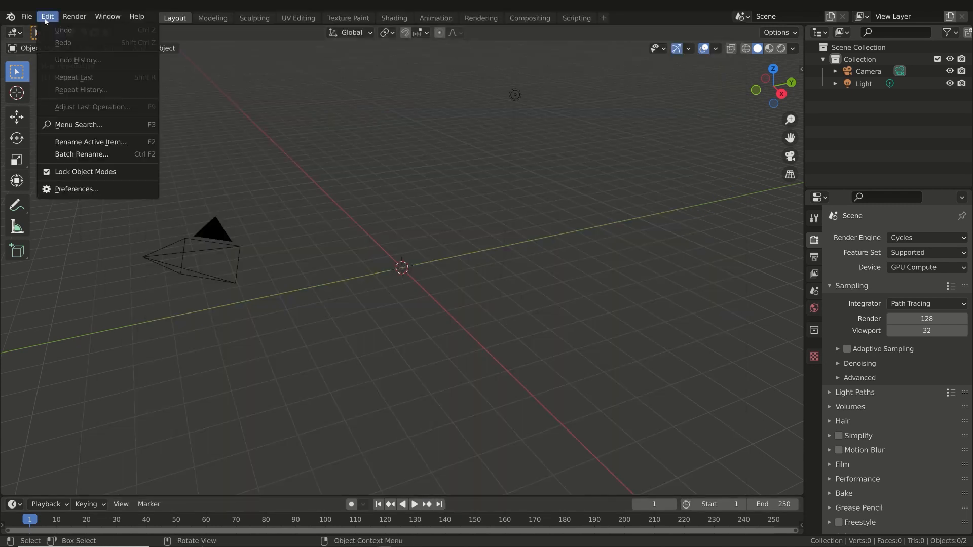
left_click(79, 189)
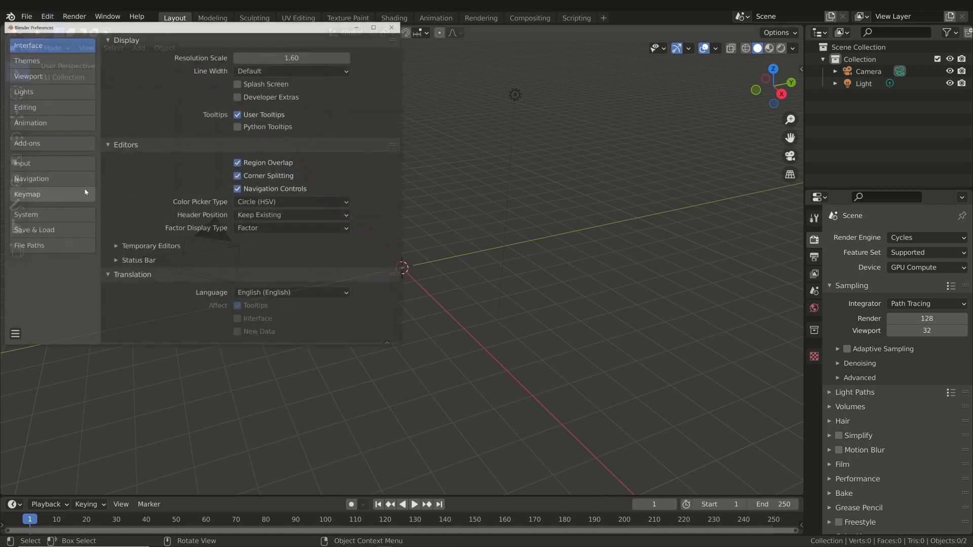
left_click(41, 146)
left_click(327, 57)
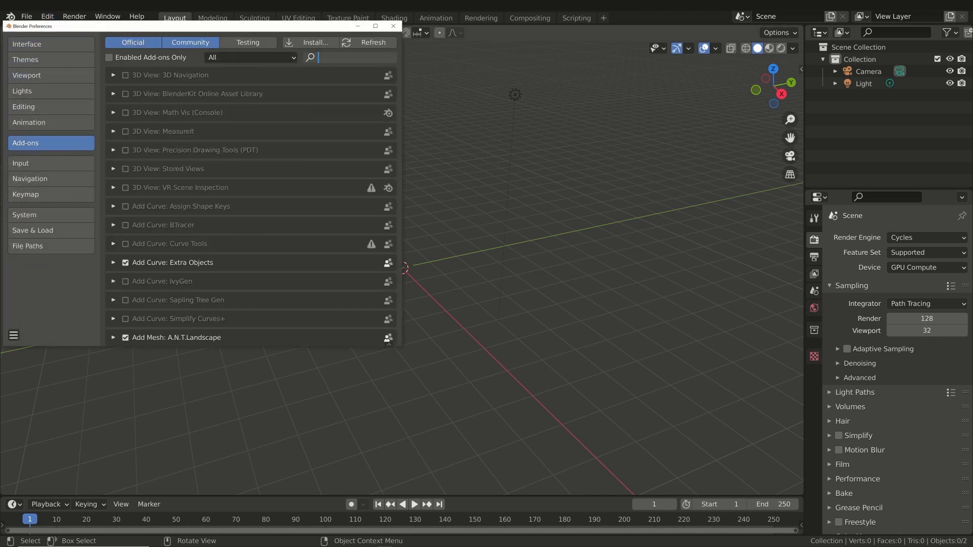
type("osm")
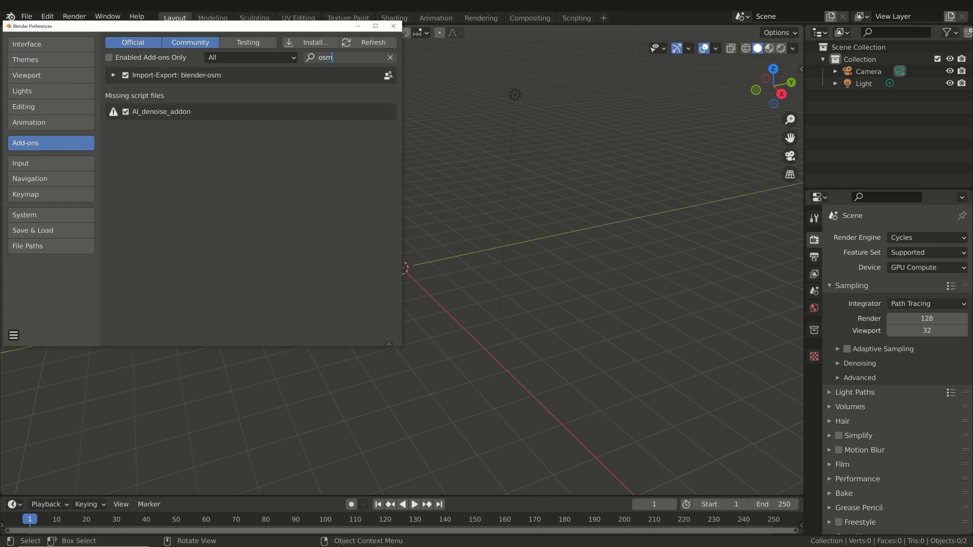
Expand the blender-osm add-on's details, review its download directory and Mapbox access token preferences, and close the preferences
left_click(114, 75)
left_click(114, 76)
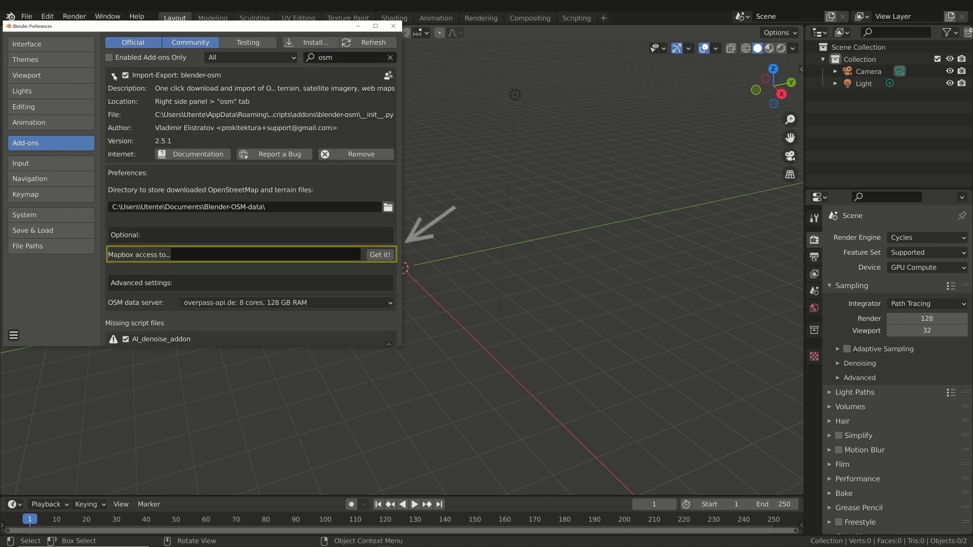
left_click(384, 256)
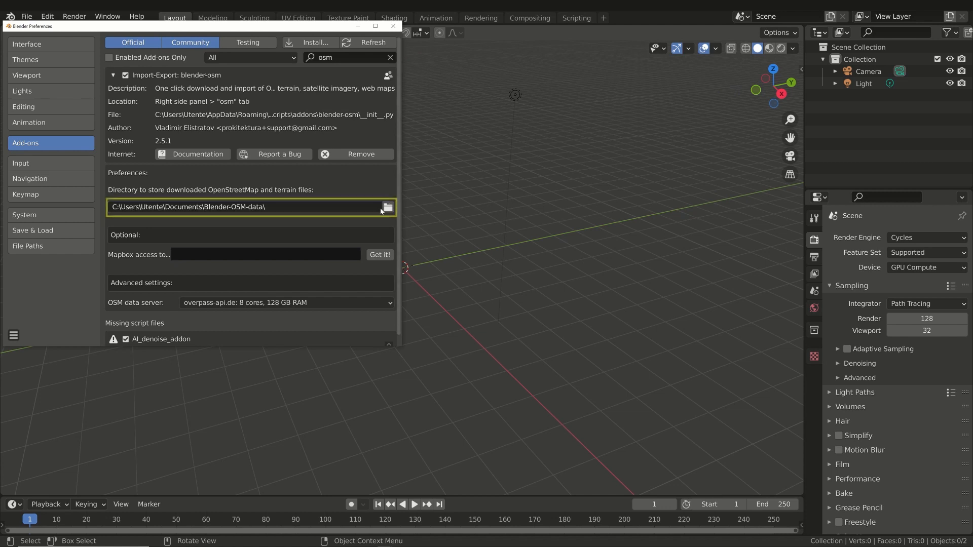
left_click(393, 26)
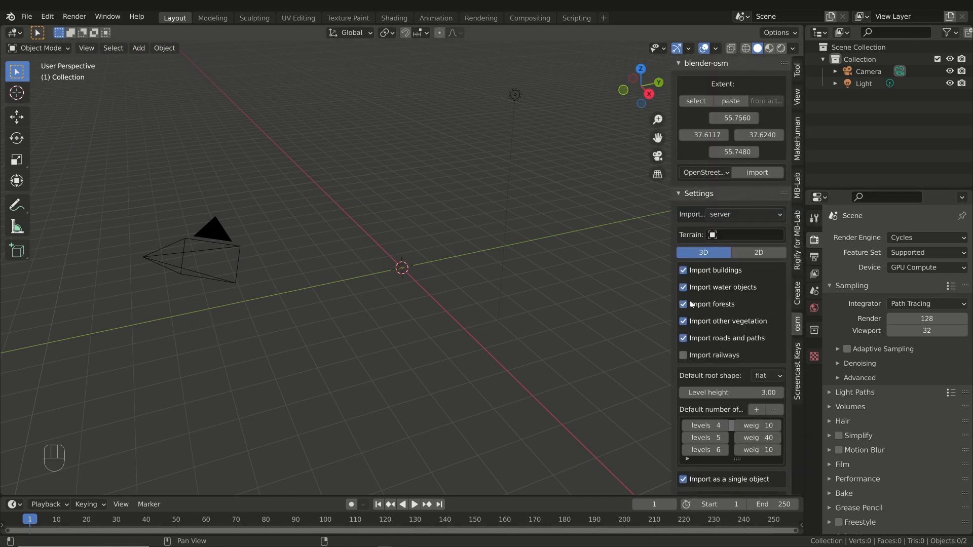
Open the blender-osm extent selection map in the browser, search for "central park" and go to the New York result
left_click(746, 353)
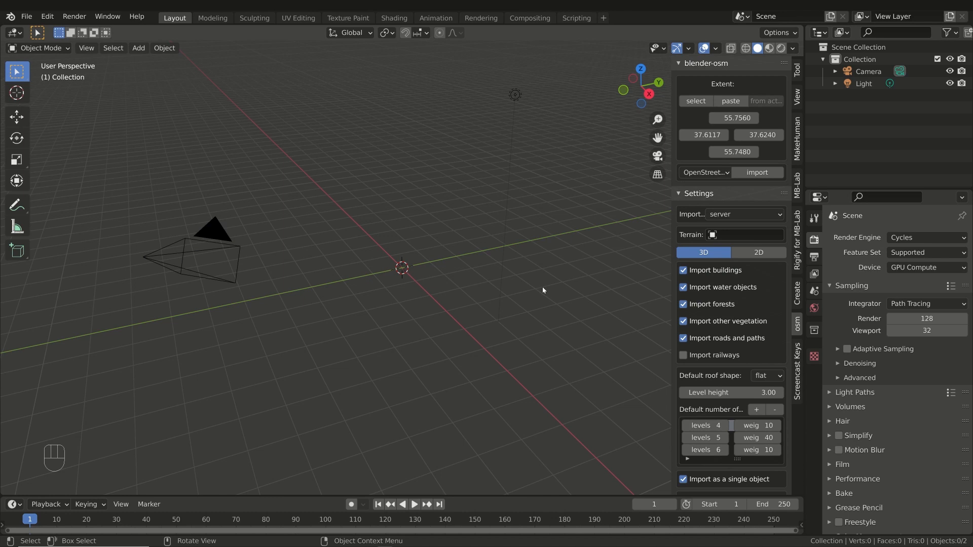
left_click(695, 100)
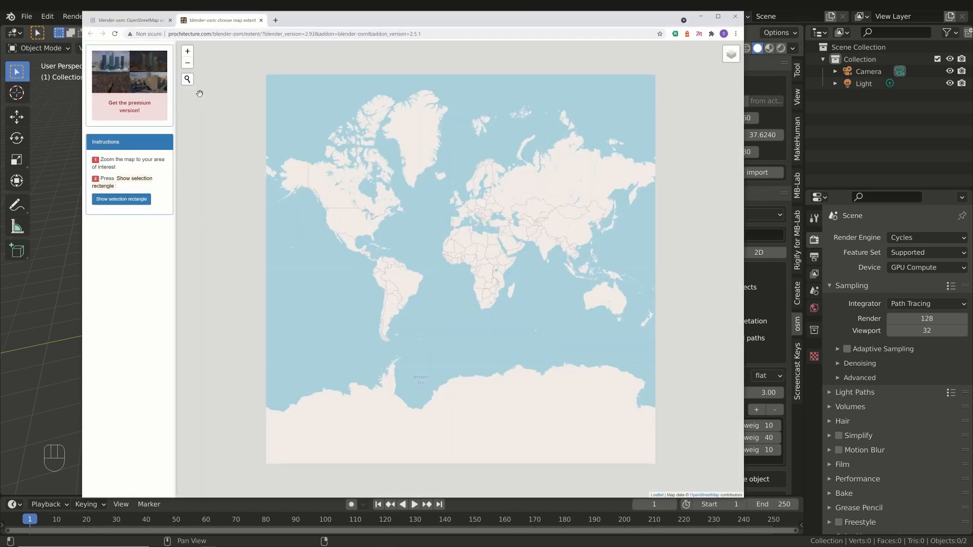
left_click(187, 79)
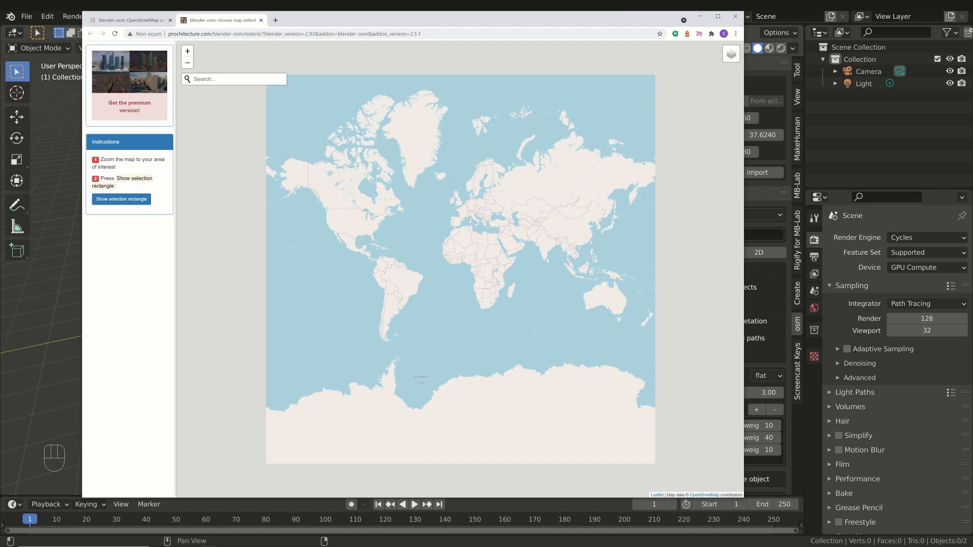
type("central park")
key("Return")
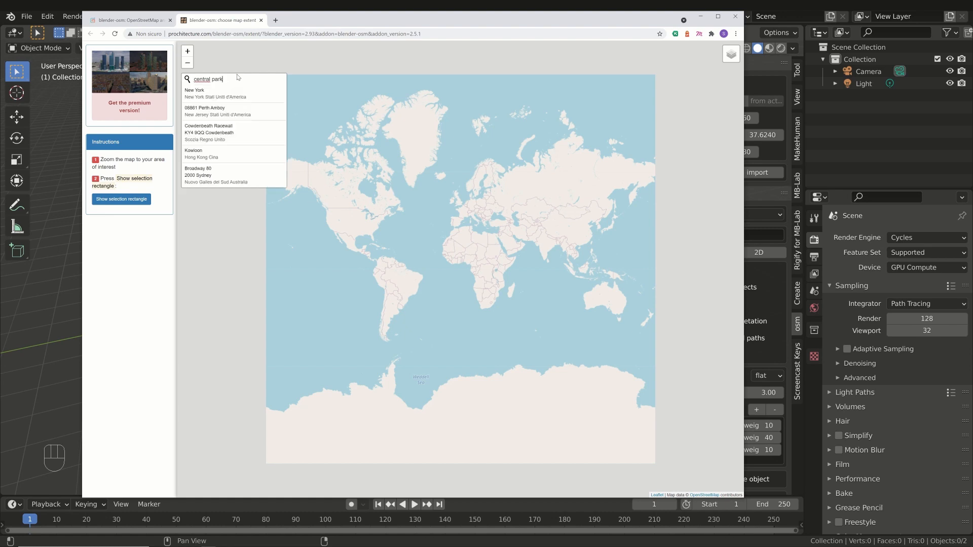
left_click(211, 99)
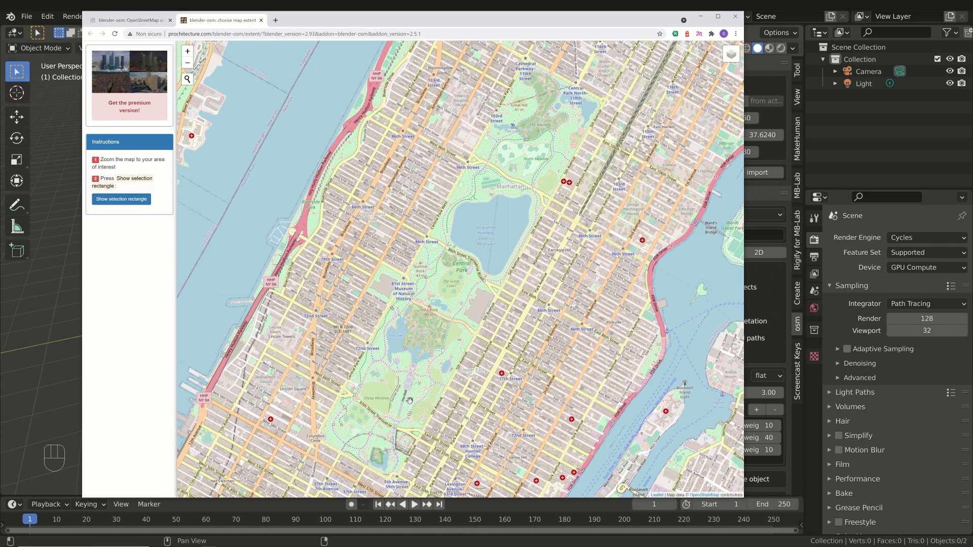
Show the selection rectangle over Midtown Manhattan, south of Central Park, and shrink it from its southeast corner
left_click_drag(403, 401, 505, 131)
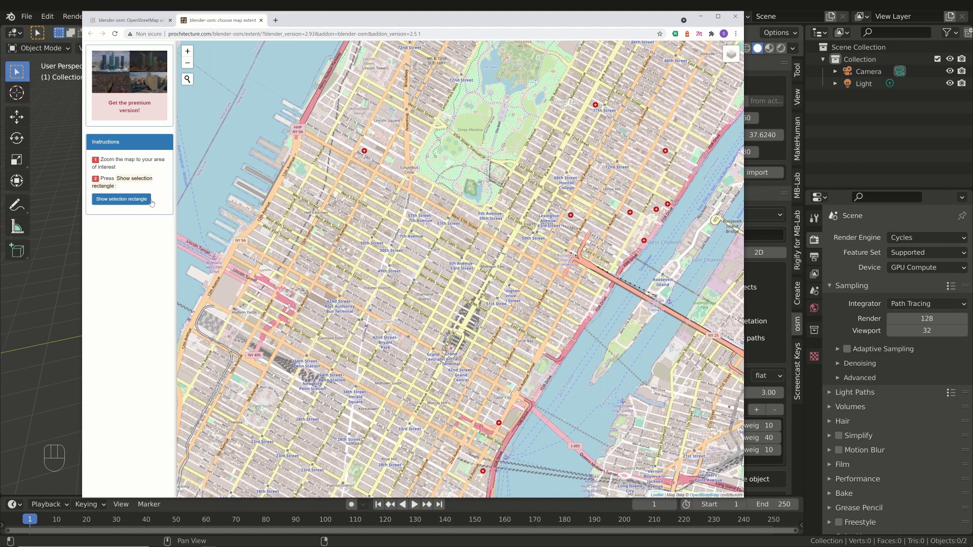
left_click(127, 201)
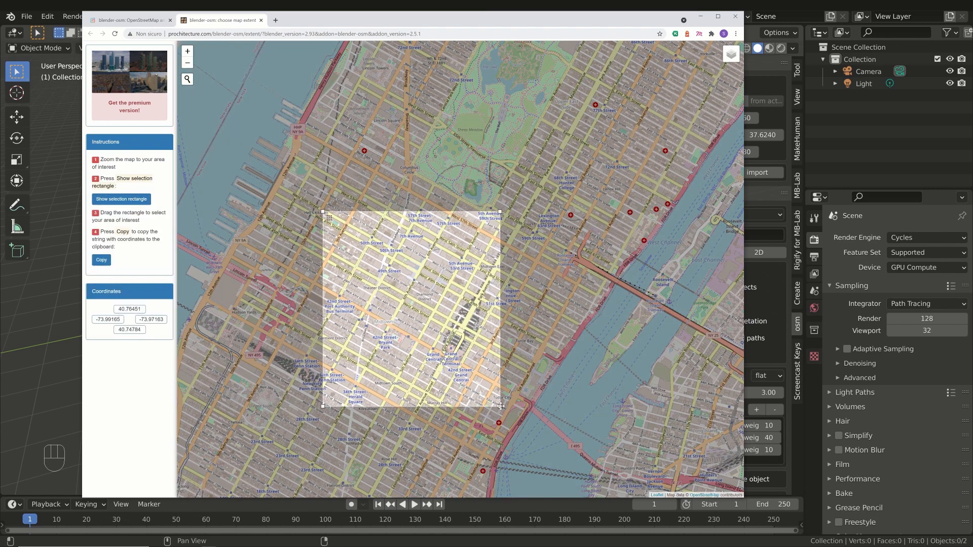
left_click_drag(500, 405, 486, 335)
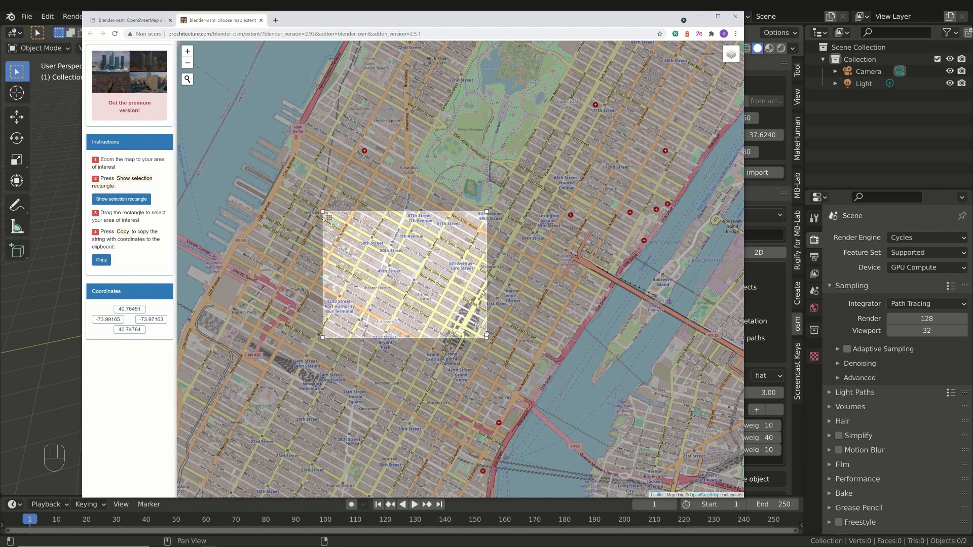
Copy the rectangle's coordinates and paste them as Blender's blender-osm extent: latitude 40.7537 to 40.7645, longitude -73.9917 to -73.9732
left_click(102, 261)
key("alt+Tab")
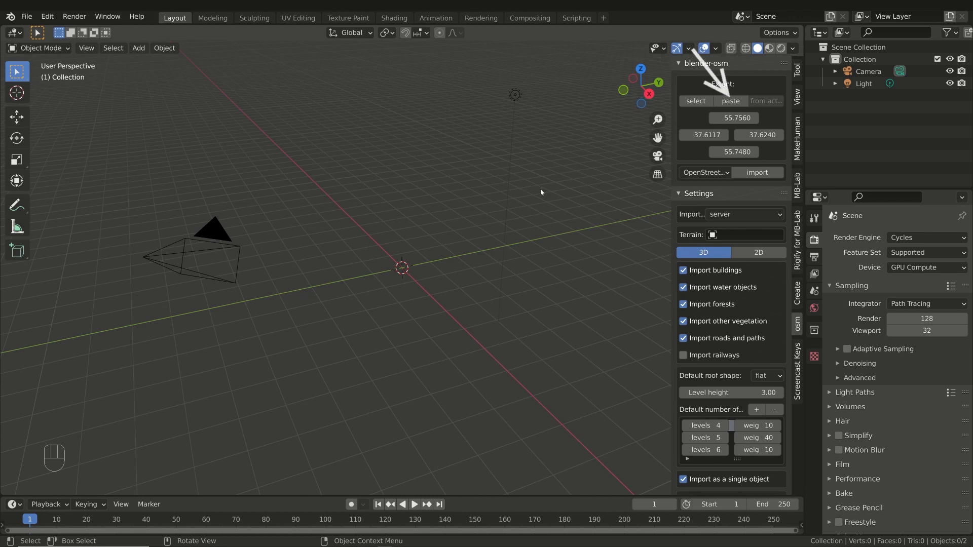
left_click(730, 101)
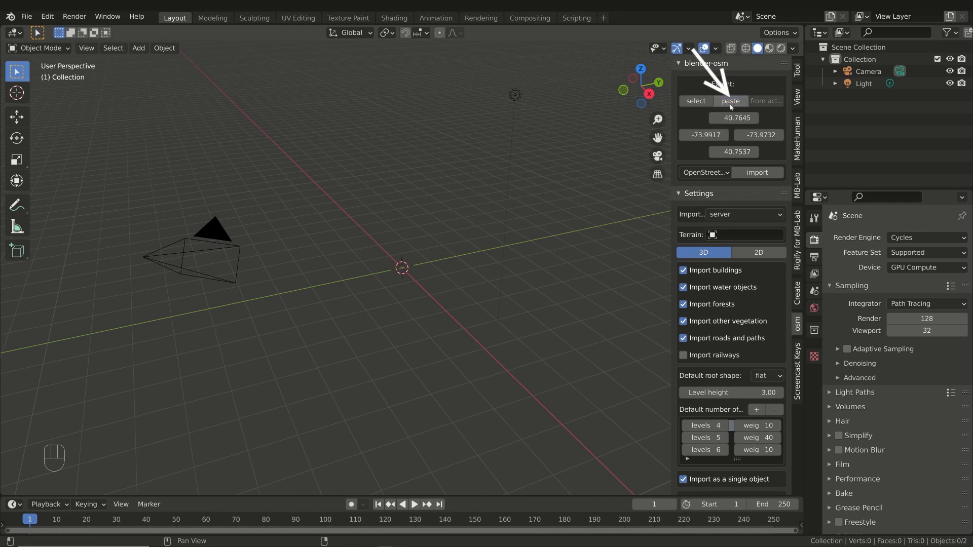
Widen the sidebar and import the terrain for the pasted extent at a 100% vertex ratio
left_click_drag(672, 134, 608, 135)
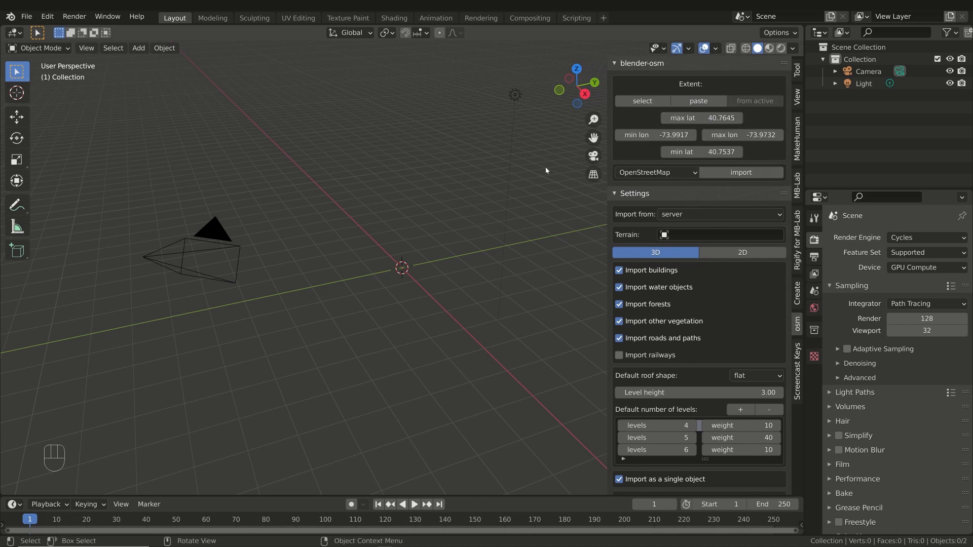
left_click(677, 173)
left_click(640, 200)
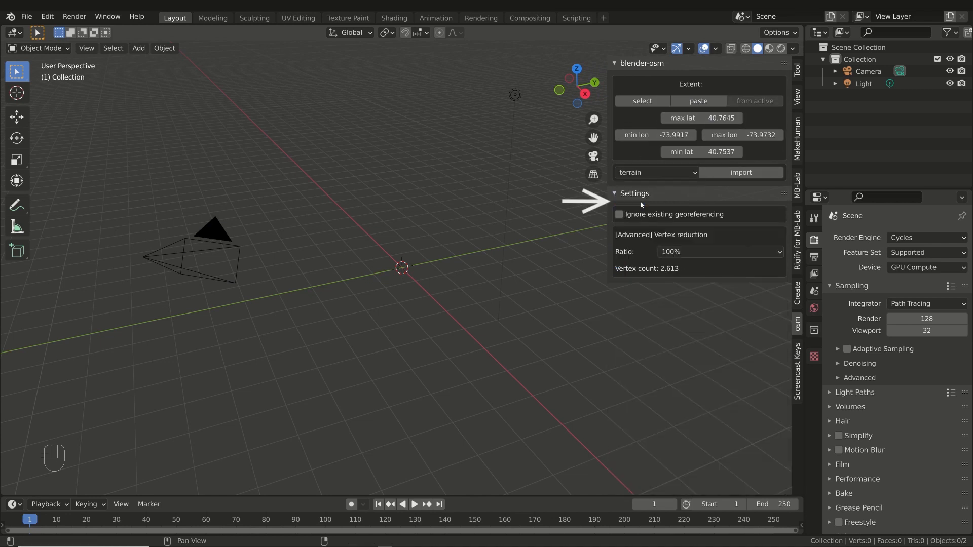
left_click(740, 172)
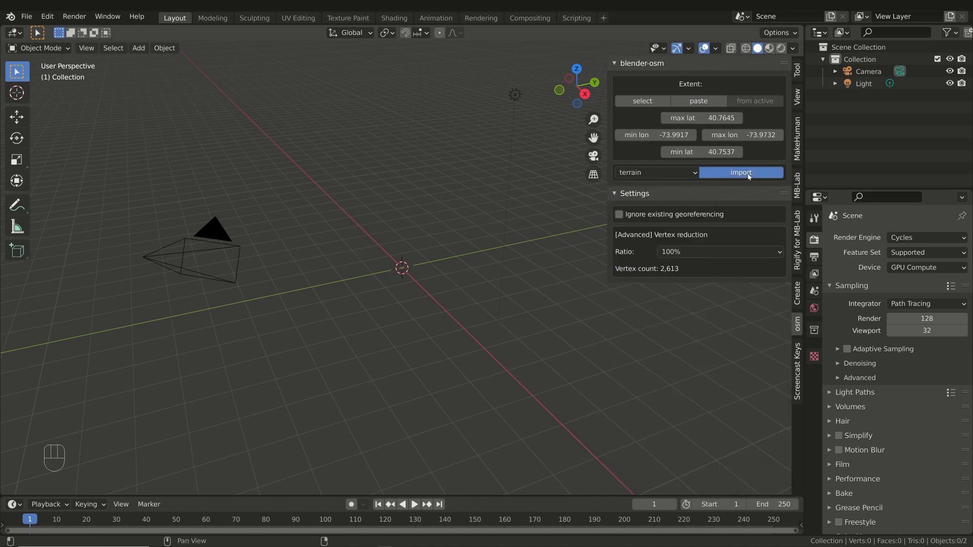
Set the viewport's clip end distance to 100000 m for viewing the whole terrain
middle_click_drag(427, 249, 429, 232)
scroll(429, 232, "down", 4)
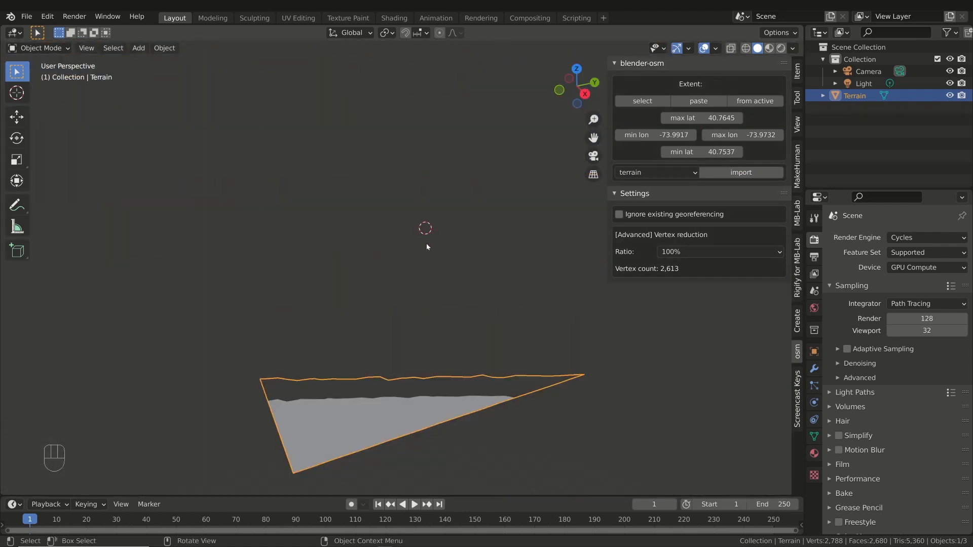
scroll(397, 333, "up", 1)
middle_click_drag(373, 365, 384, 290, "shift")
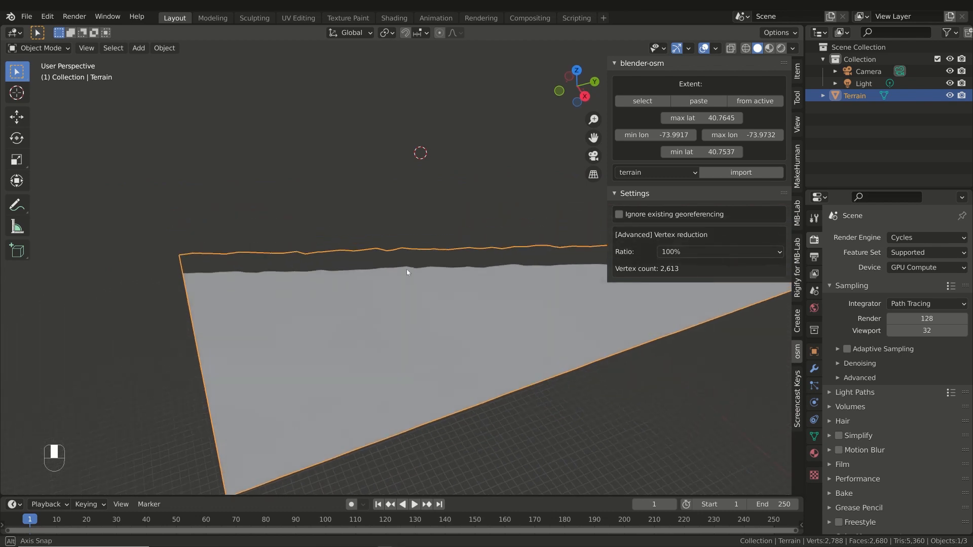
left_click(797, 124)
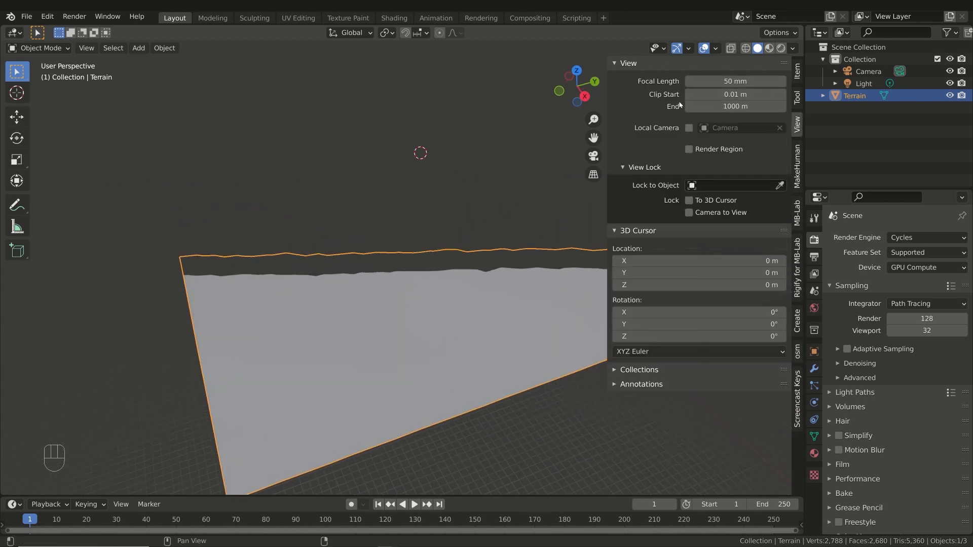
left_click(735, 107)
type("10000")
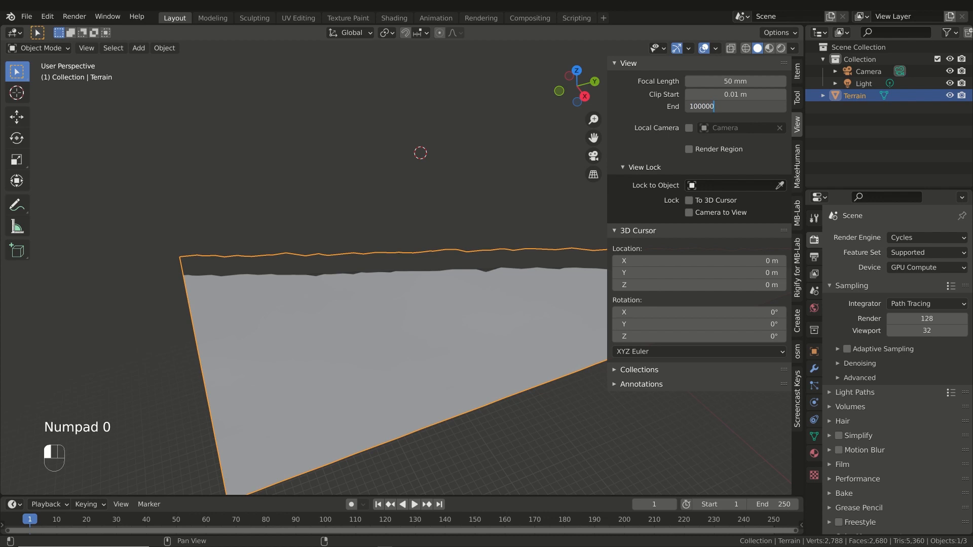
type("0")
key("Return")
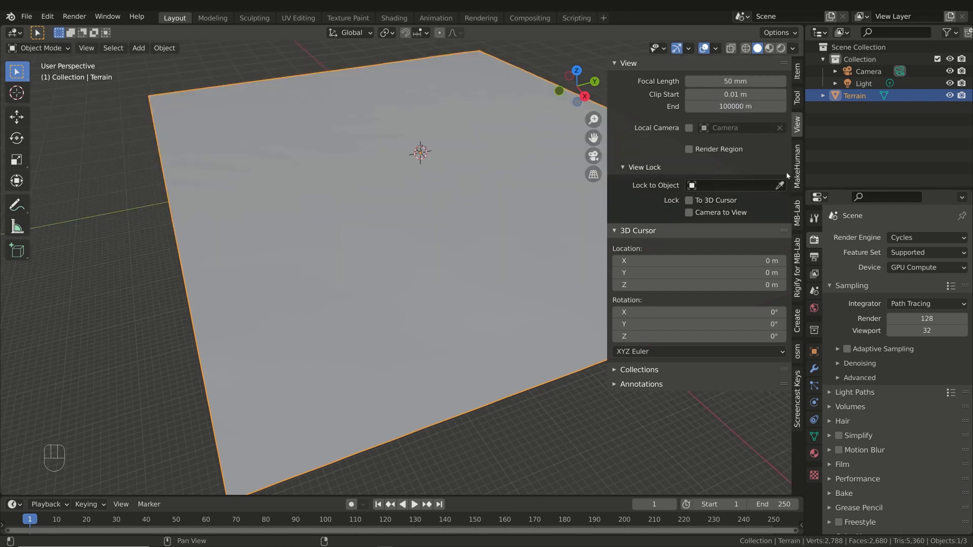
Import only the OpenStreetMap buildings in 3D onto the terrain, leaving out forests, other vegetation, roads and paths
left_click(797, 349)
middle_click_drag(549, 187, 583, 171)
left_click(640, 176)
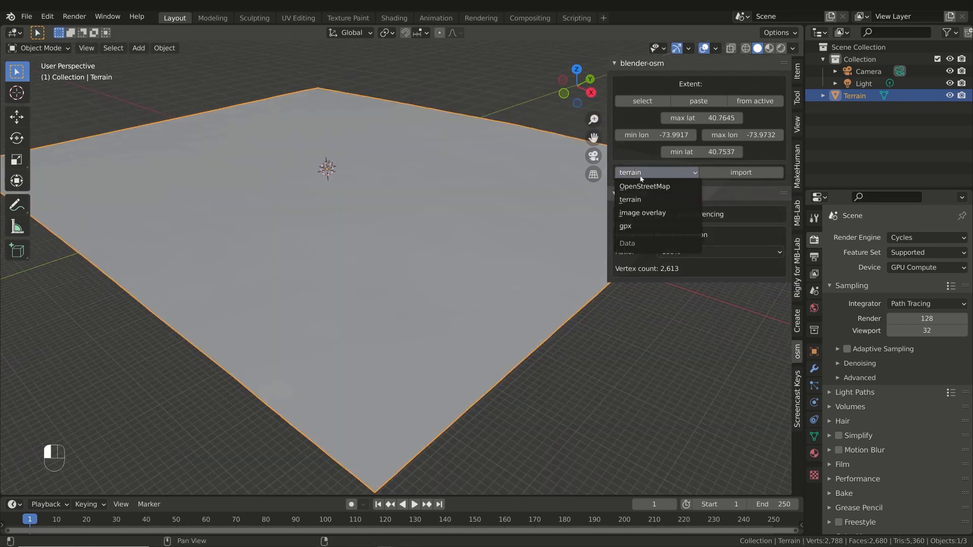
left_click(640, 189)
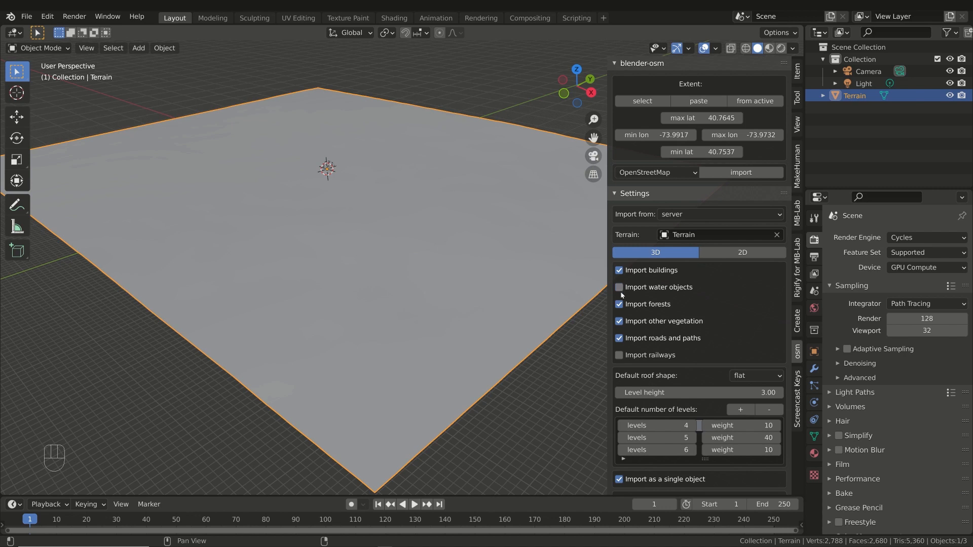
left_click(619, 304)
left_click(620, 322)
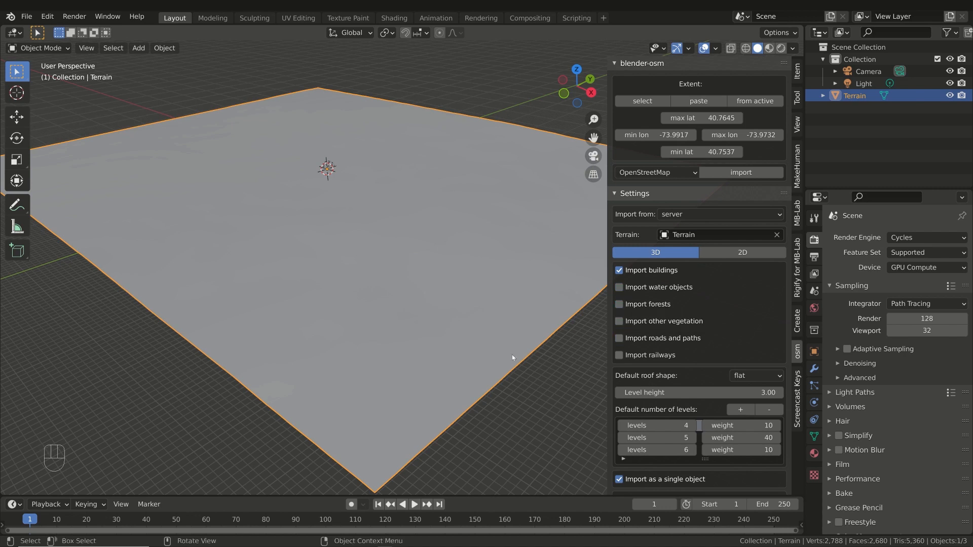
left_click(740, 173)
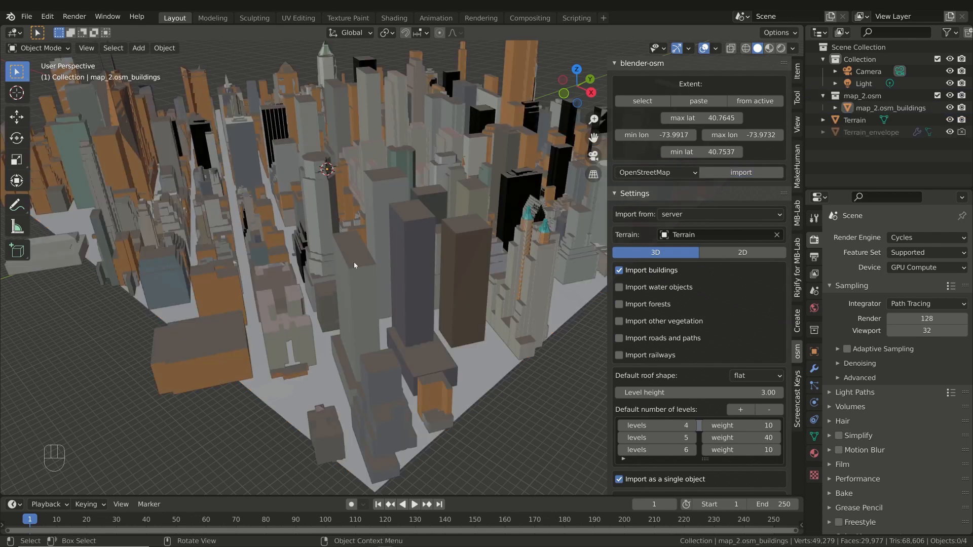
Undo the separation of the roof faces from the imported buildings mesh
middle_click_drag(395, 228, 592, 252)
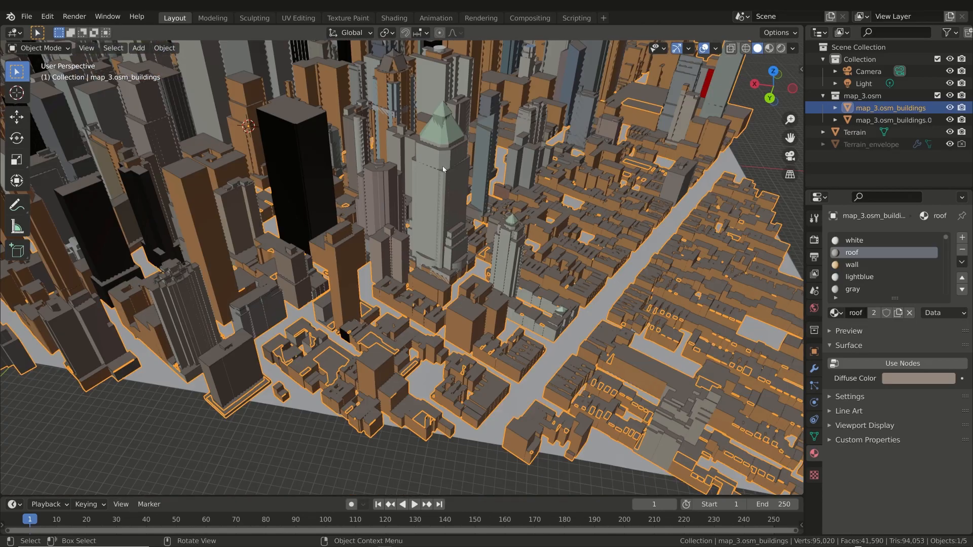
key("ctrl")
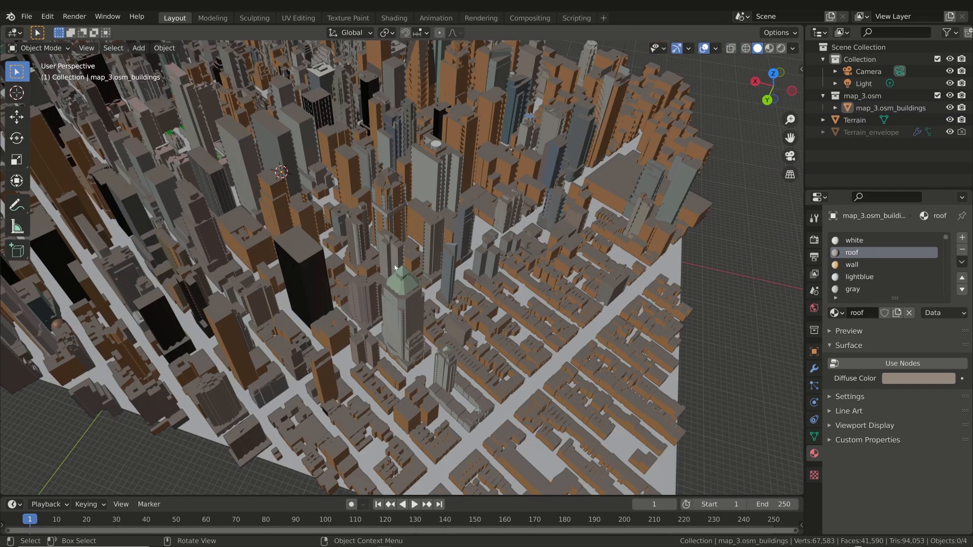
middle_click_drag(394, 268, 384, 263)
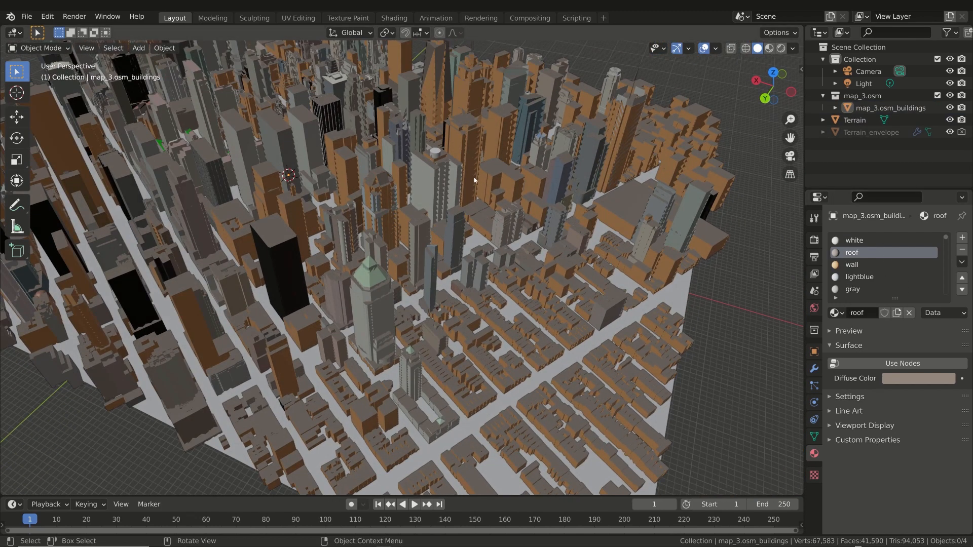
Separate the faces that use the roof material from the buildings mesh into their own object
left_click(432, 179)
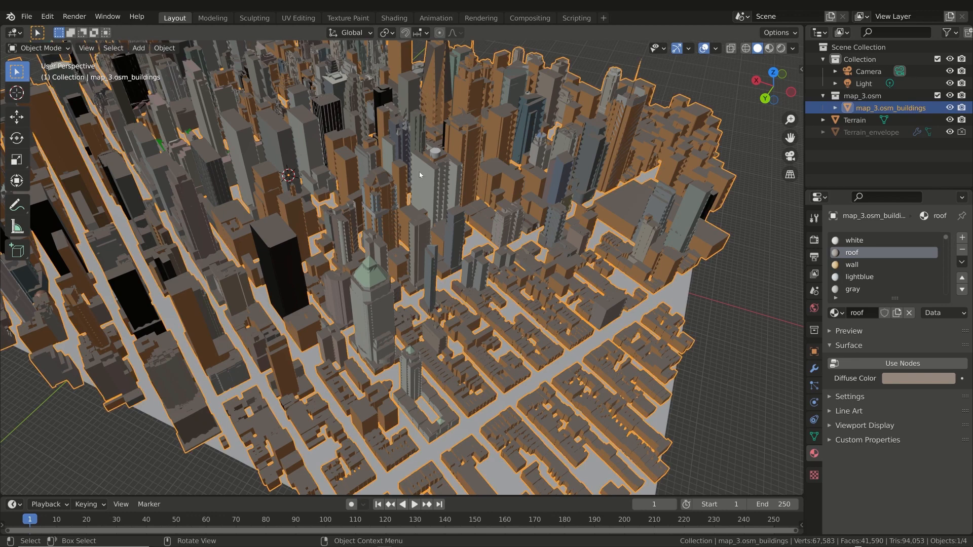
key("Tab")
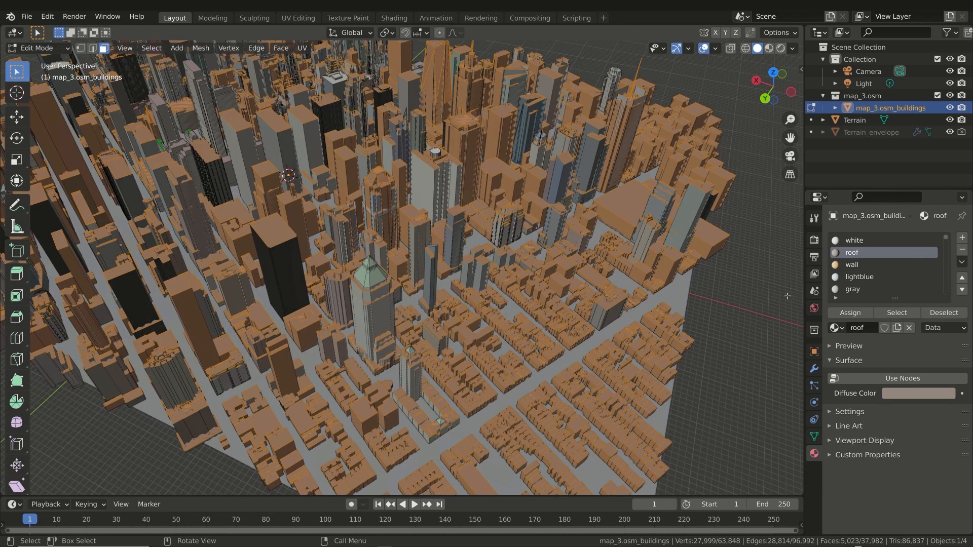
left_click(855, 242)
left_click(853, 253)
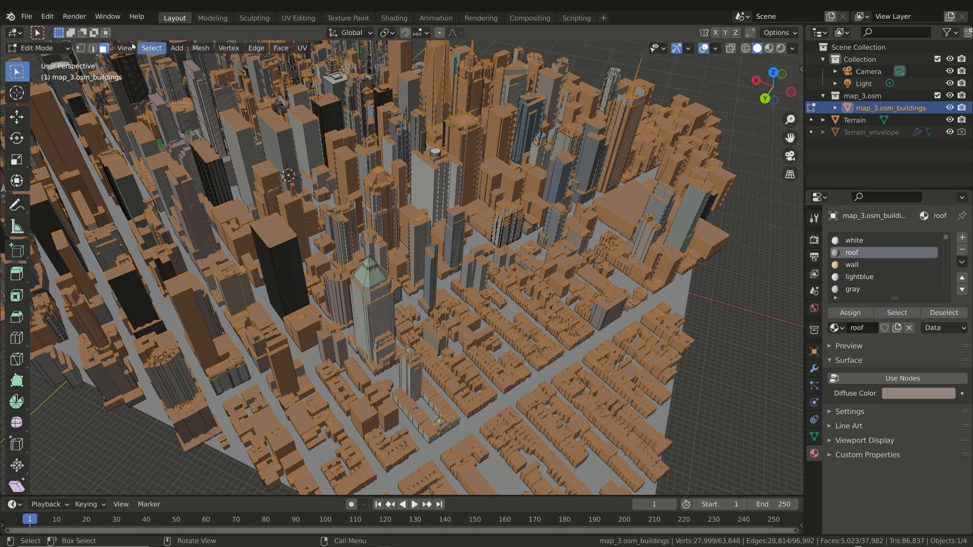
middle_click_drag(512, 253, 441, 251)
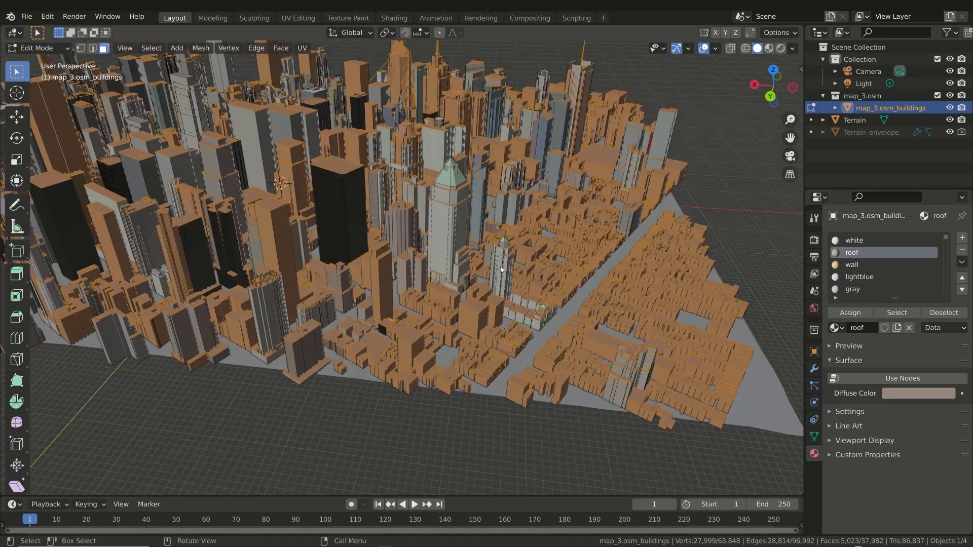
key("p")
left_click(446, 266)
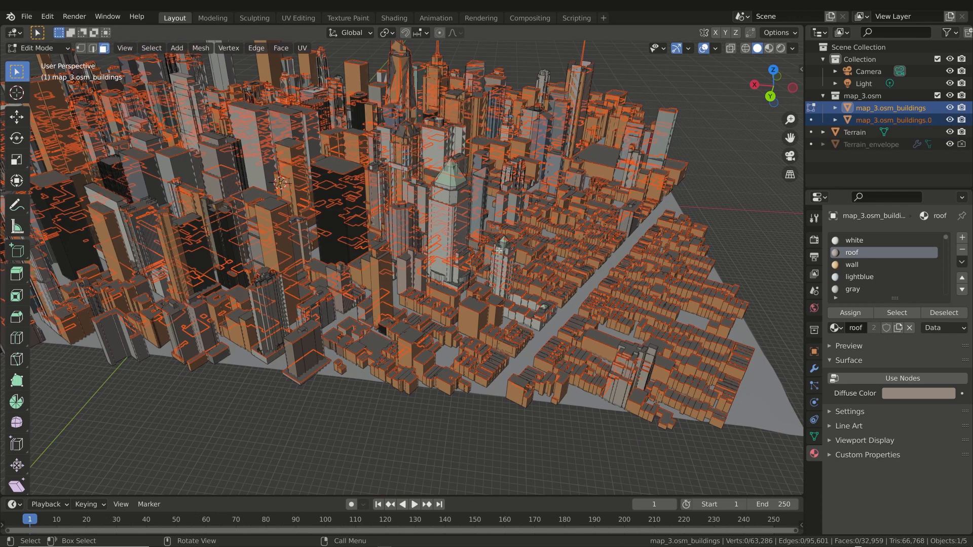
key("Tab")
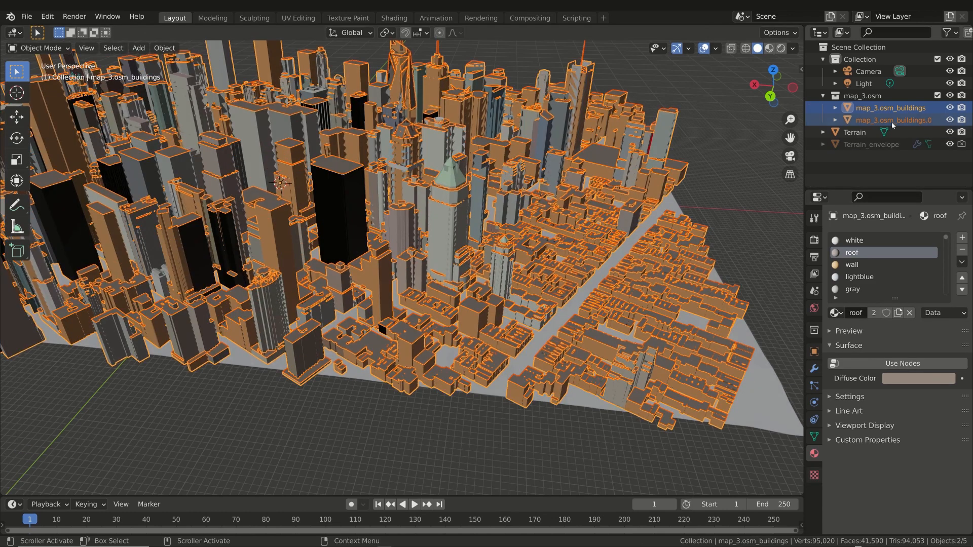
Hide the remaining buildings object and rename the separated roof object as roofs
left_click(949, 108)
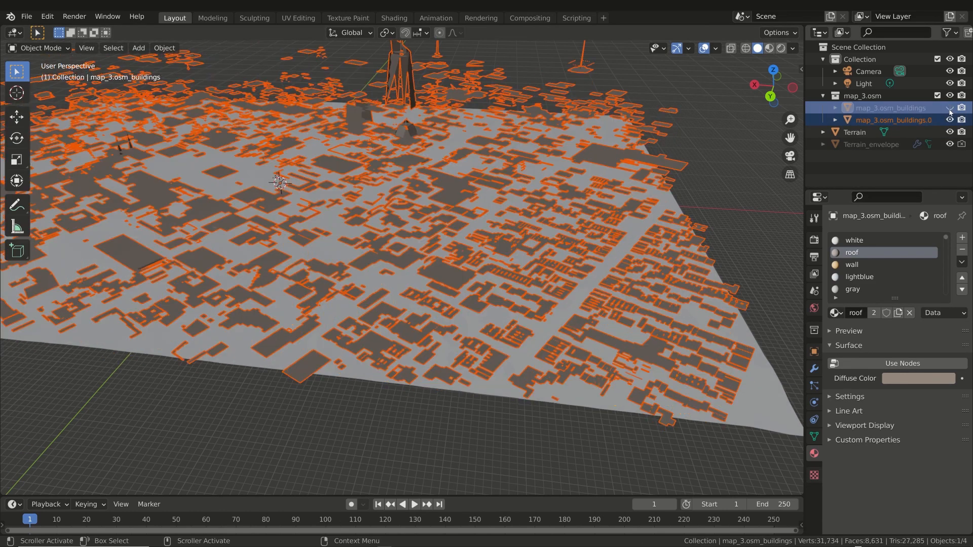
left_click(881, 120)
left_click(949, 120)
left_click(949, 120)
double_click(896, 120)
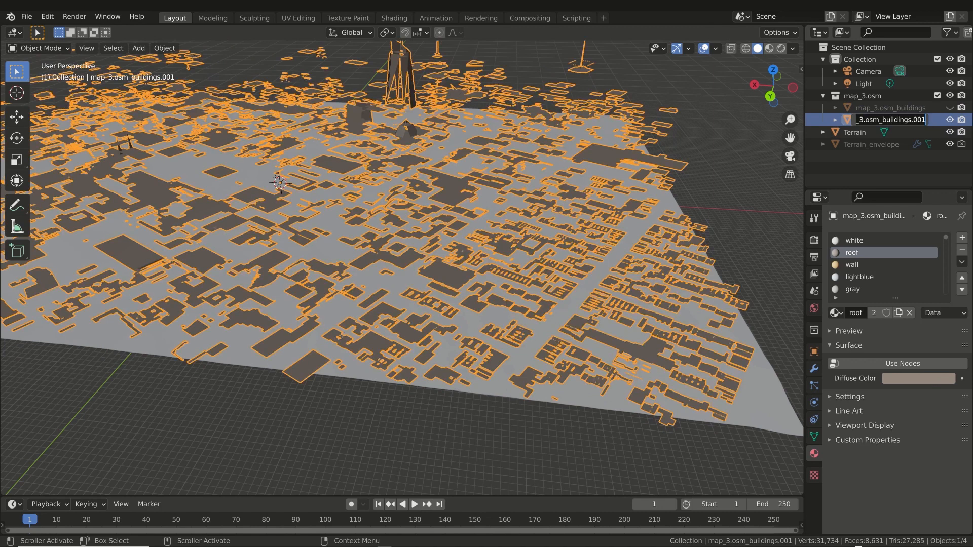
type("r")
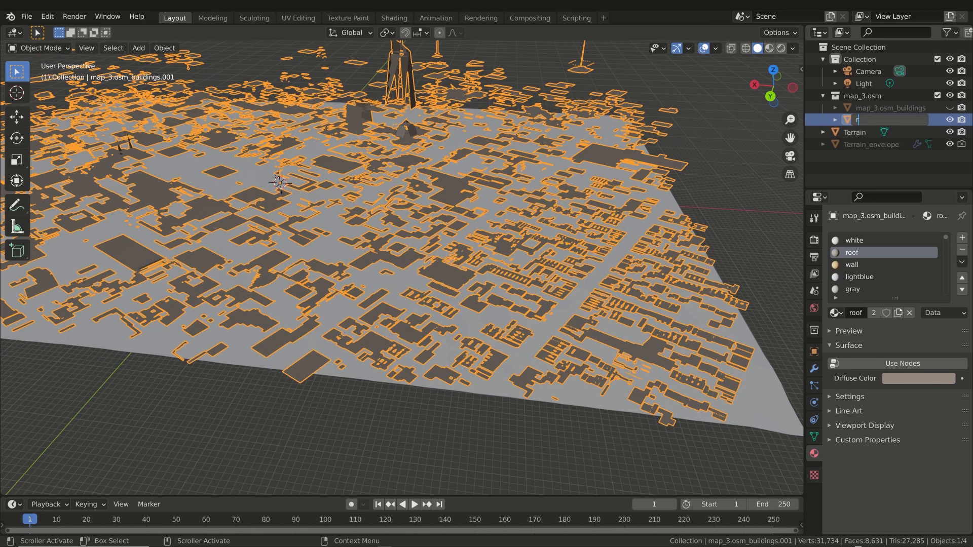
type("oofs")
key("Return")
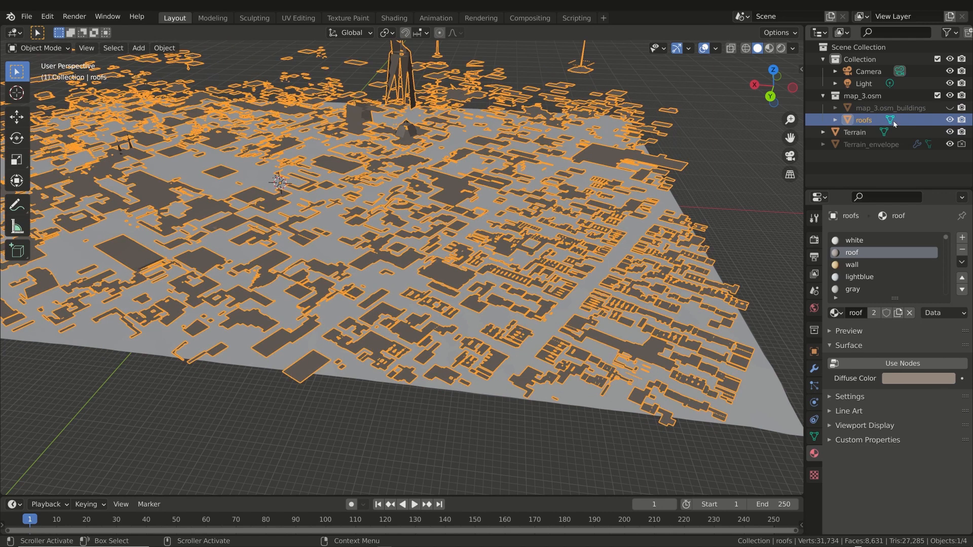
Show the remaining buildings object again, rename it as walls, and toggle both objects' visibility to check the separation
left_click(949, 108)
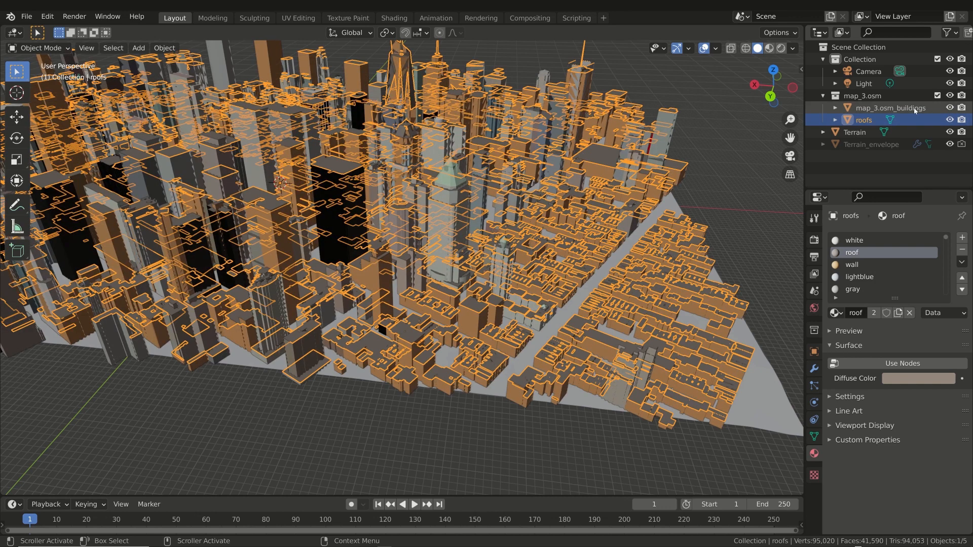
double_click(913, 107)
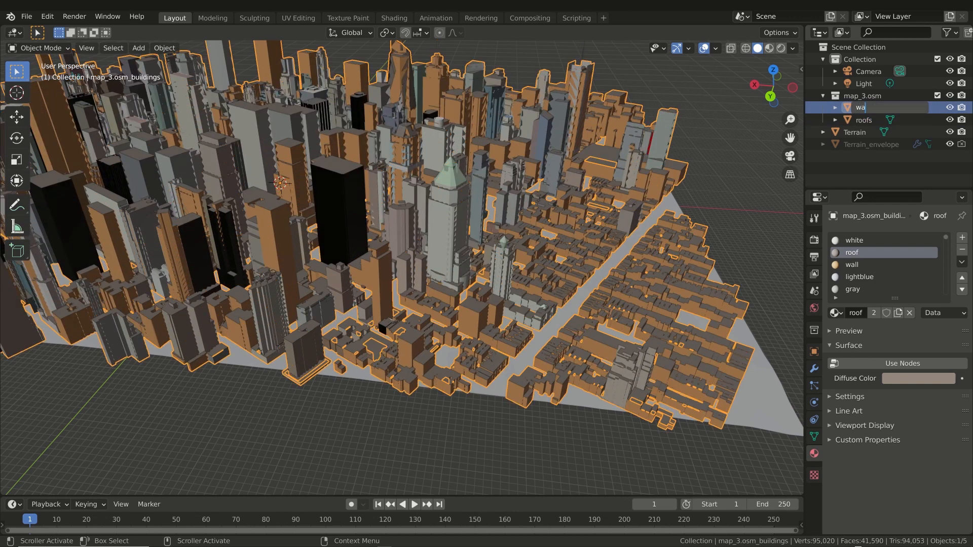
type("lls")
key("Return")
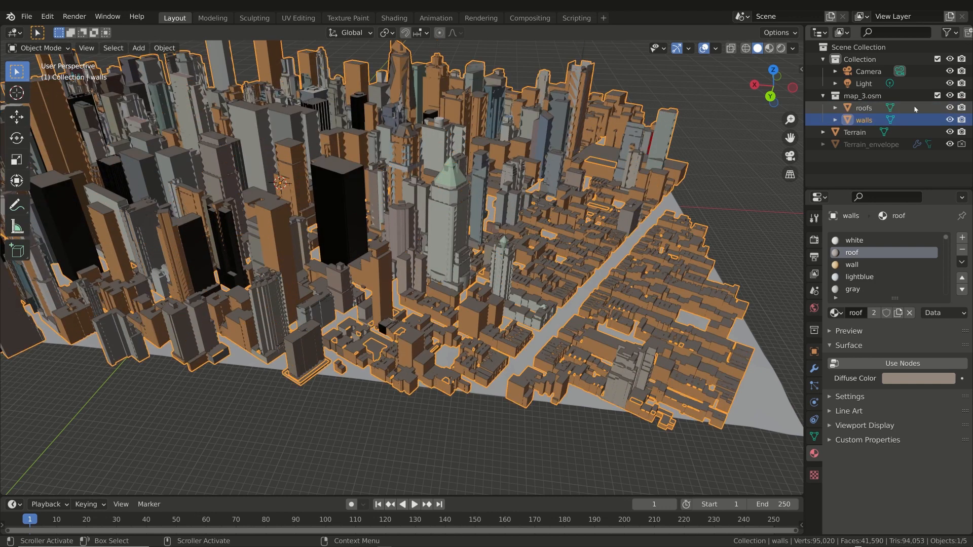
left_click(950, 108)
left_click(950, 107)
left_click(950, 120)
left_click(949, 120)
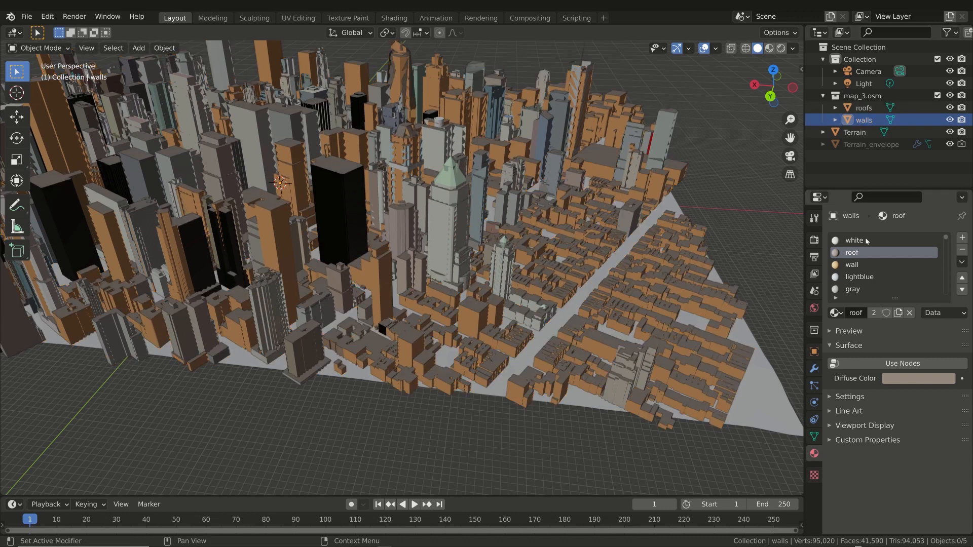
Remove all imported material slots from the walls and roofs objects
left_click(866, 241)
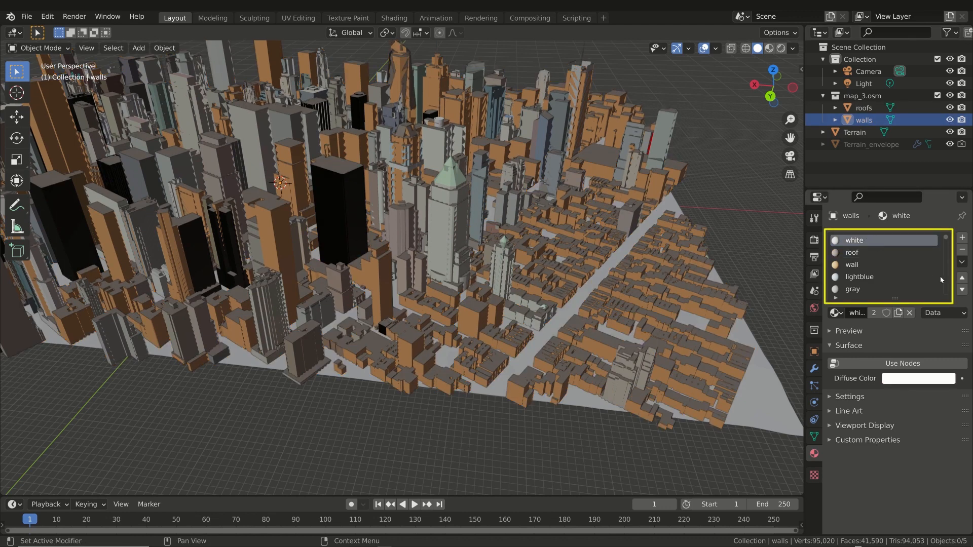
left_click(962, 250)
left_click(962, 251)
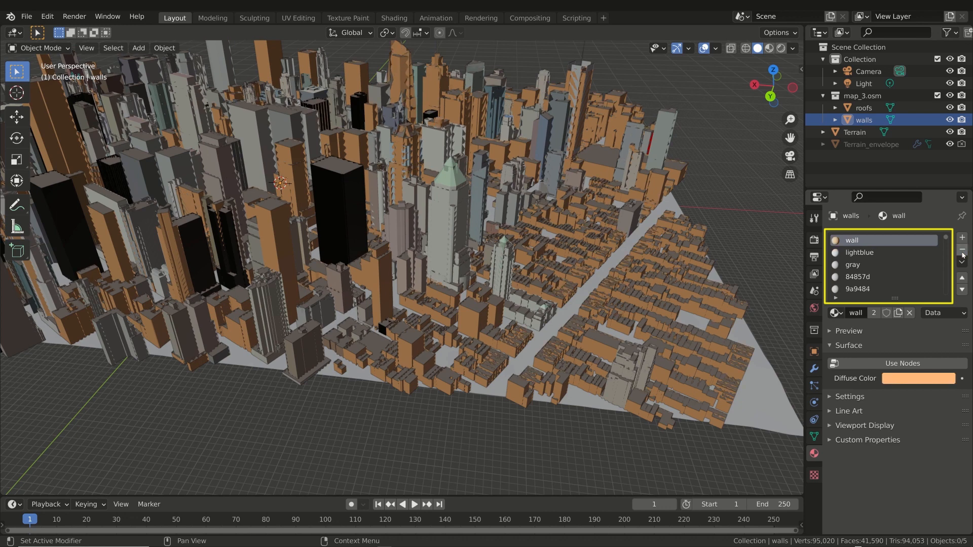
left_click(962, 250)
left_click(962, 250)
left_click(963, 250)
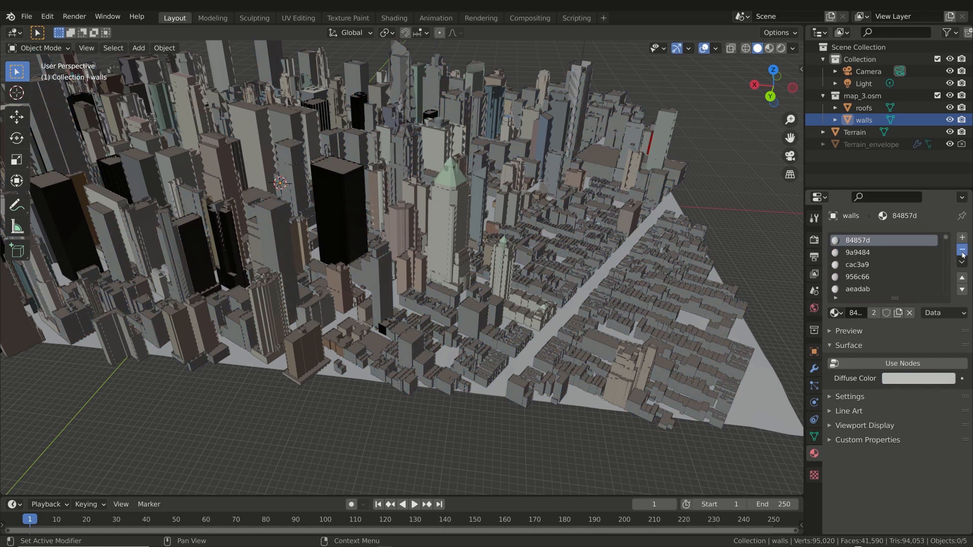
left_click(963, 250)
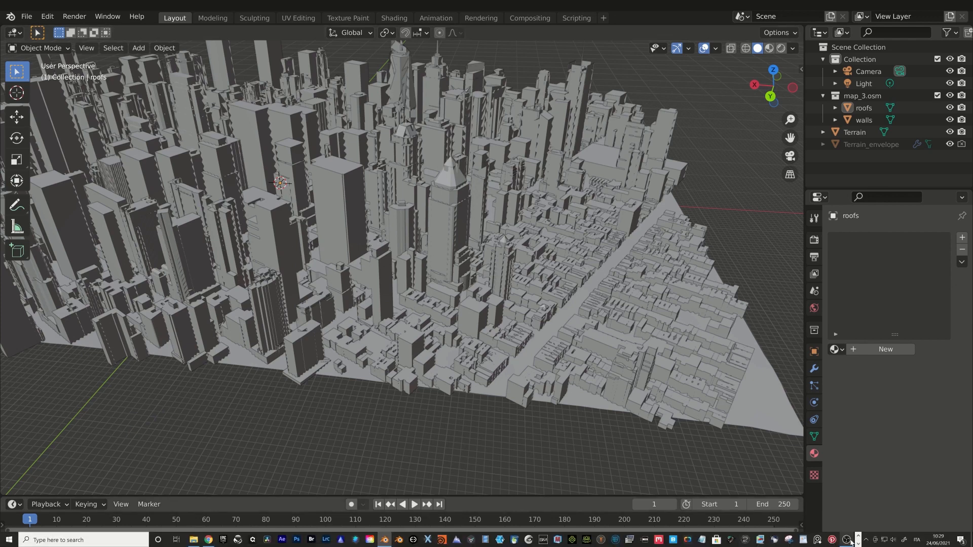
View the reference photo of the downtown New York skyline at night in Photos, then return to Blender
left_click(858, 540)
left_click(858, 544)
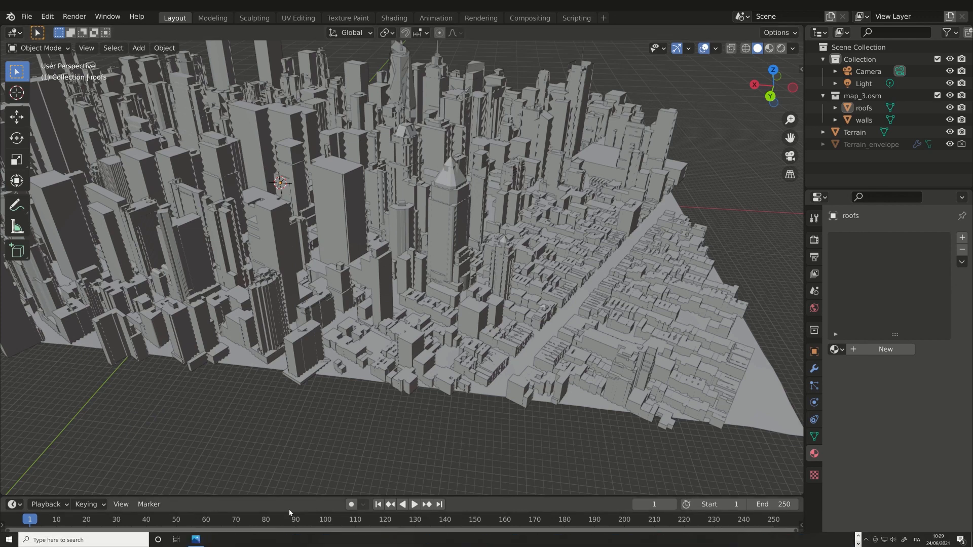
left_click(197, 539)
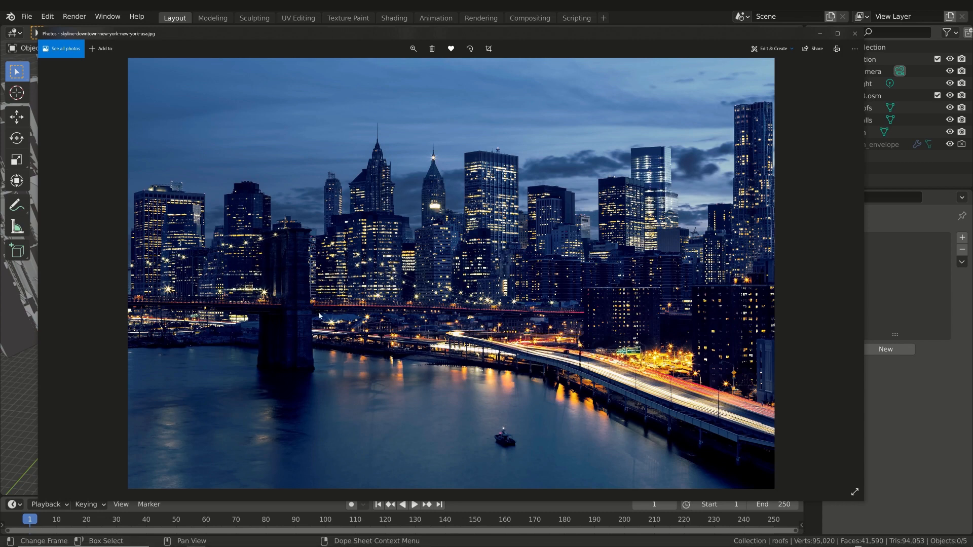
left_click(820, 34)
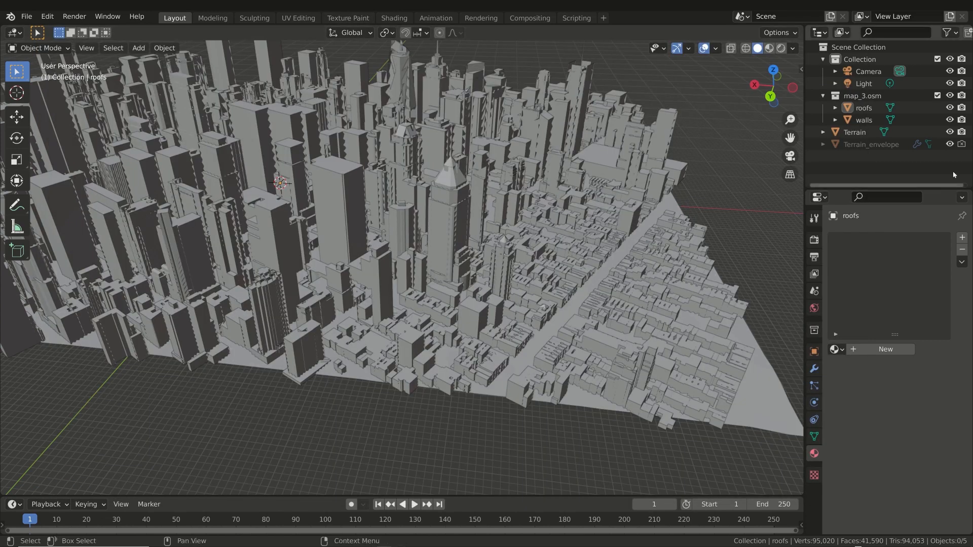
Create a new material on the walls object and name it Walls
left_click(864, 120)
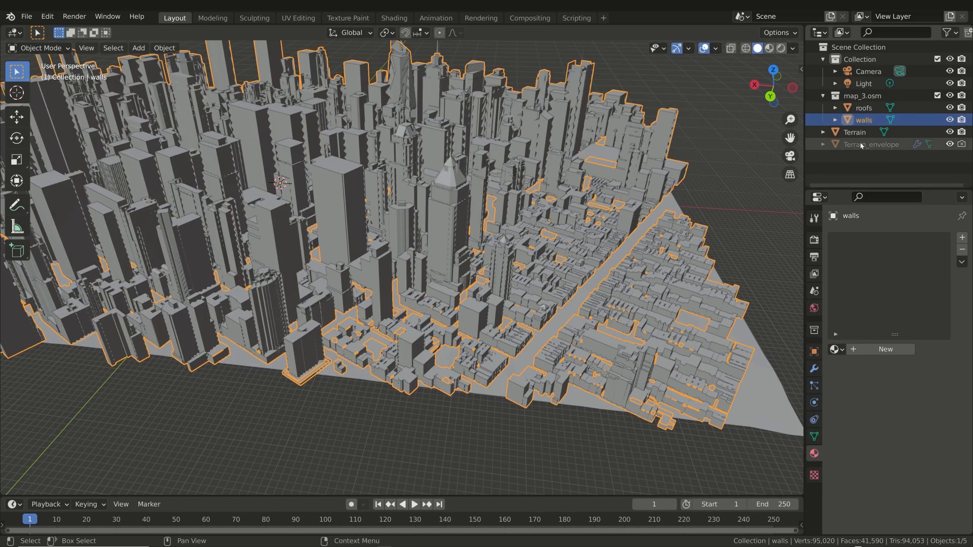
left_click(885, 349)
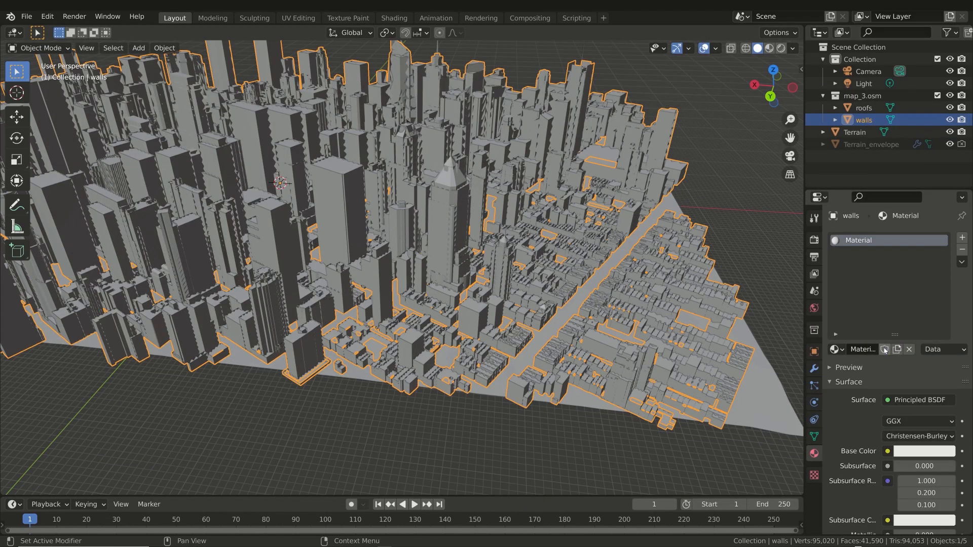
double_click(861, 349)
double_click(862, 349)
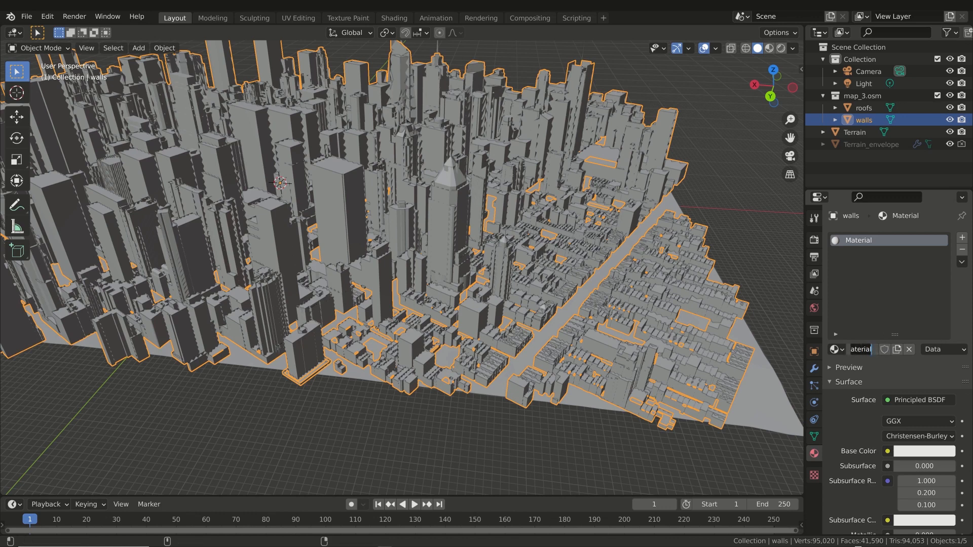
type("Walls")
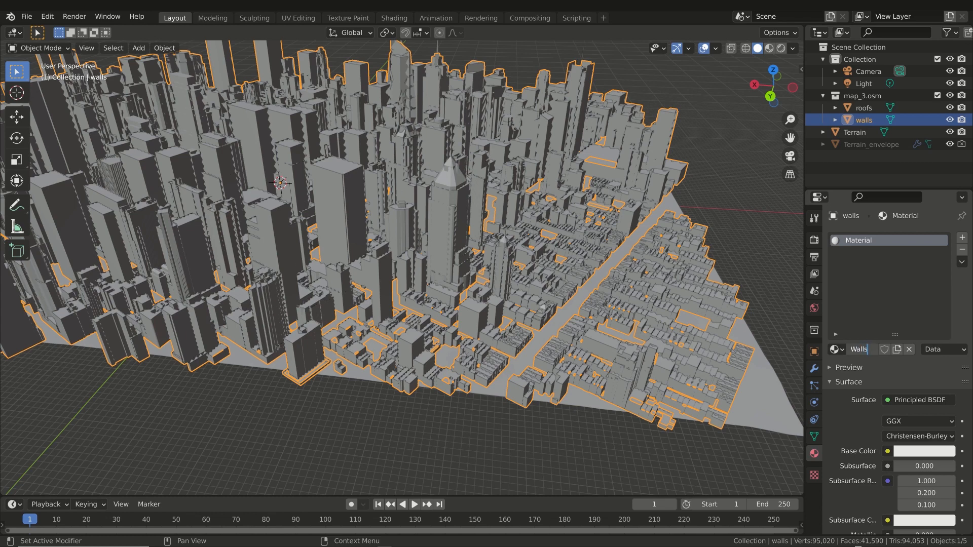
key("Return")
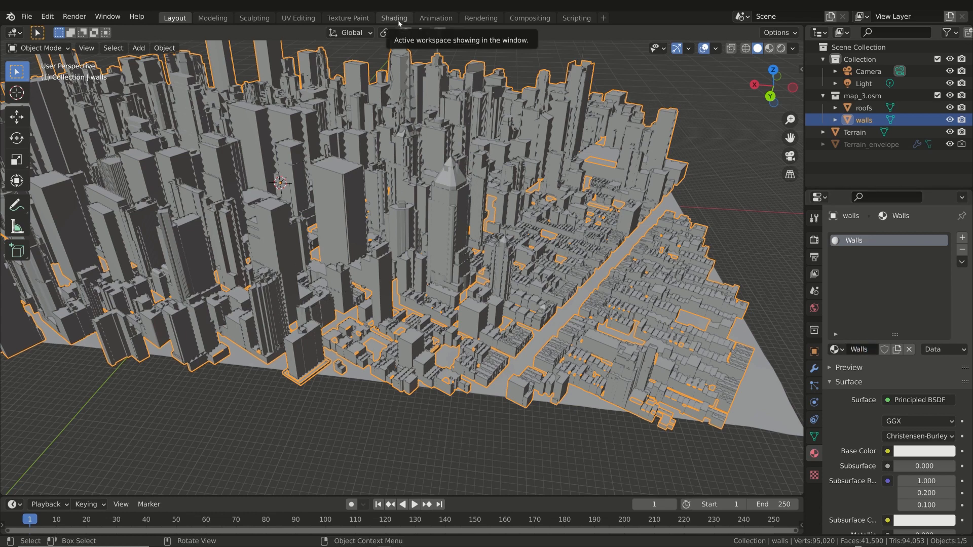
Switch to the Shading workspace and bring the Walls material's nodes into view
left_click(398, 21)
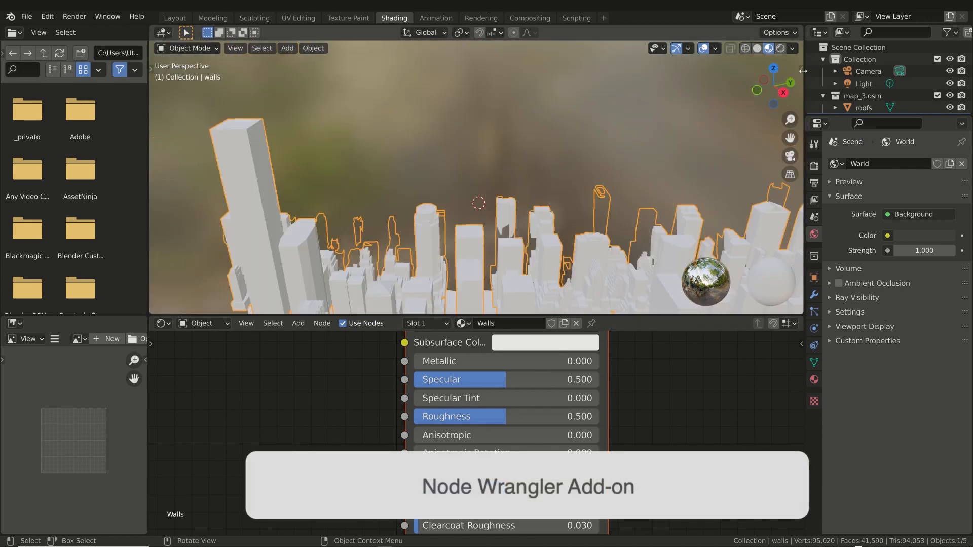
left_click(800, 69)
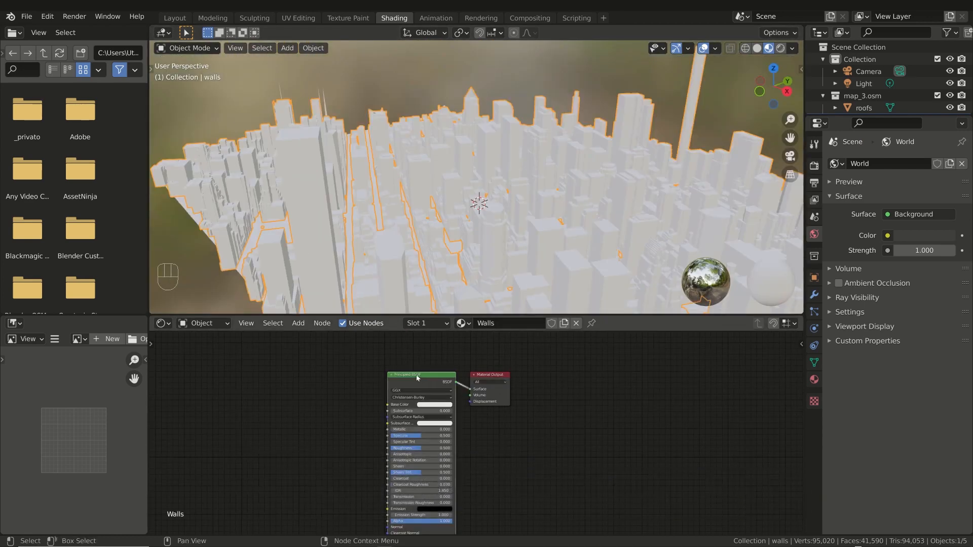
Add a Node Wrangler texture setup to the Walls material's Principled BSDF and arrange the new nodes beside it
key("n")
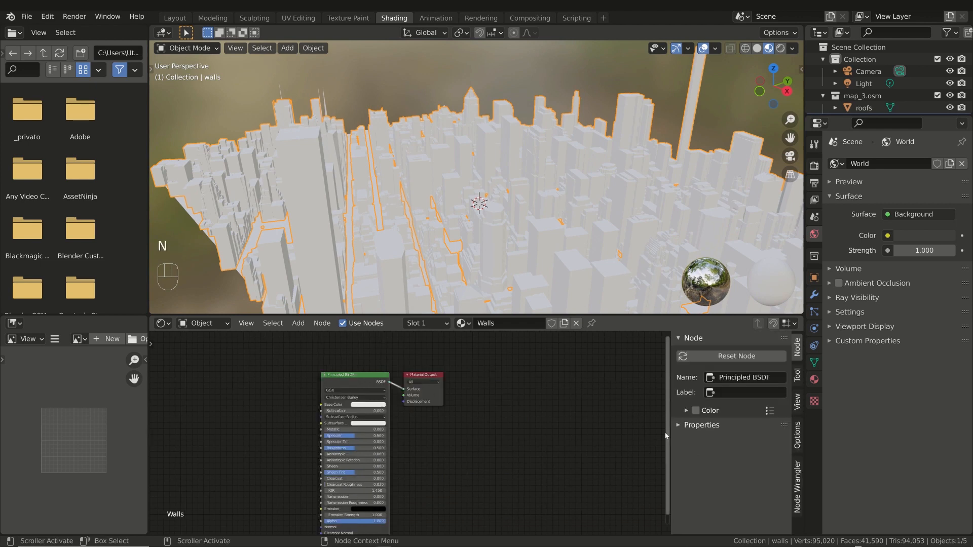
left_click(798, 478)
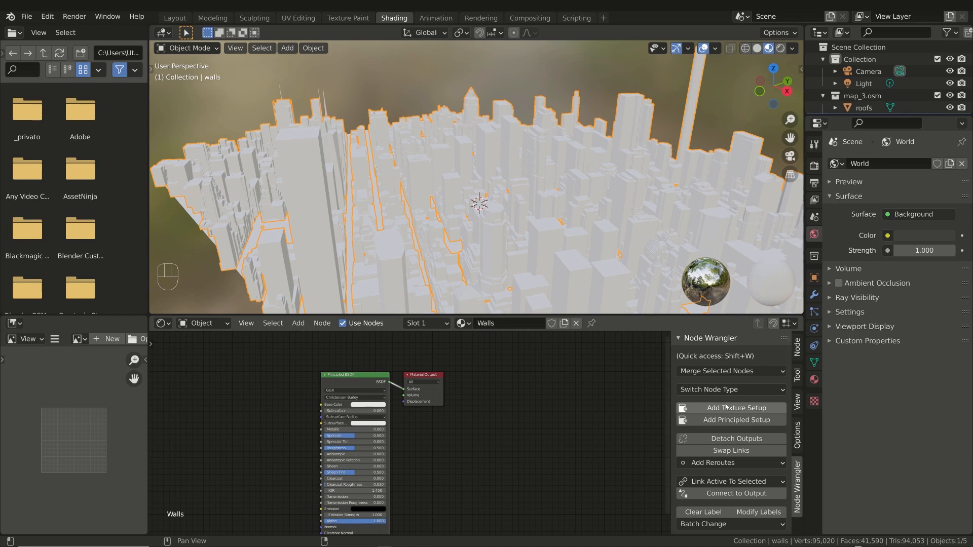
left_click(746, 410)
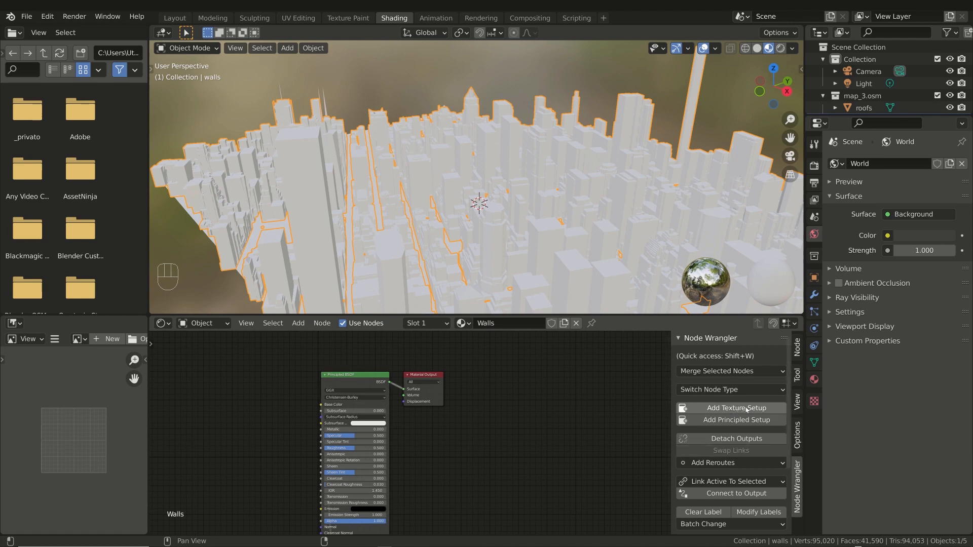
scroll(326, 366, "down", 3)
middle_click_drag(304, 507, 378, 462)
left_click_drag(375, 463, 305, 398)
left_click_drag(222, 423, 306, 374)
middle_click_drag(310, 386, 359, 440)
left_click(329, 370)
scroll(300, 432, "up", 2)
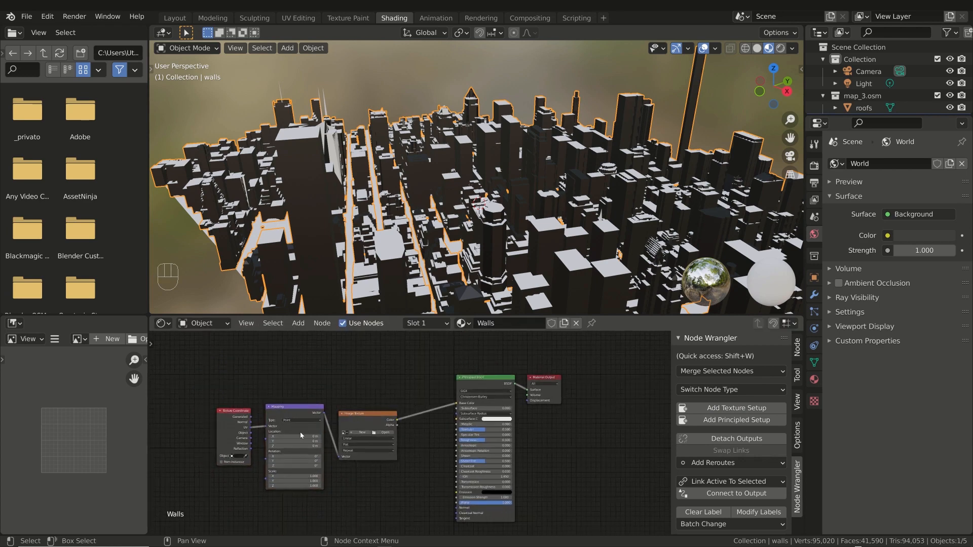
Load skyline-downtown-new-york-new-york-usa.jpg into the Walls material's Image Texture node and close the node sidebar
left_click(391, 433)
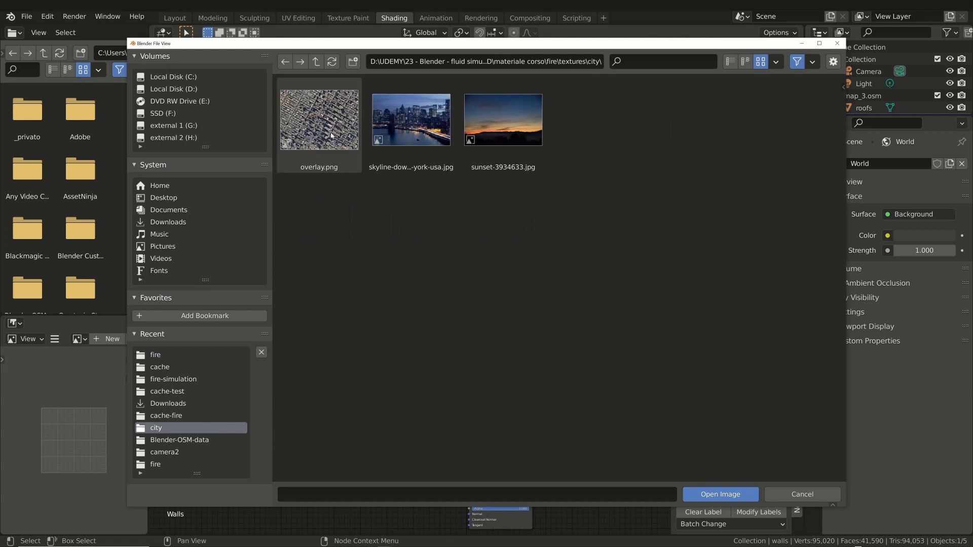
double_click(409, 134)
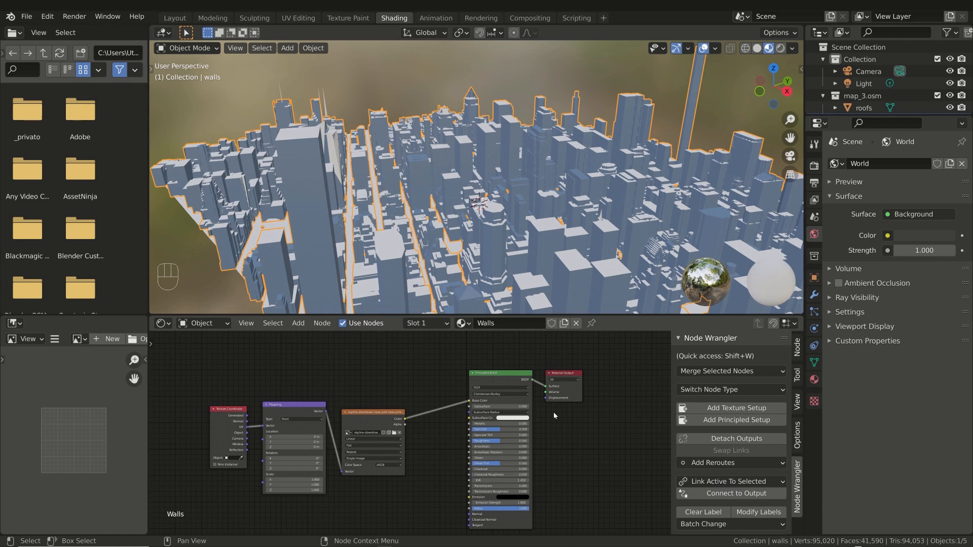
key("n")
Delete the UVMap and size UV maps of the walls mesh and add one new UV map
left_click(813, 363)
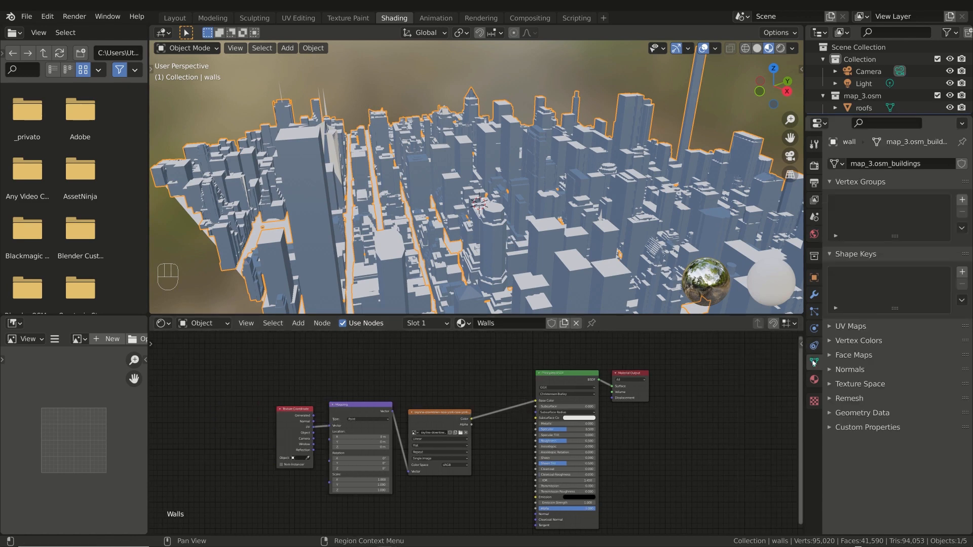
left_click(842, 327)
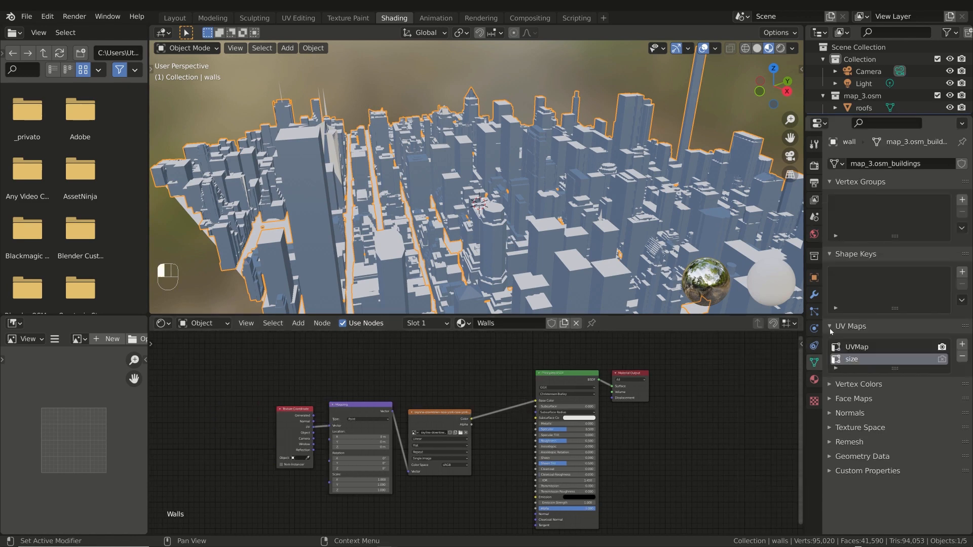
left_click(962, 358)
left_click(962, 358)
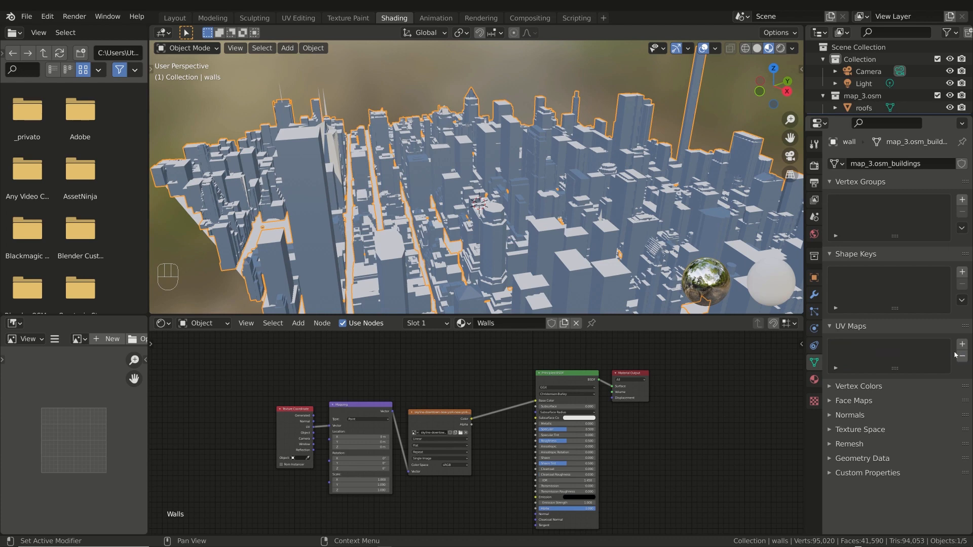
left_click(962, 344)
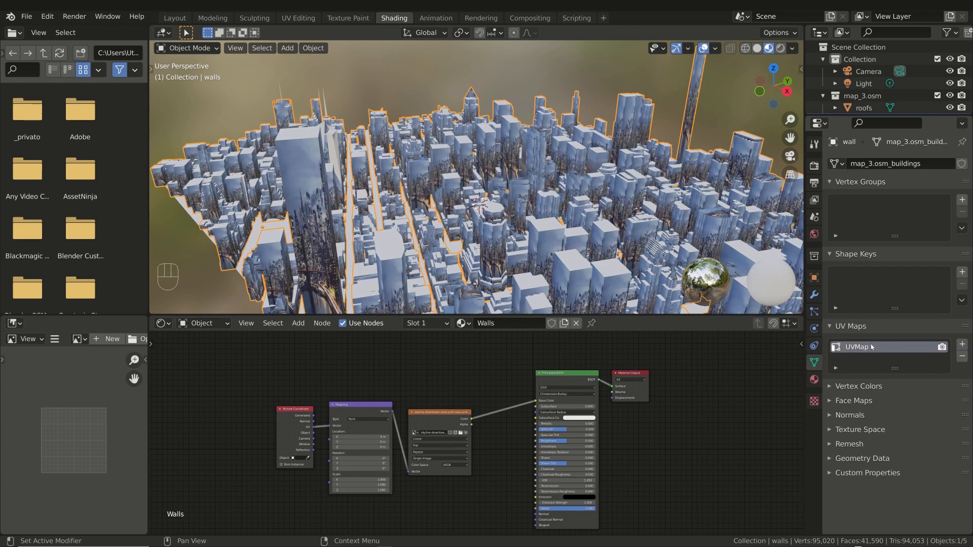
middle_click_drag(432, 185, 466, 185)
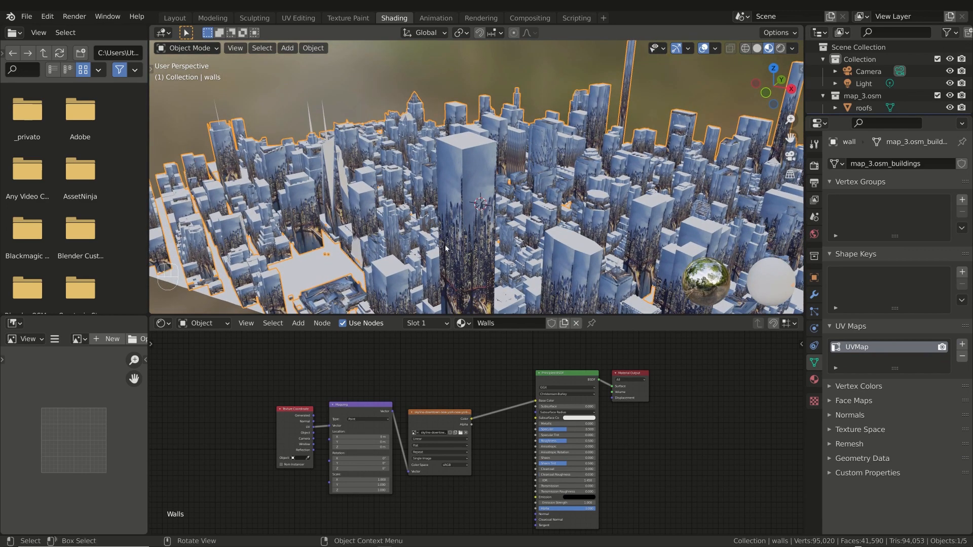
Switch to the UV Editing workspace and show the whole walls mesh in front orthographic view
left_click(298, 17)
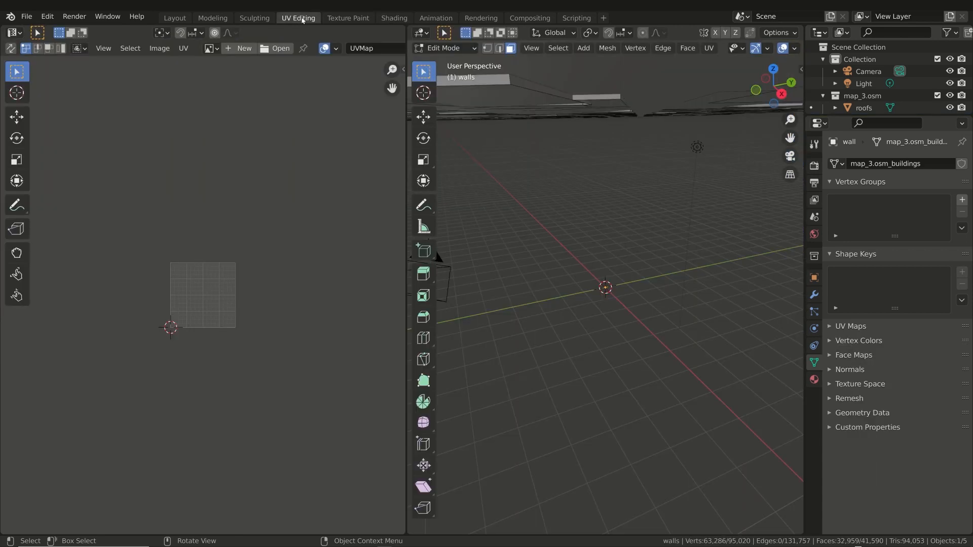
middle_click_drag(588, 200, 588, 219)
scroll(591, 200, "down", 5)
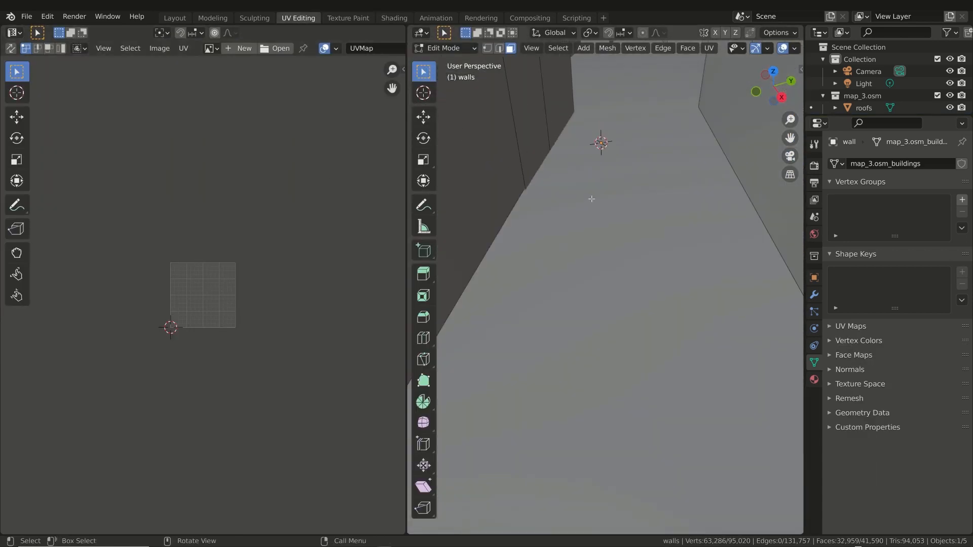
key("KP_1")
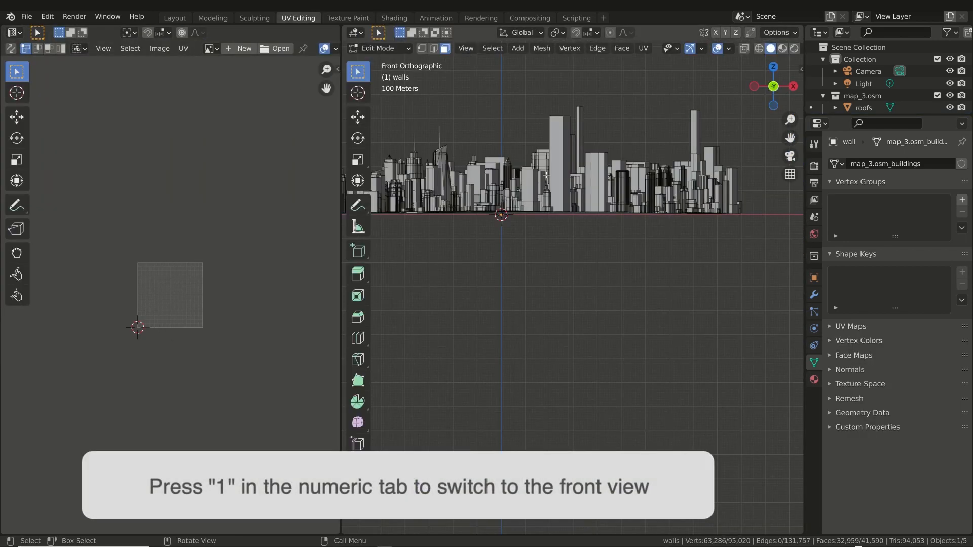
middle_click_drag(546, 204, 604, 264, "shift")
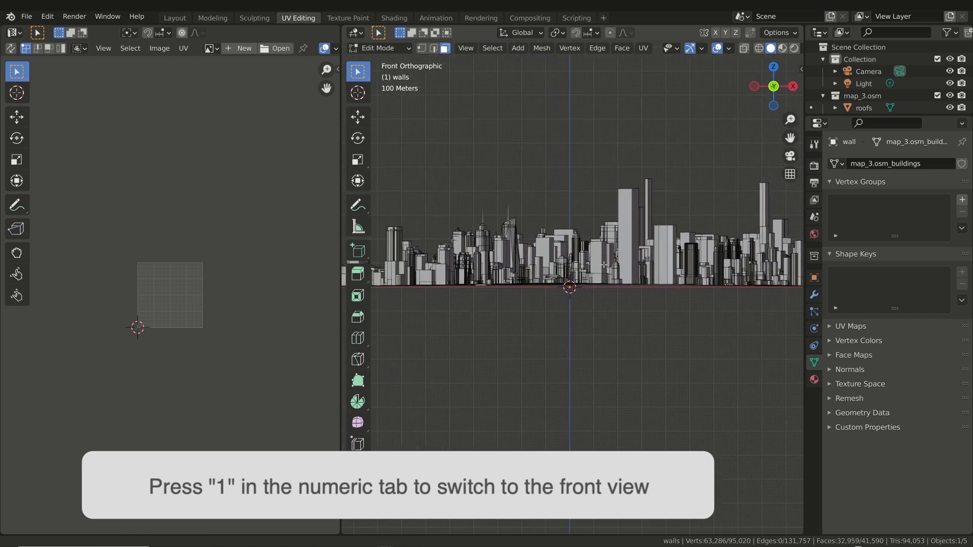
scroll(599, 230, "down", 2)
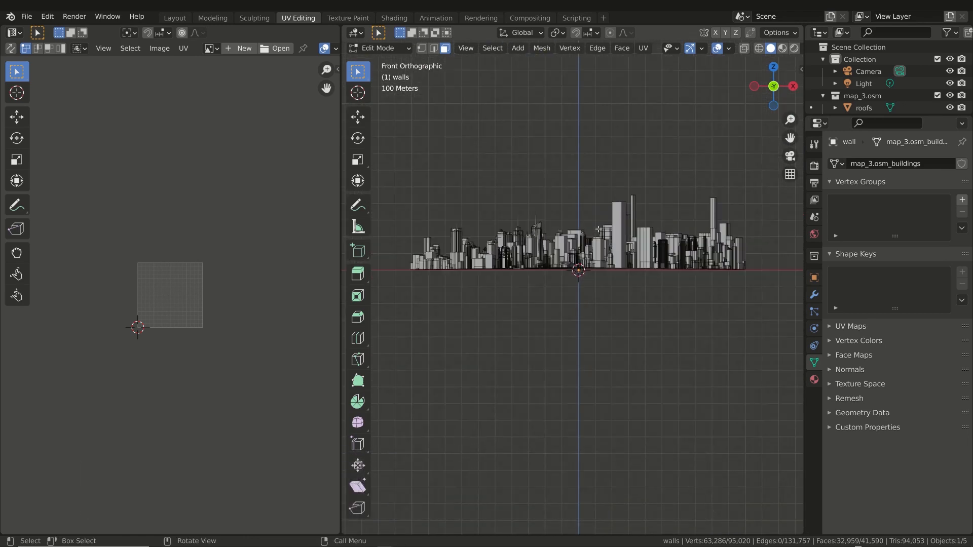
Deselect the wall faces and display the whole New York skyline photo in the UV editor
left_click(667, 279)
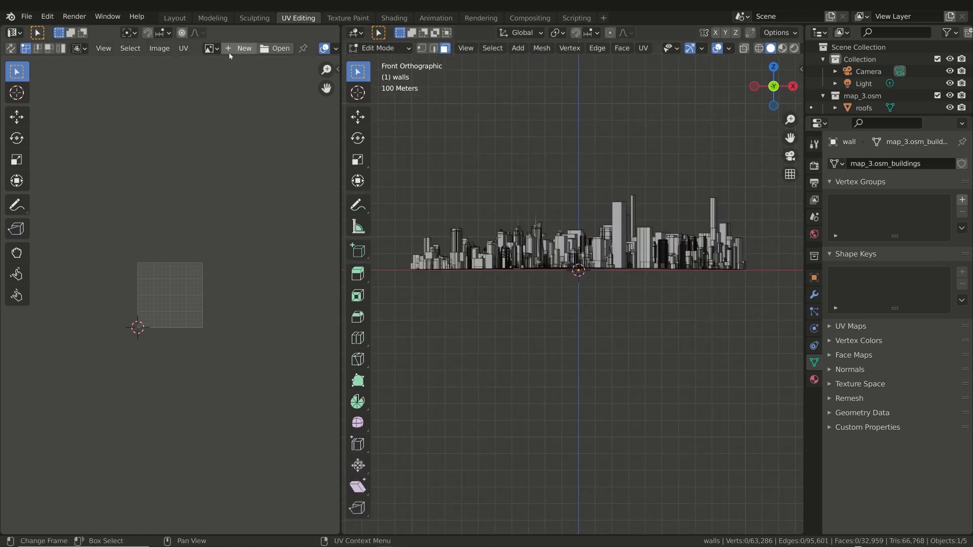
left_click(217, 48)
left_click(246, 77)
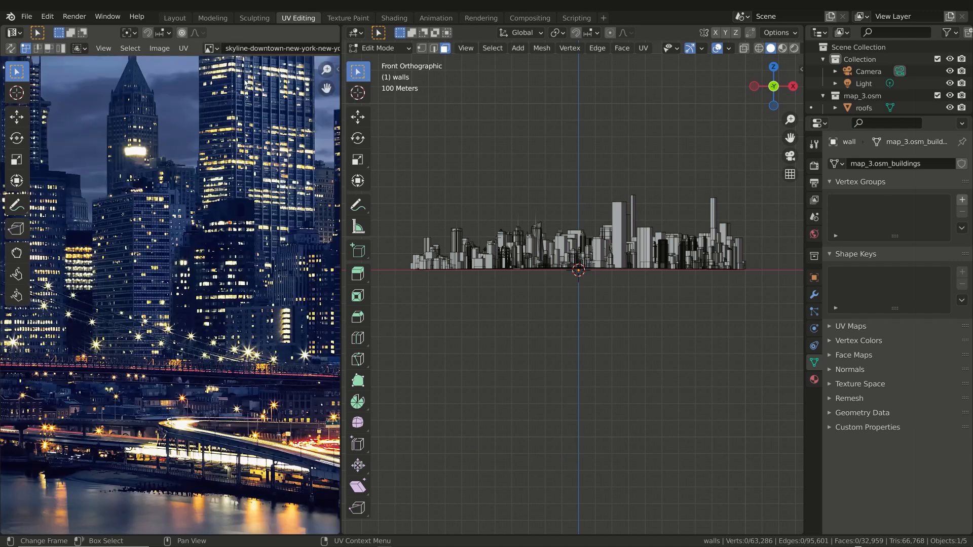
scroll(195, 249, "down", 8)
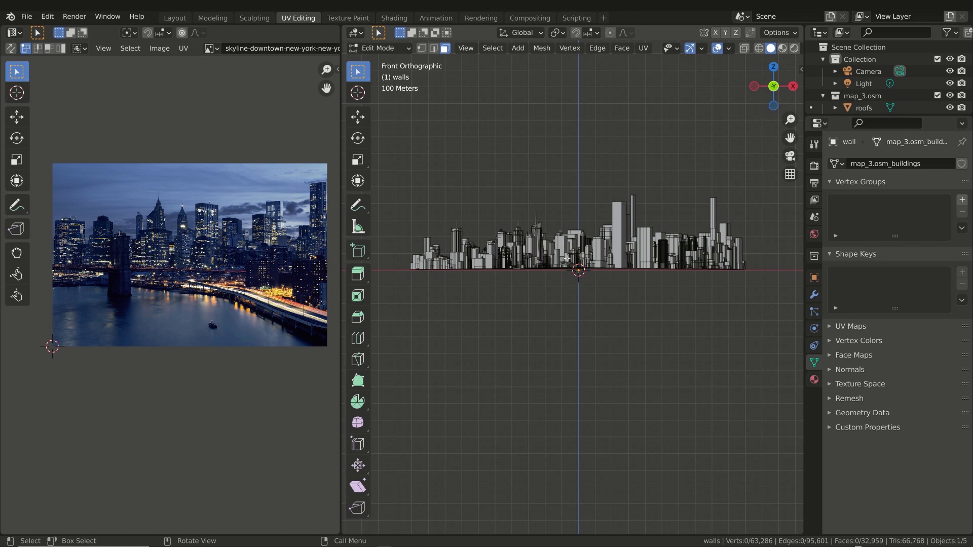
Turn the city to an angled orthographic side view and UV-unwrap all wall faces with Project from View
key("KP_6")
key("KP_6")
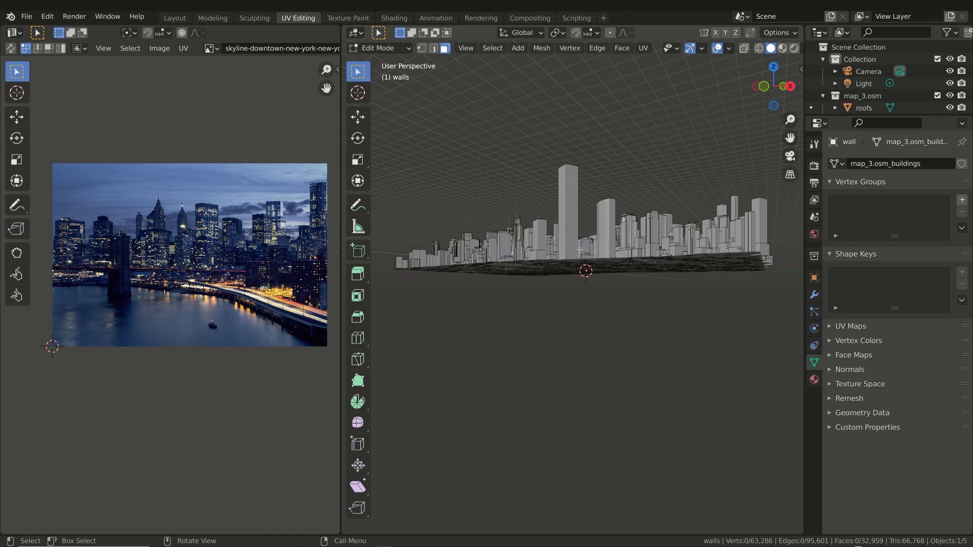
key("KP_5")
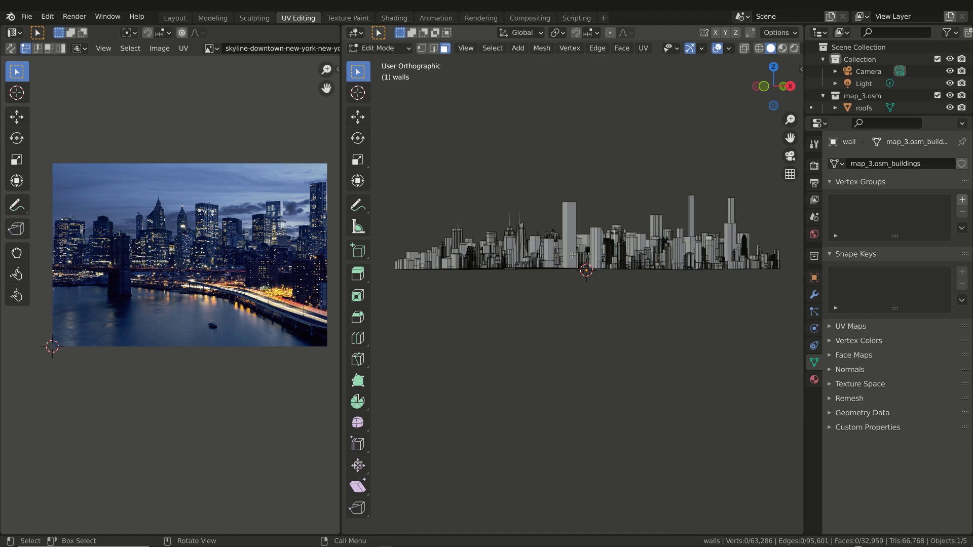
middle_click_drag(582, 256, 588, 208)
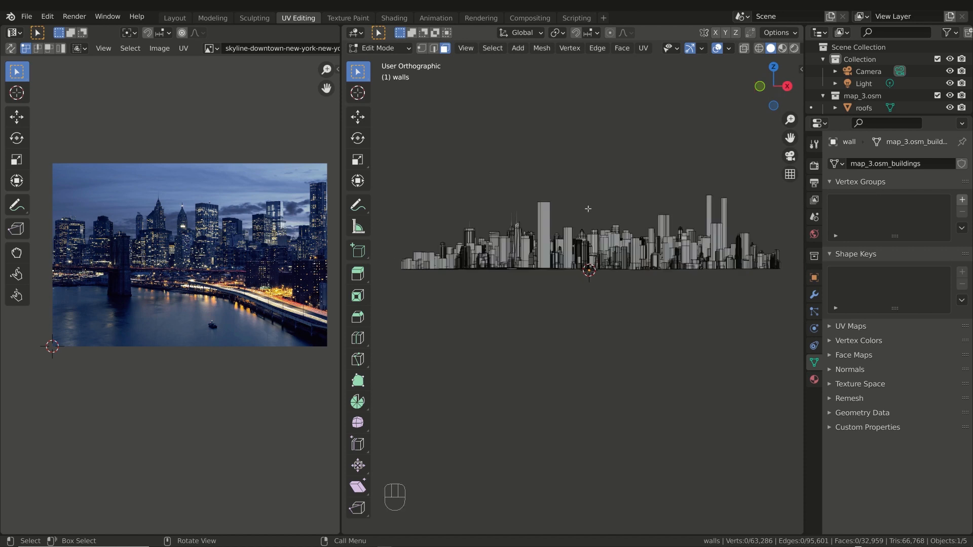
key("a")
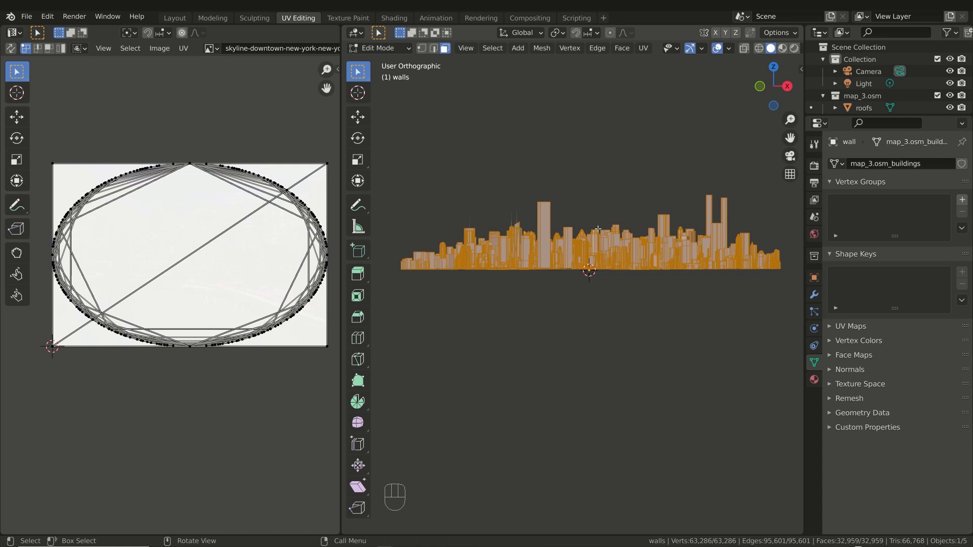
left_click(643, 48)
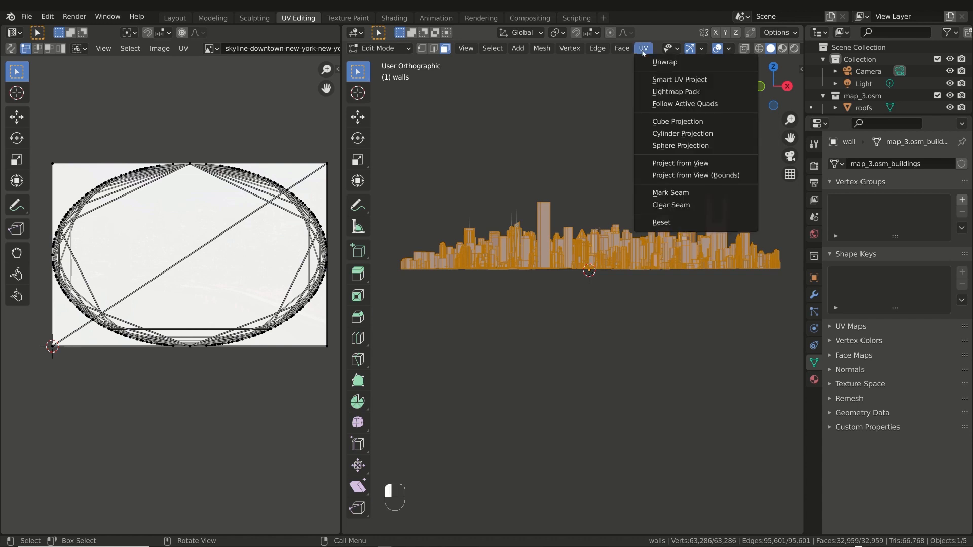
left_click(681, 163)
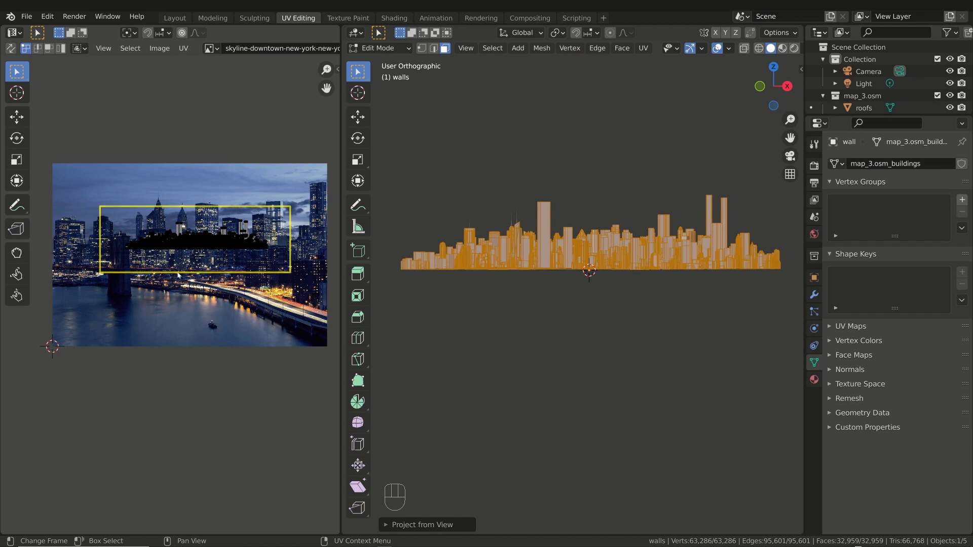
Widen the UV editor, reposition the projected wall UVs over the photo's buildings and show the walls in Material Preview
scroll(184, 254, "up", 1)
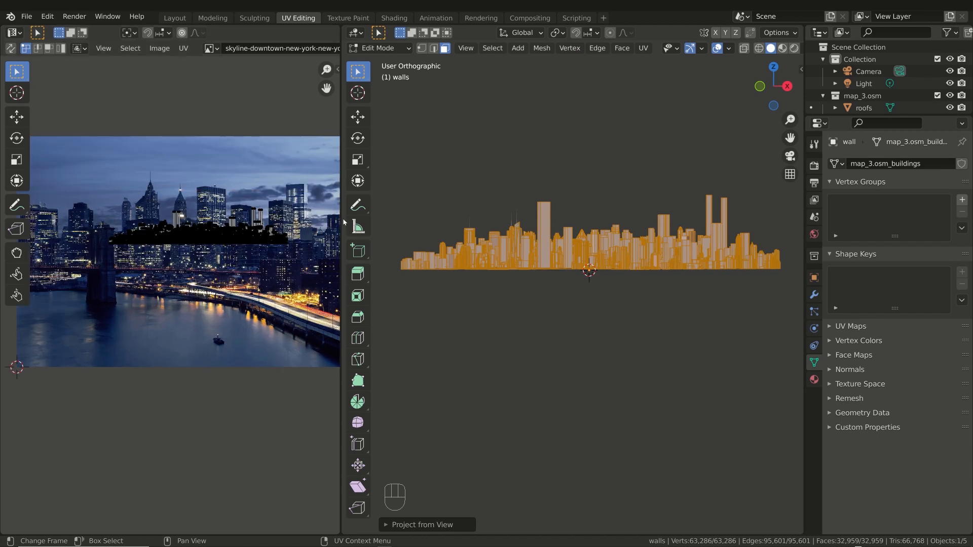
left_click_drag(342, 222, 472, 222)
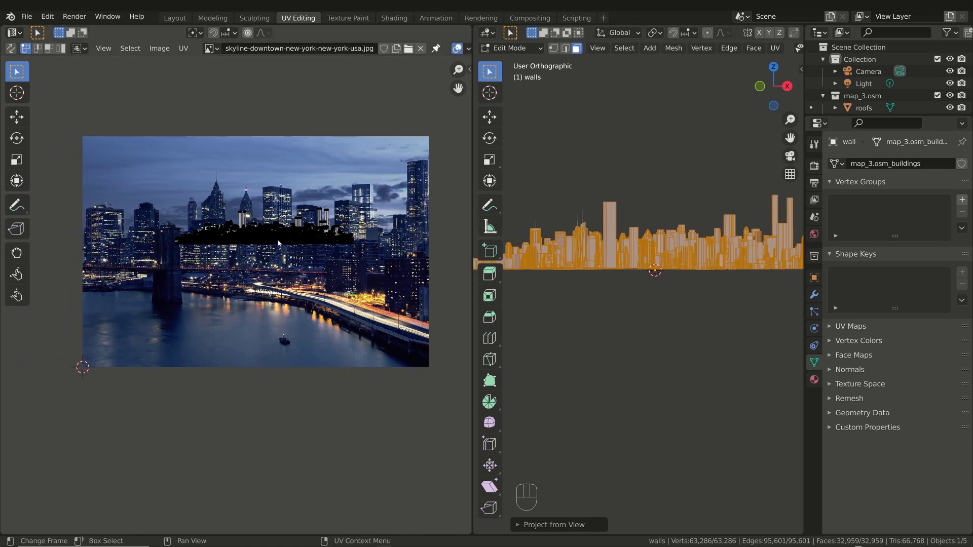
scroll(282, 222, "up", 4)
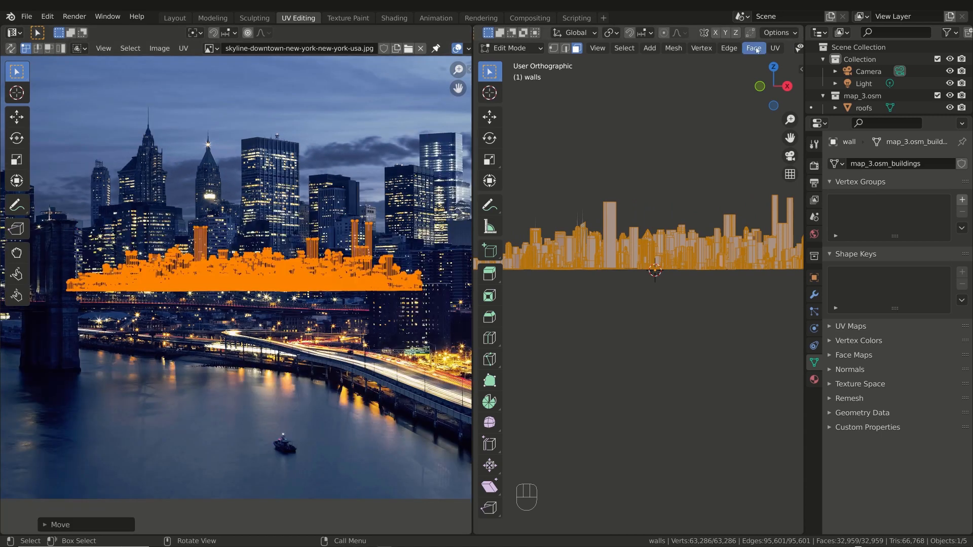
scroll(760, 48, "right", 5)
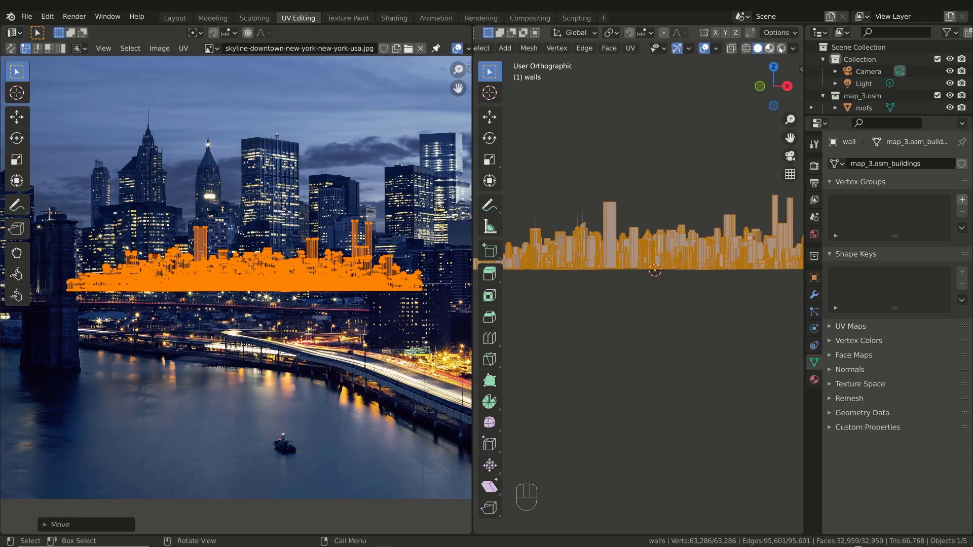
left_click(769, 48)
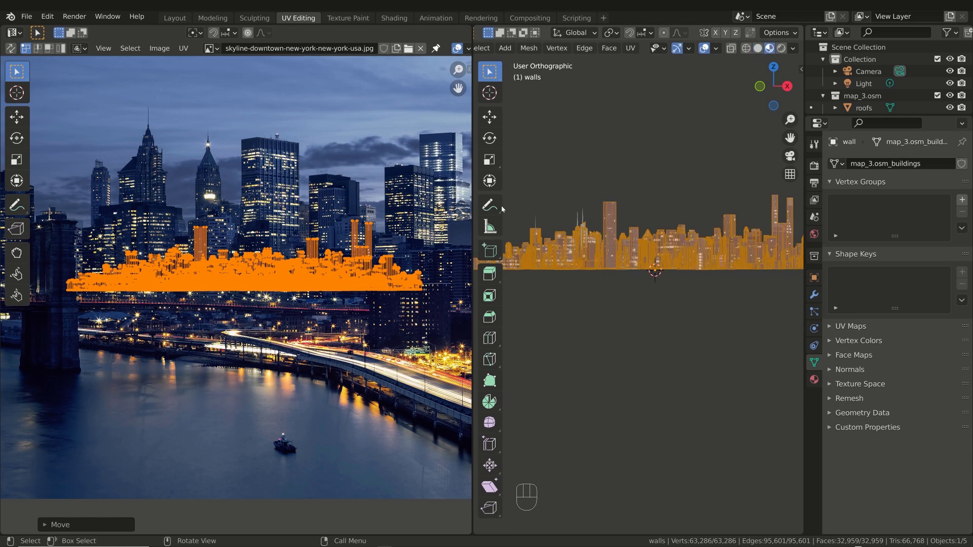
Nudge the projected wall UVs on the skyline photo and adjust their scale slightly over the building area
key("g")
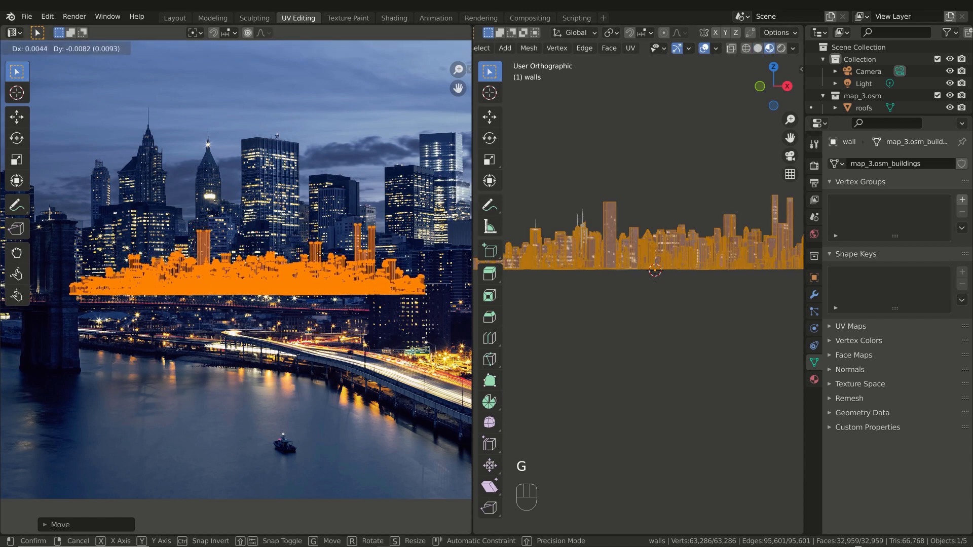
left_click(321, 256)
key("s")
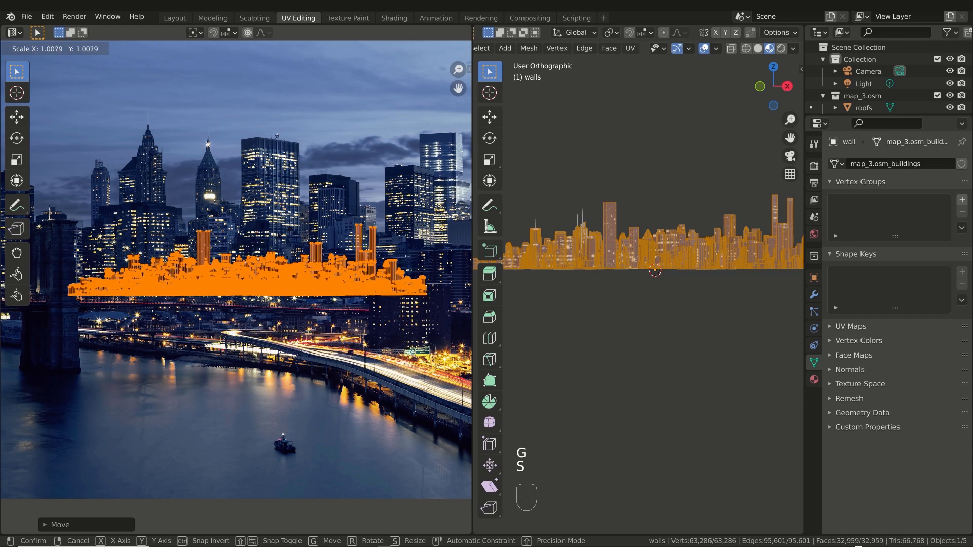
left_click(299, 228)
scroll(299, 228, "down", 2)
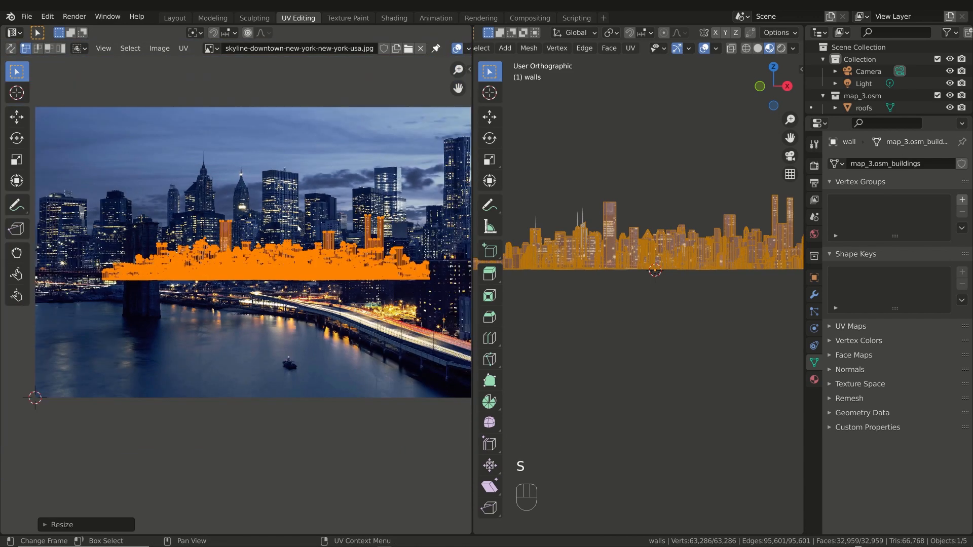
Enlarge the wall UVs to nearly the photo's full width and position their base just above the bridge deck
scroll(291, 228, "down", 2)
key("g")
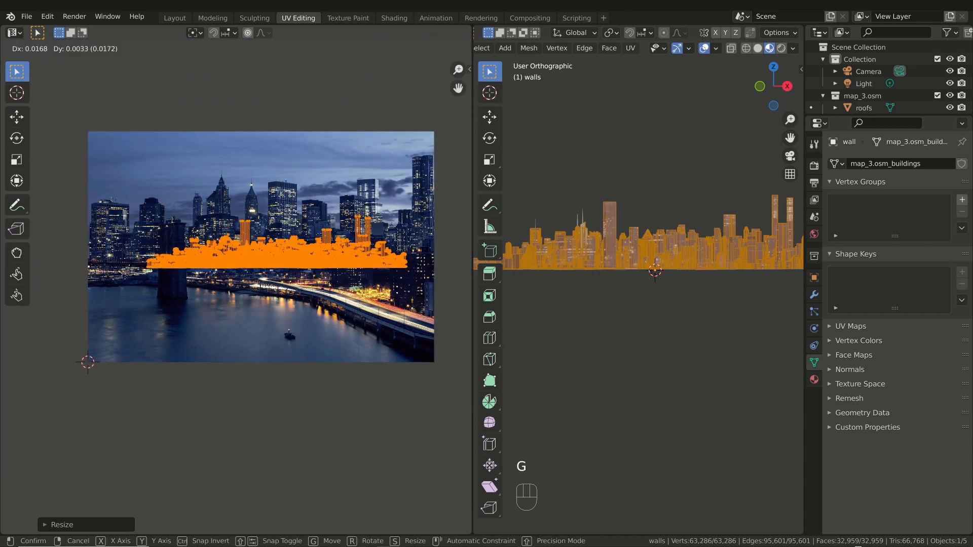
left_click(309, 228)
key("s")
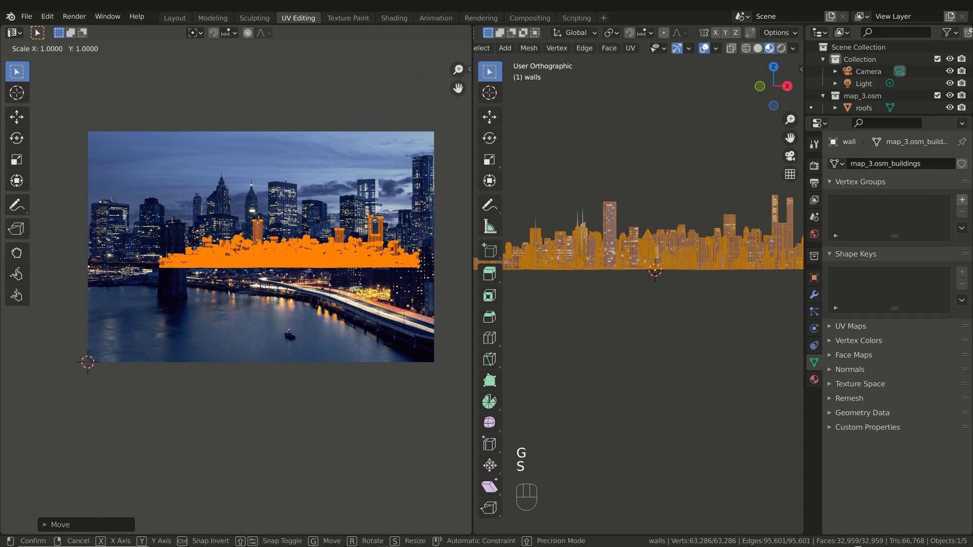
left_click(317, 221)
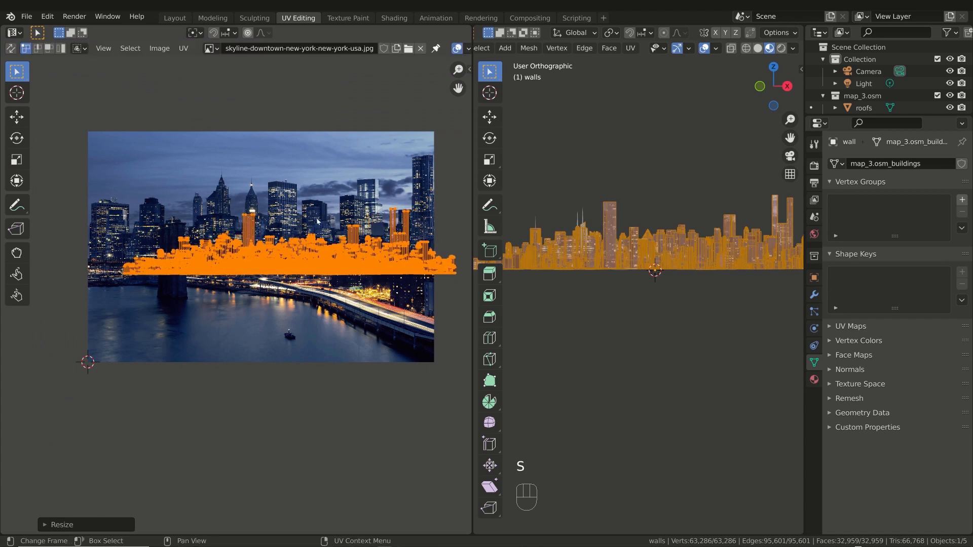
key("g")
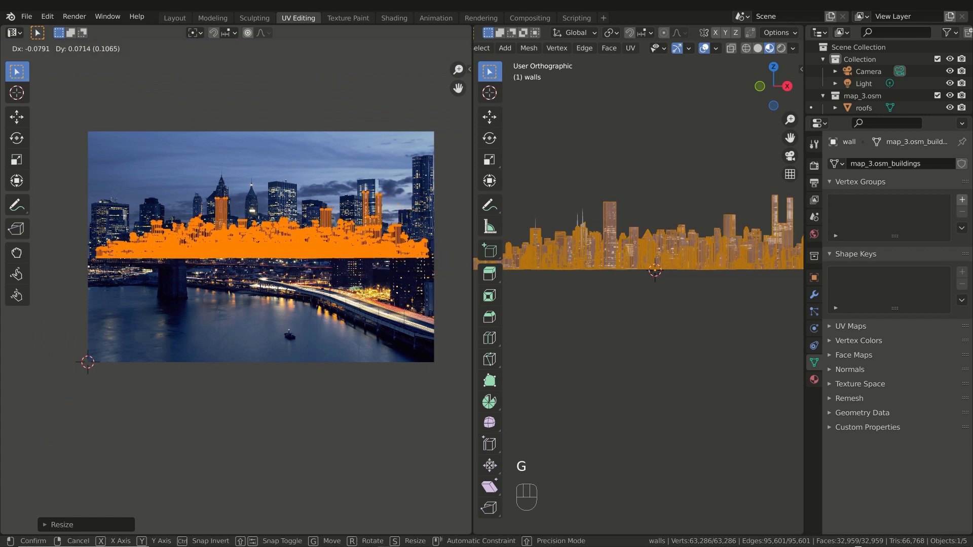
left_click(289, 206)
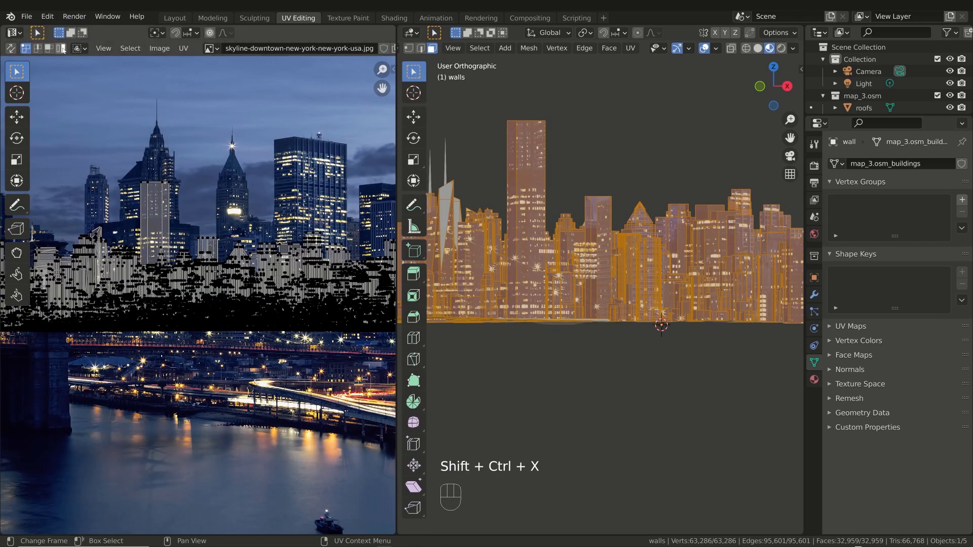
Switch to UV island selection and move the tallest tower's UVs up onto the spired skyscraper in the photo
left_click(61, 48)
left_click(159, 198)
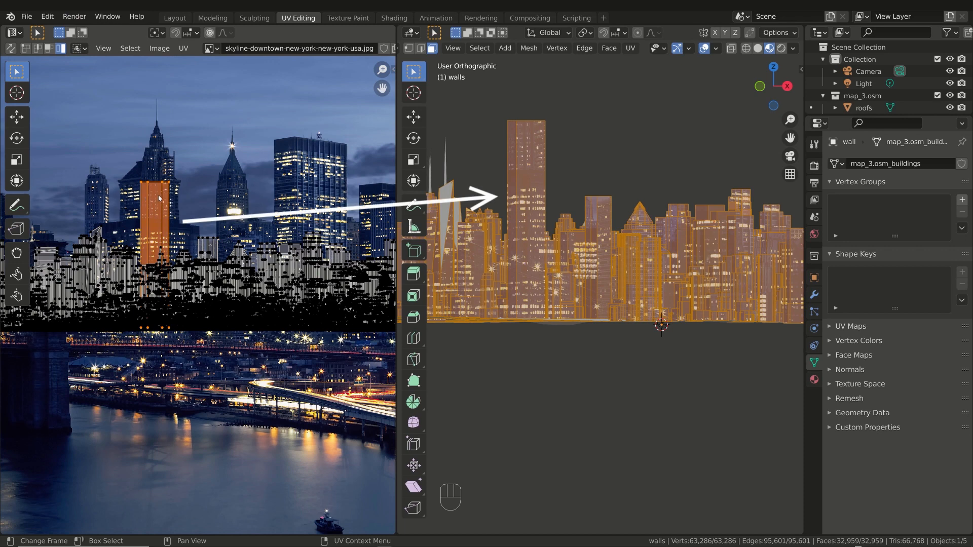
key("g")
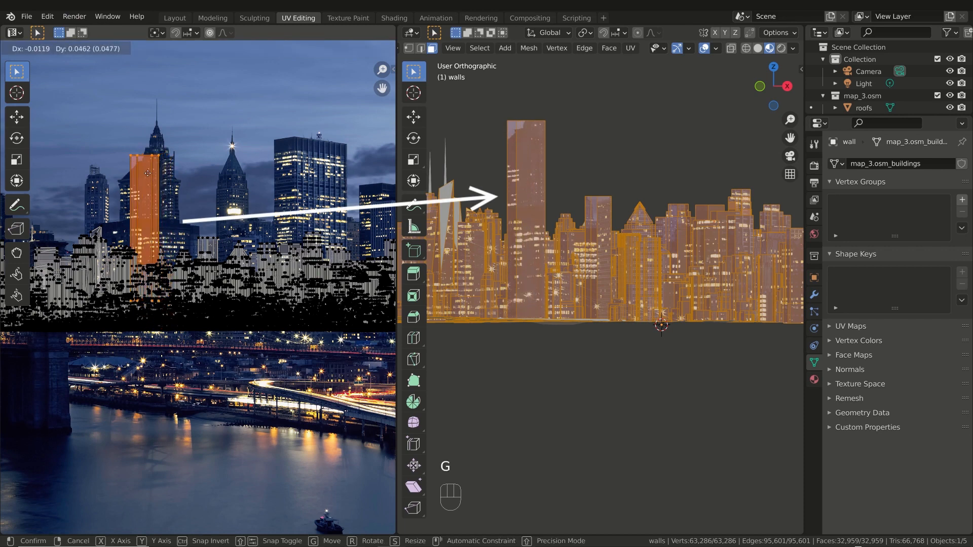
left_click(163, 177)
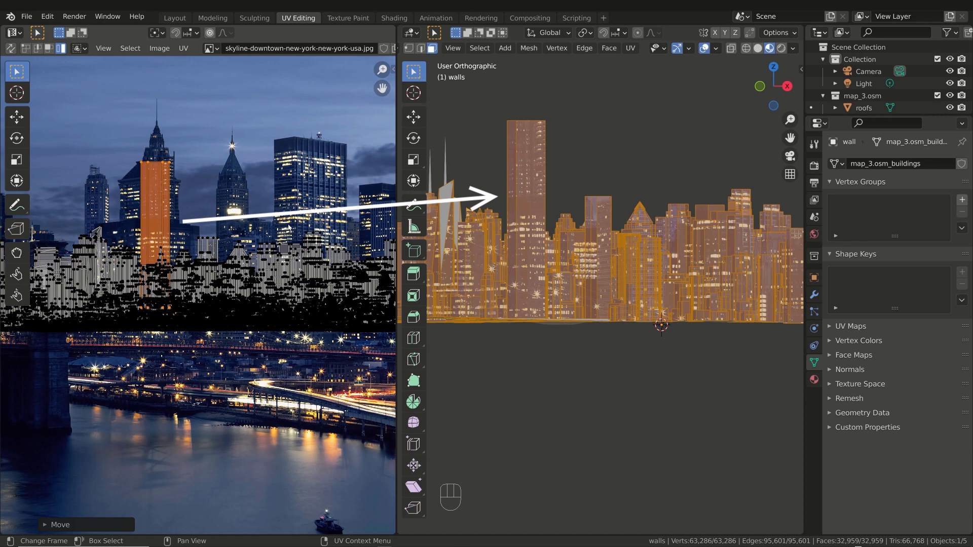
key("g")
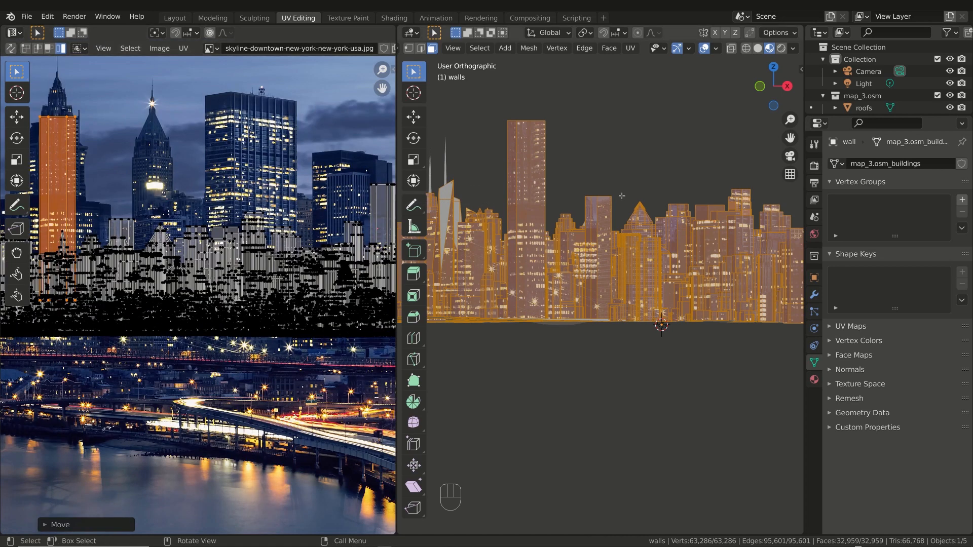
Deselect everything, select the three visible faces of the mid-height tower and move their UVs onto the photo's building below the lit-crown spire
key("alt+a")
left_click(607, 209)
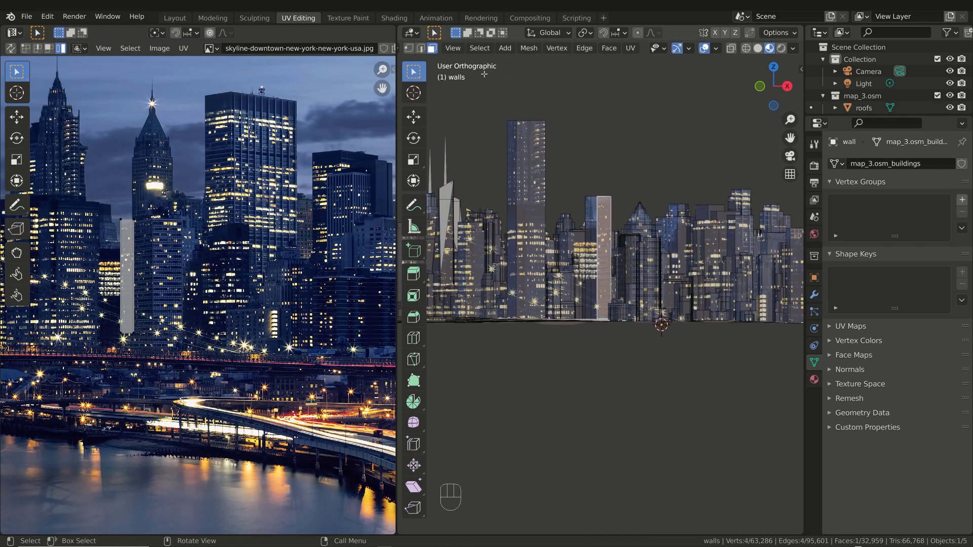
left_click(595, 208, "shift")
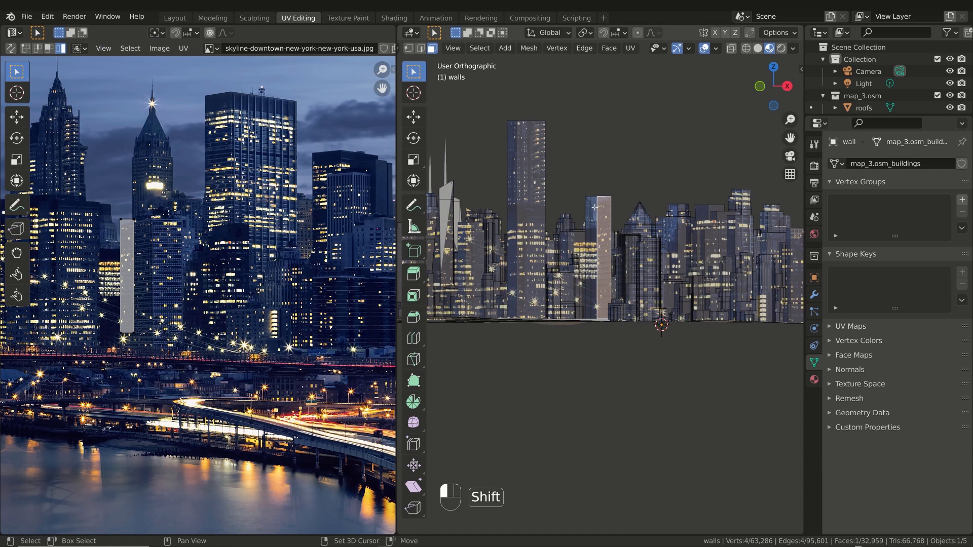
left_click(589, 205, "shift")
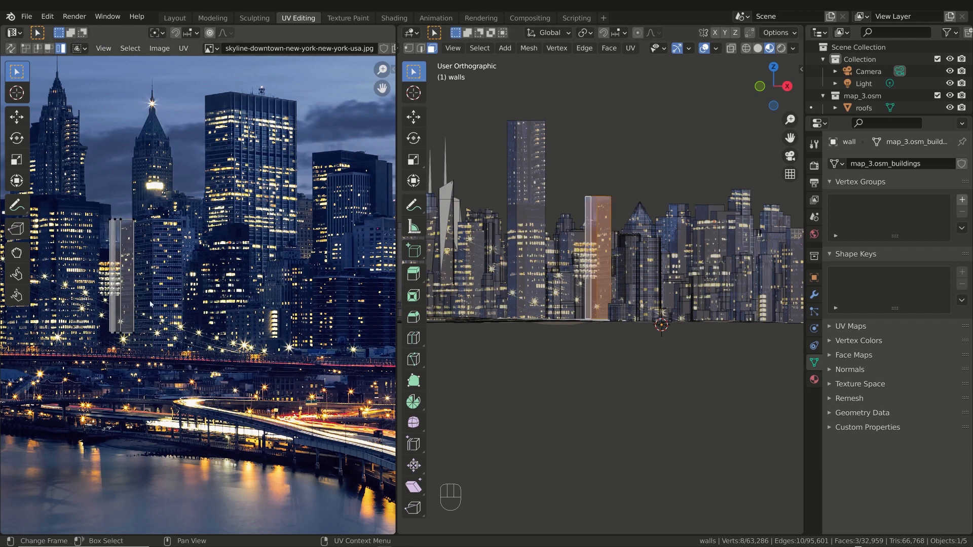
key("a")
key("g")
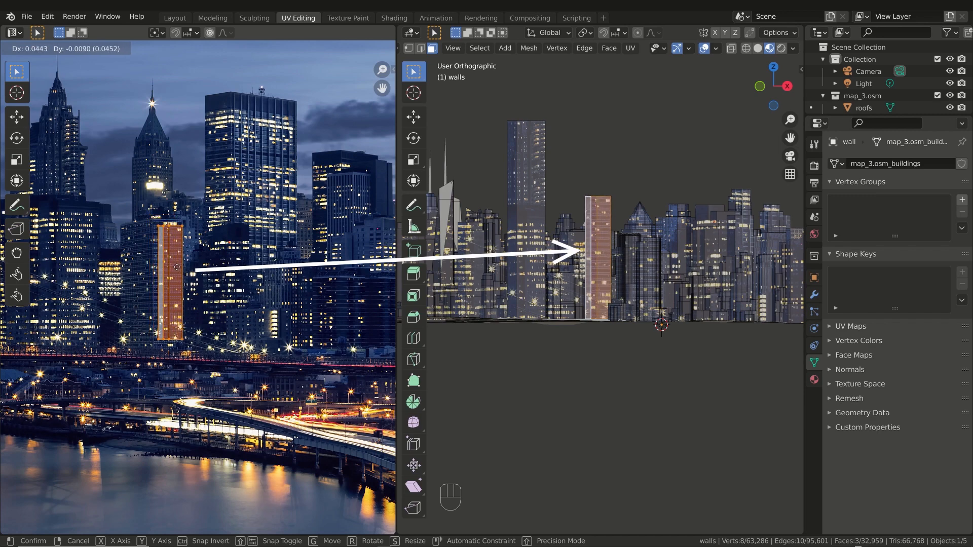
left_click(165, 269)
Examine how the mid-height tower's individual side faces map onto the windows in the photo
scroll(158, 266, "up", 2)
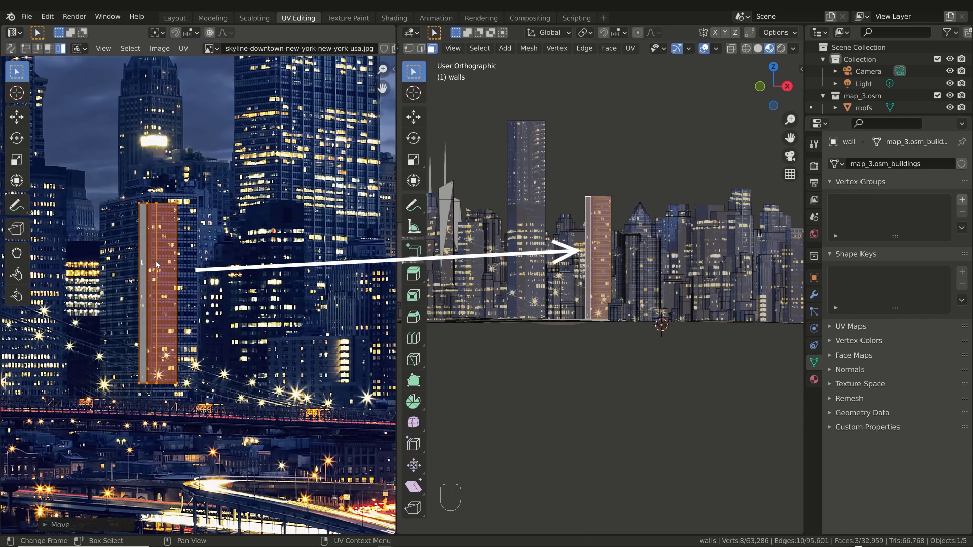
scroll(157, 265, "up", 2)
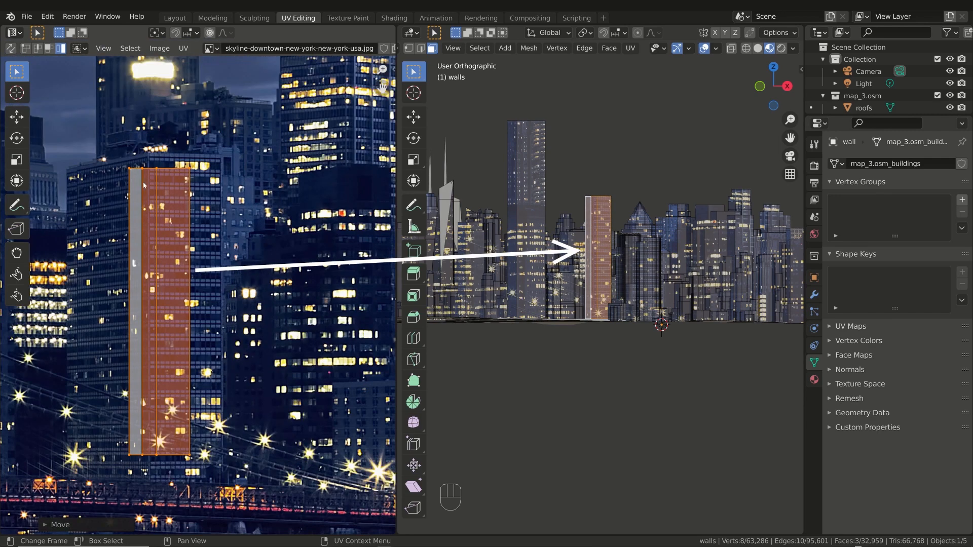
left_click(588, 208)
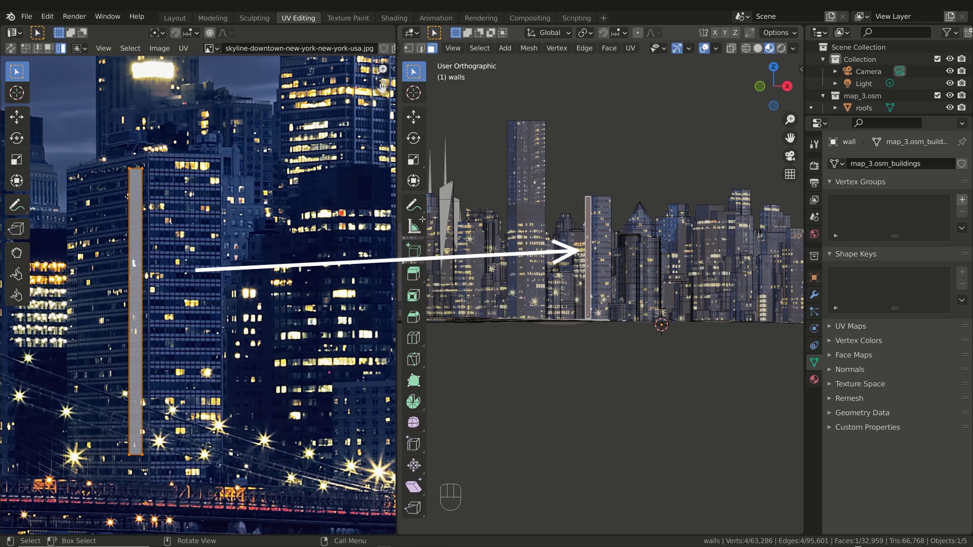
left_click(601, 221)
scroll(610, 232, "up", 3)
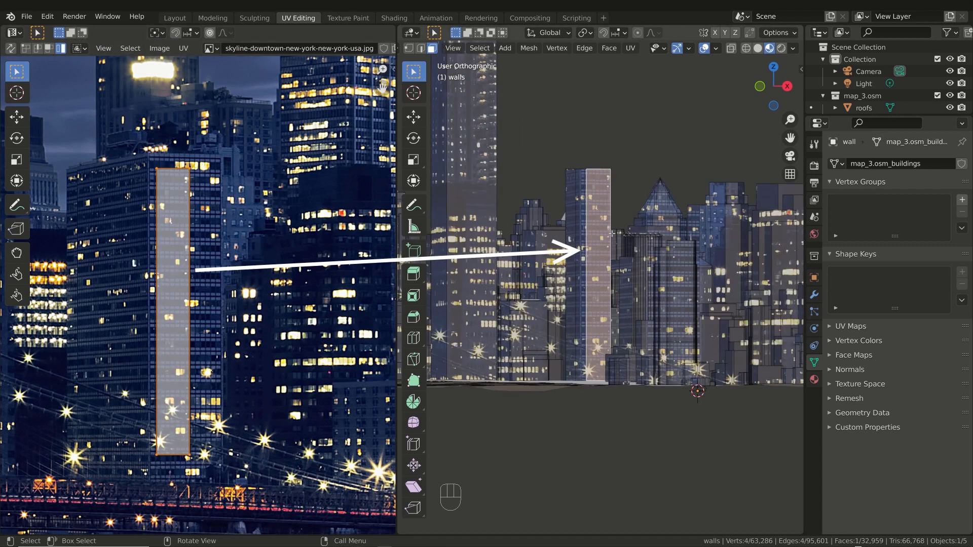
scroll(611, 234, "up", 1)
scroll(601, 266, "down", 6)
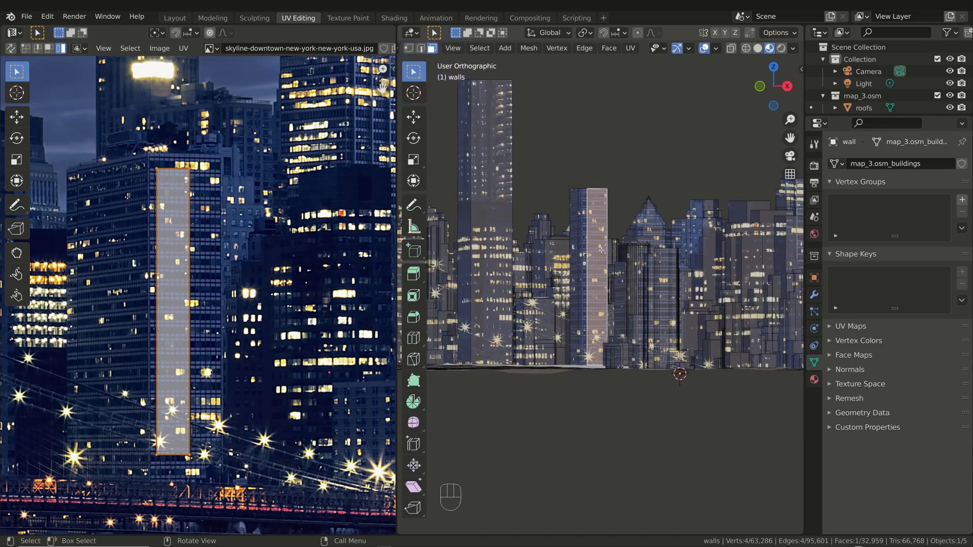
View the city obliquely from above, select all linked faces of the tall box-shaped building and move their UVs onto the photo's wide lit skyscraper
mouse_move(600, 267)
middle_mouse_down()
mouse_move(617, 258)
mouse_move(665, 279)
middle_mouse_up()
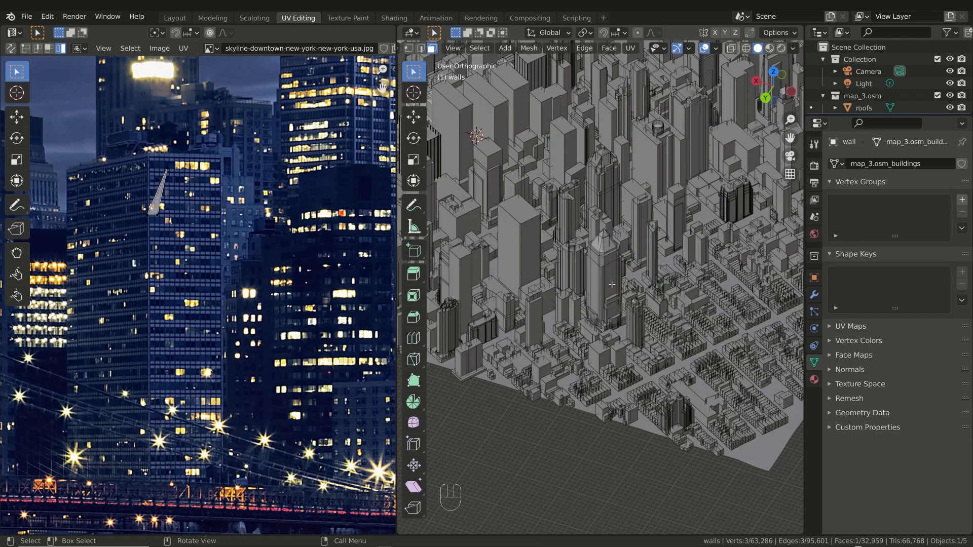
scroll(608, 277, "up", 2)
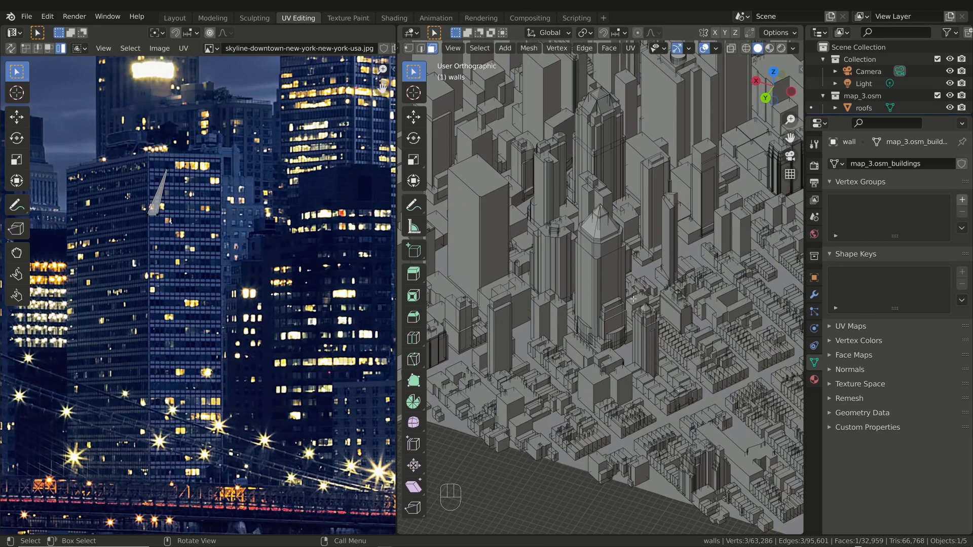
key("shift")
middle_click_drag(519, 221, 597, 263, "shift")
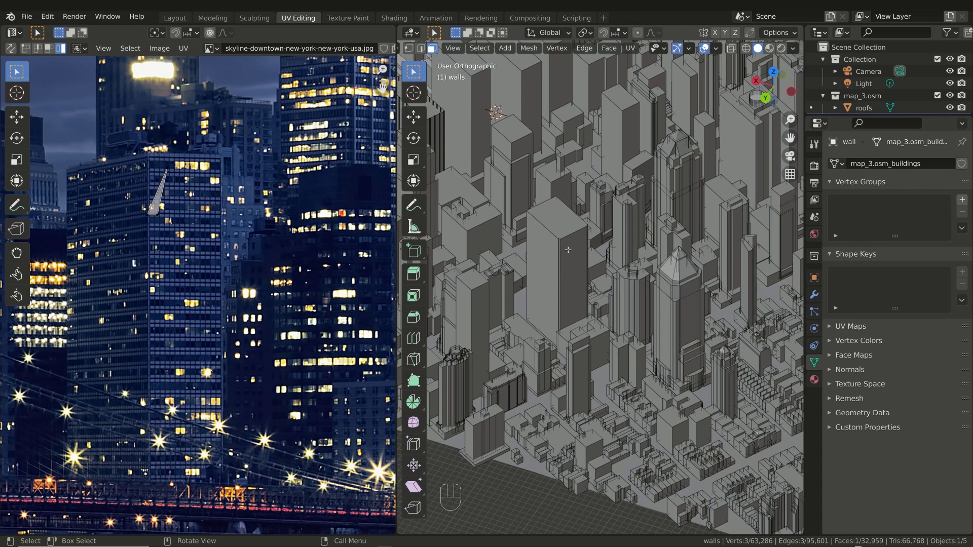
key("l")
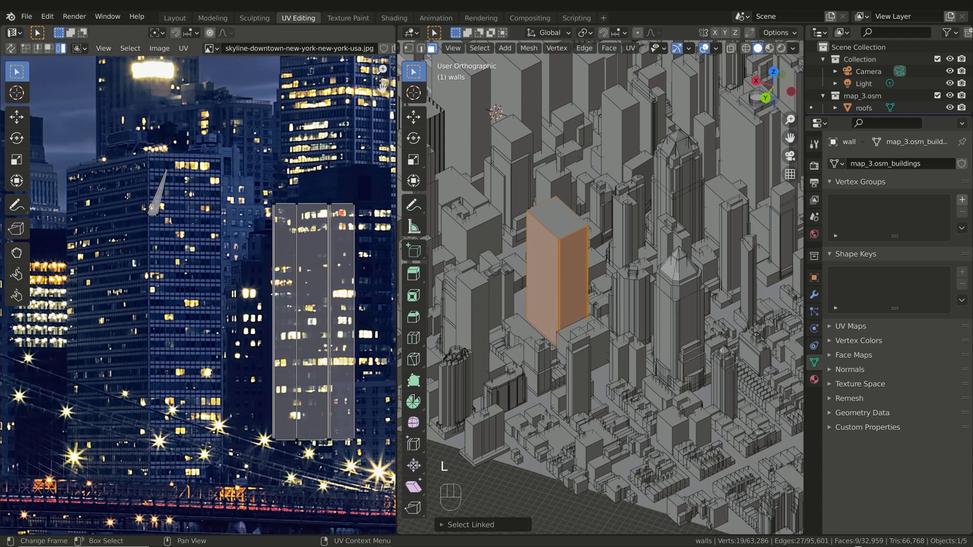
scroll(300, 240, "down", 3)
middle_click_drag(344, 209, 258, 306, "shift")
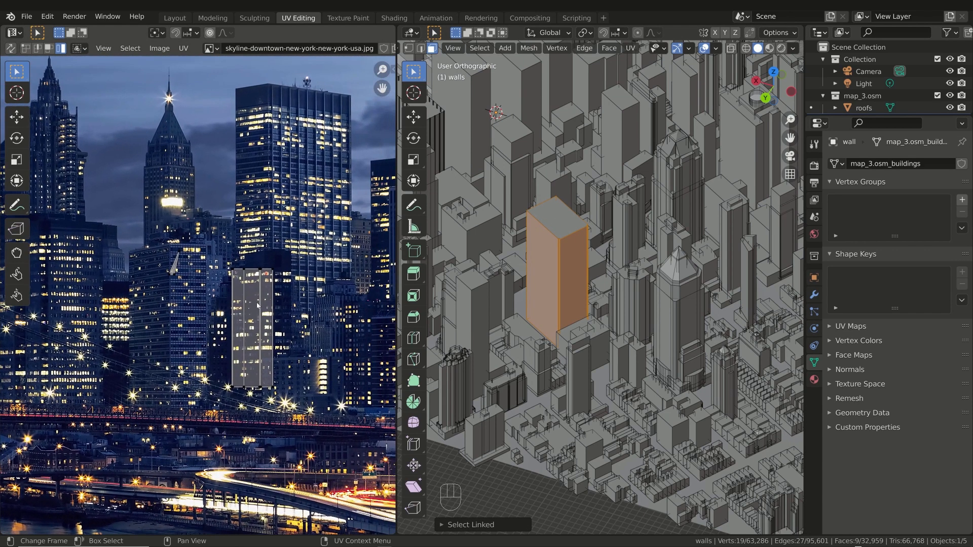
key("a")
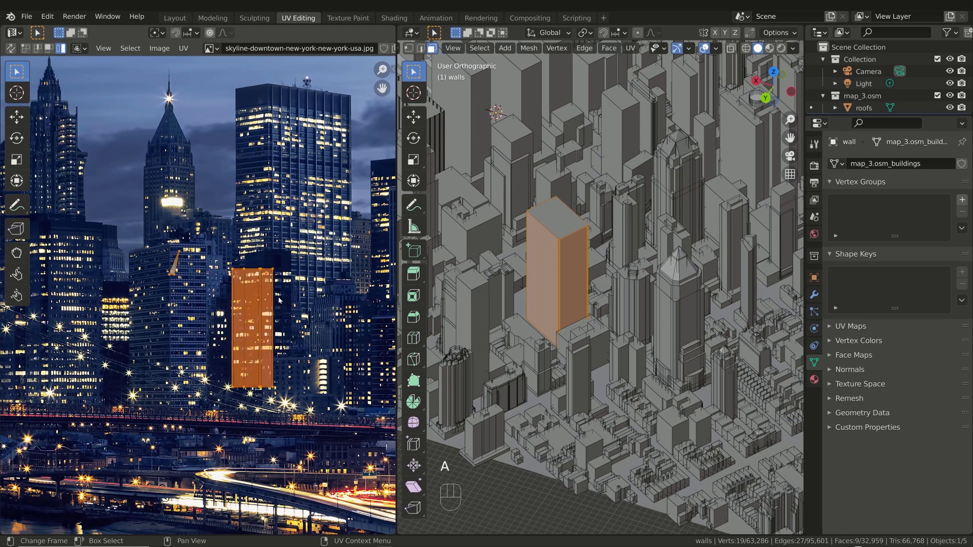
key("g")
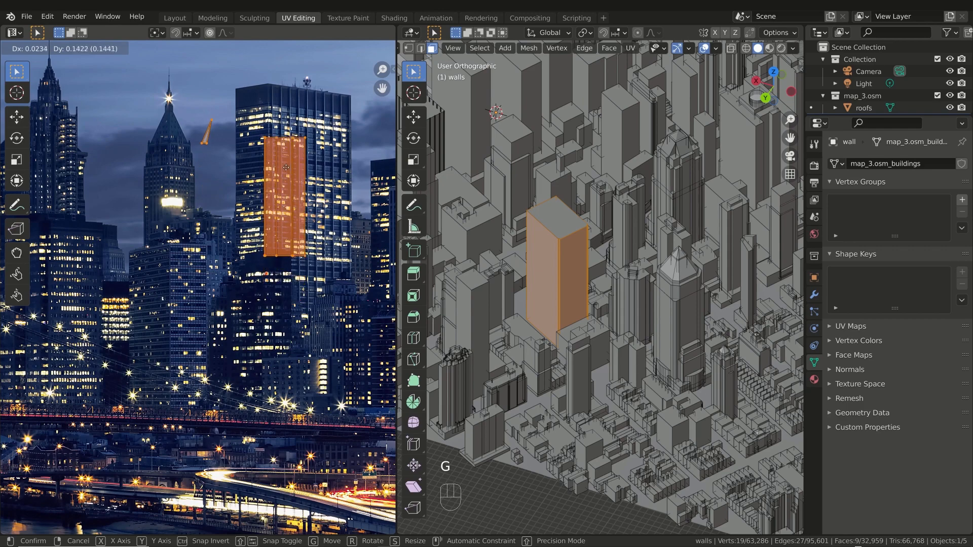
left_click(286, 160)
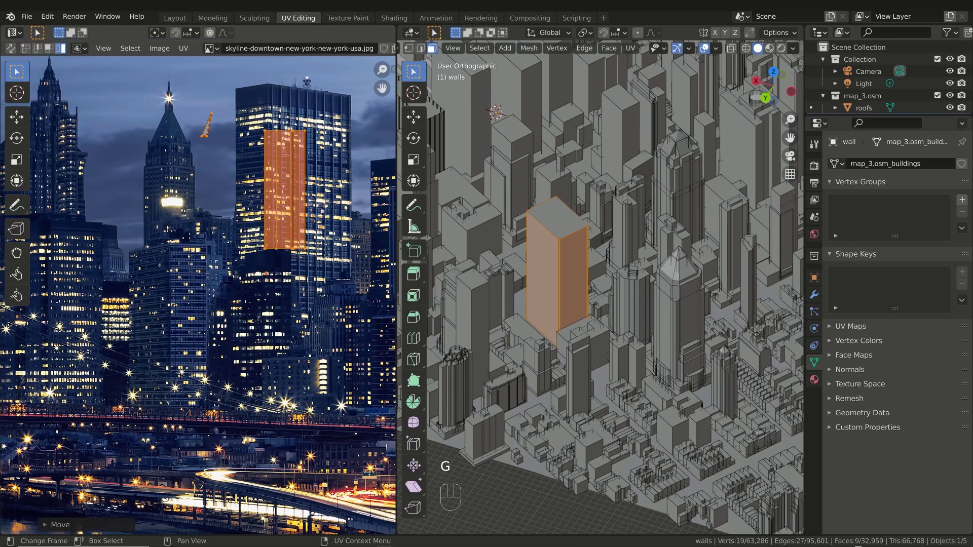
Show the box-shaped building in Material Preview, then enlarge its UVs and reposition them over the wide lit skyscraper
left_click(769, 48)
scroll(589, 251, "up", 4)
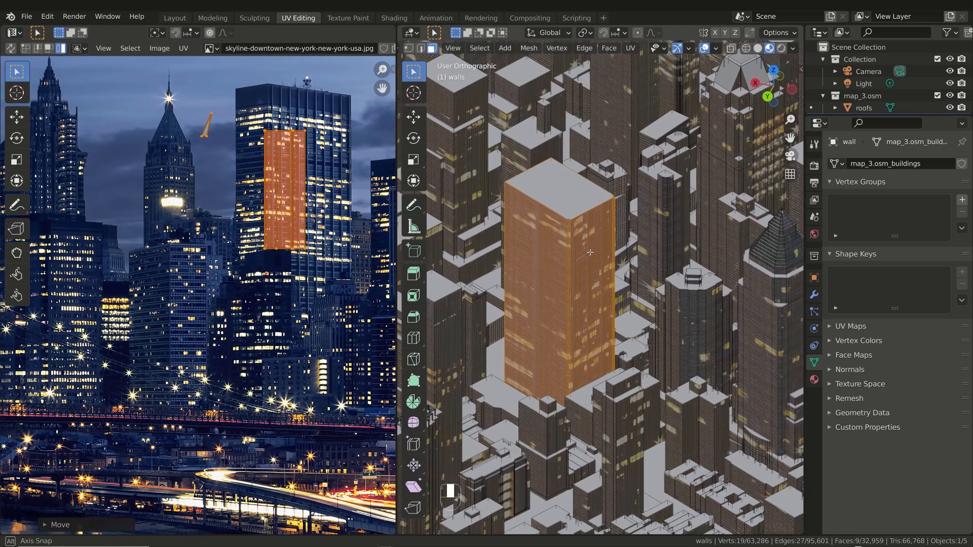
middle_click_drag(589, 252, 610, 248)
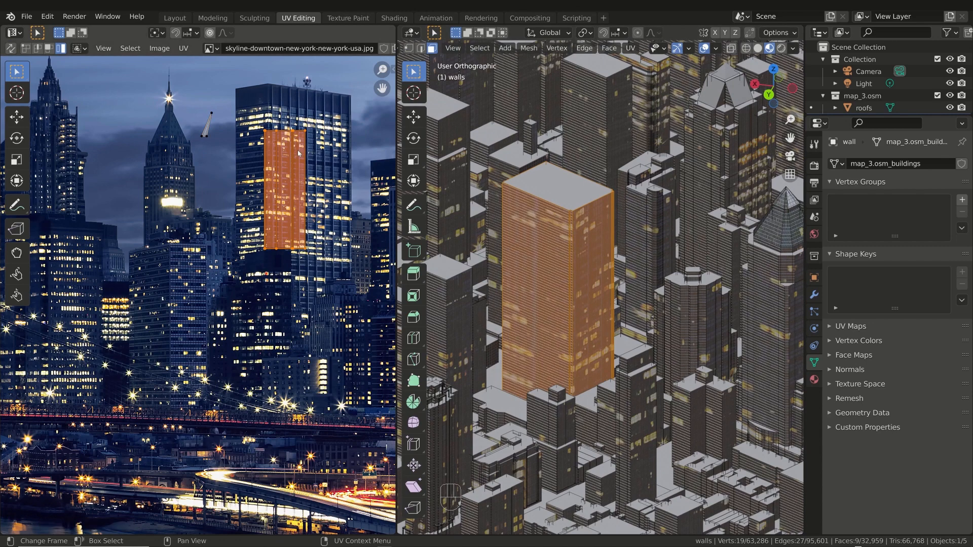
key("s")
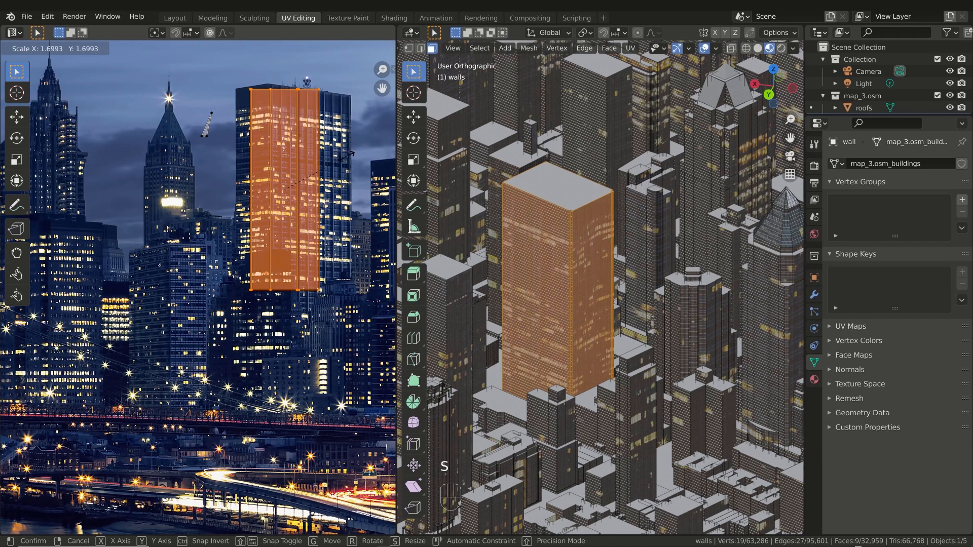
left_click(346, 161)
key("g")
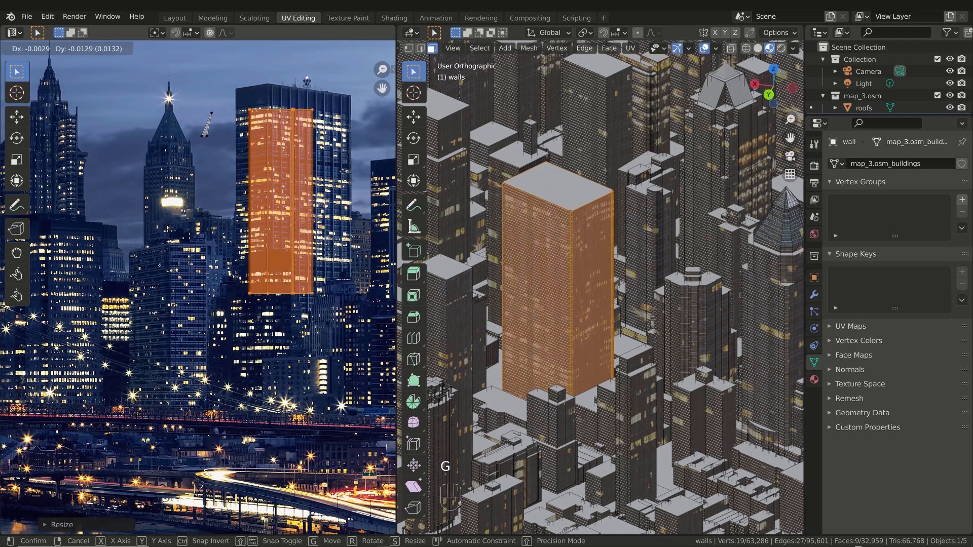
Undo the last UV edit and nudge the selected UV points along the building's side edge
key("ctrl+z")
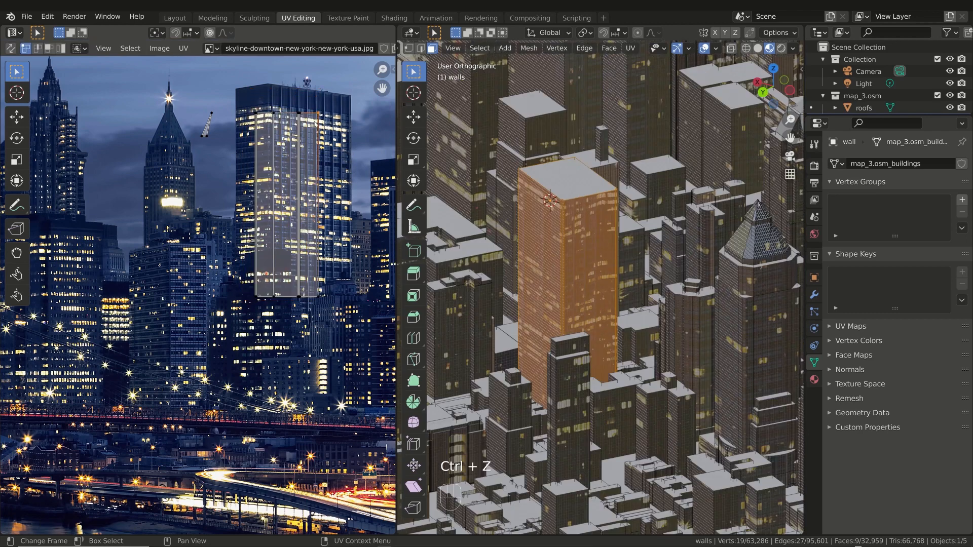
key("g")
left_click(301, 112)
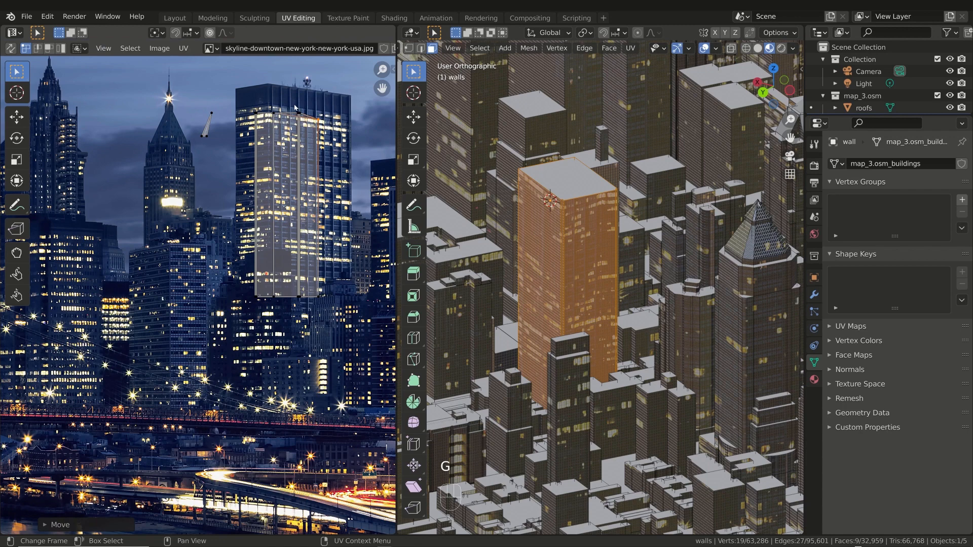
Move the selected UV edge of the box-shaped building inward along the wide lit skyscraper's window columns
key("g")
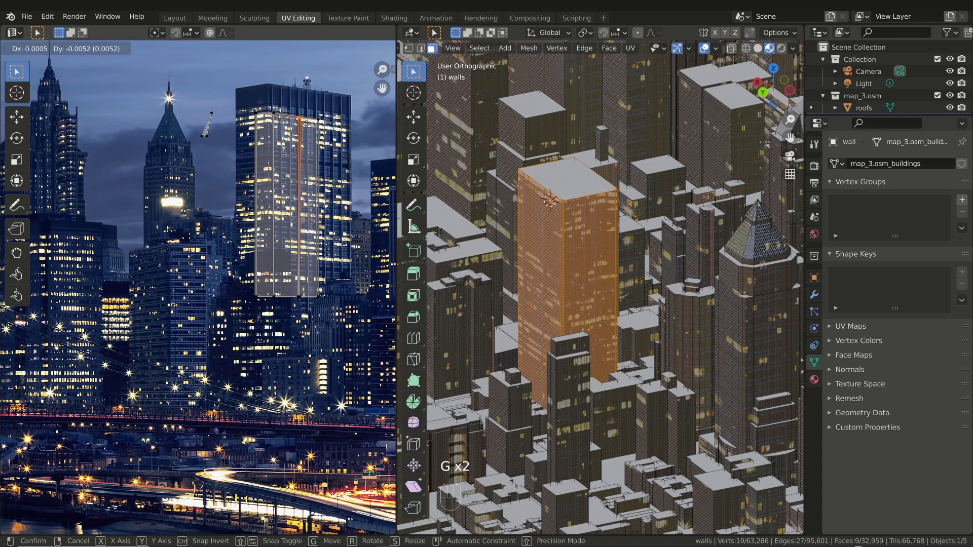
left_click(307, 123)
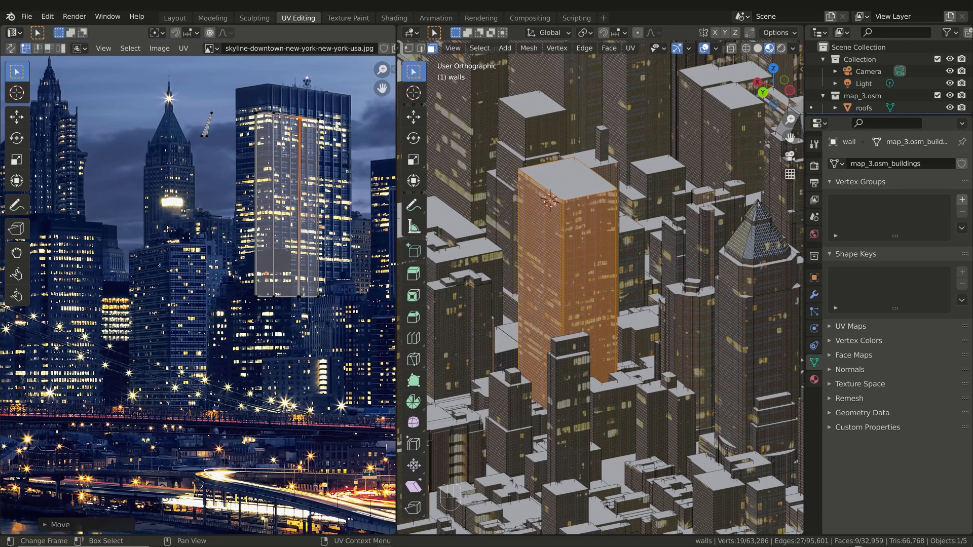
key("g")
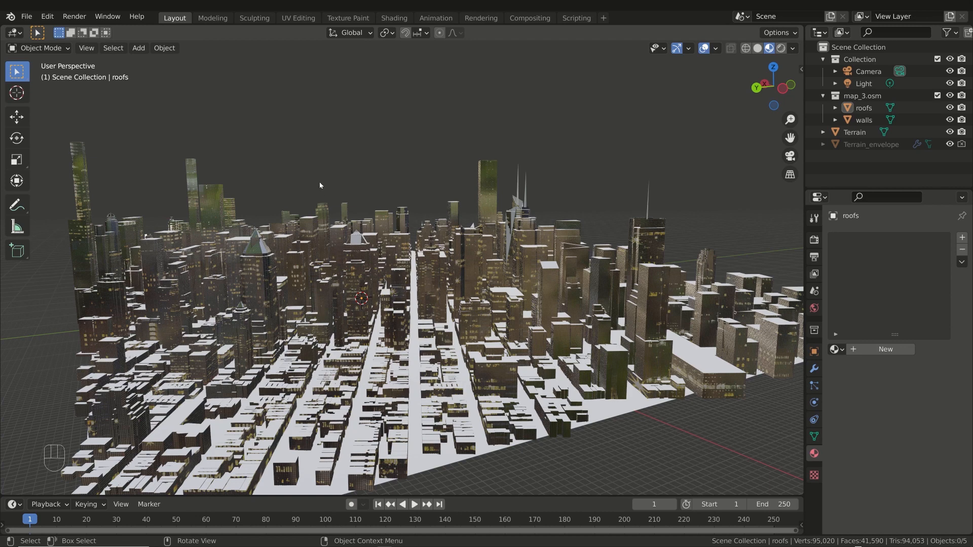
Set the World background colour to an Environment Texture using the image shanghai_bund_8k.hdr
left_click(814, 308)
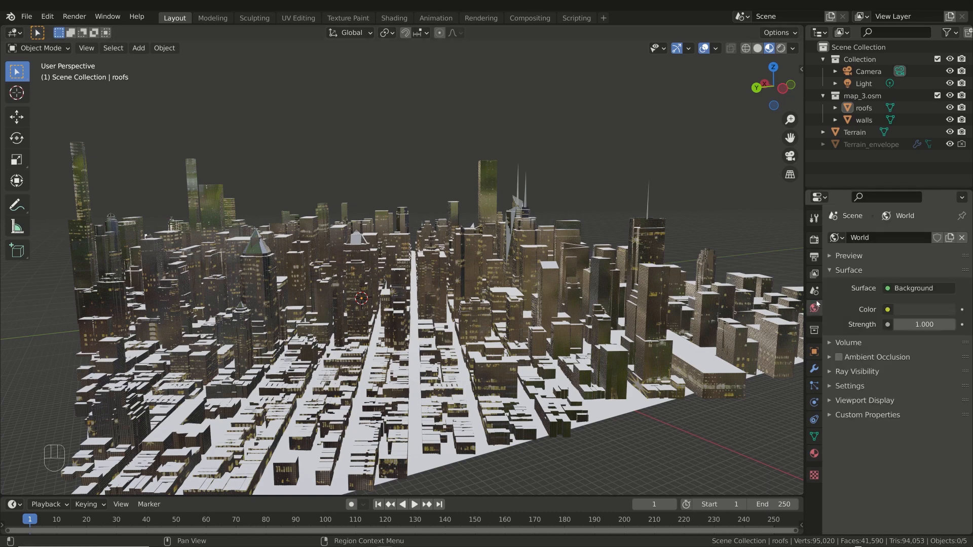
left_click(887, 310)
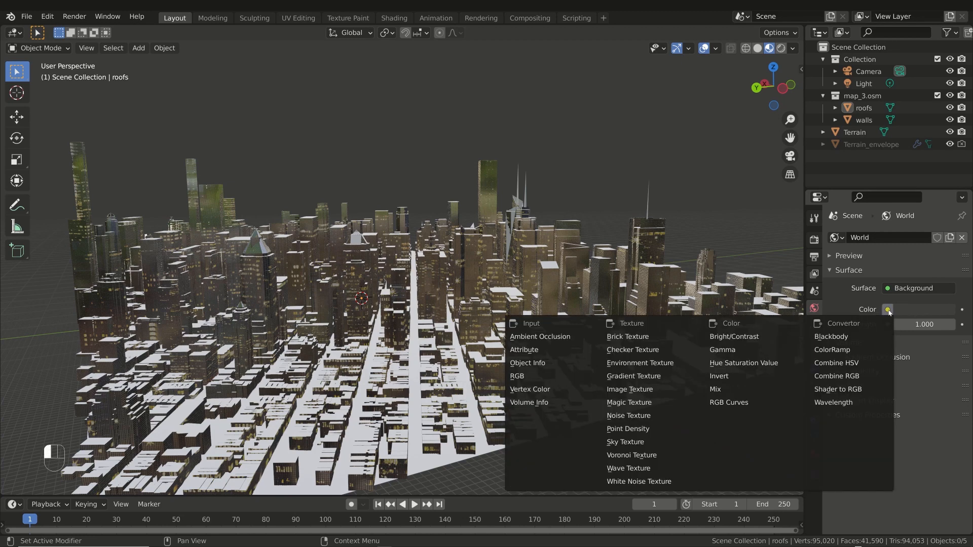
left_click(641, 363)
left_click(948, 325)
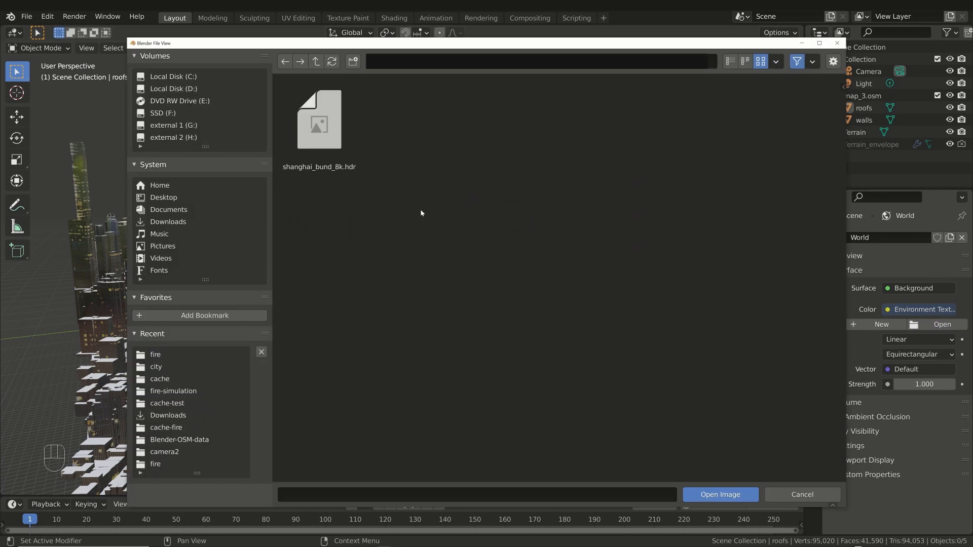
left_click(327, 135)
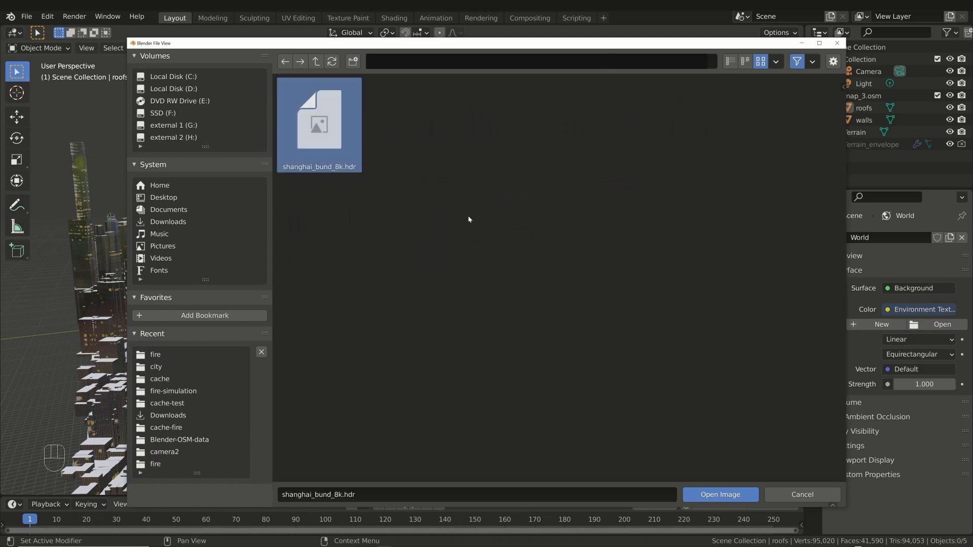
key("Return")
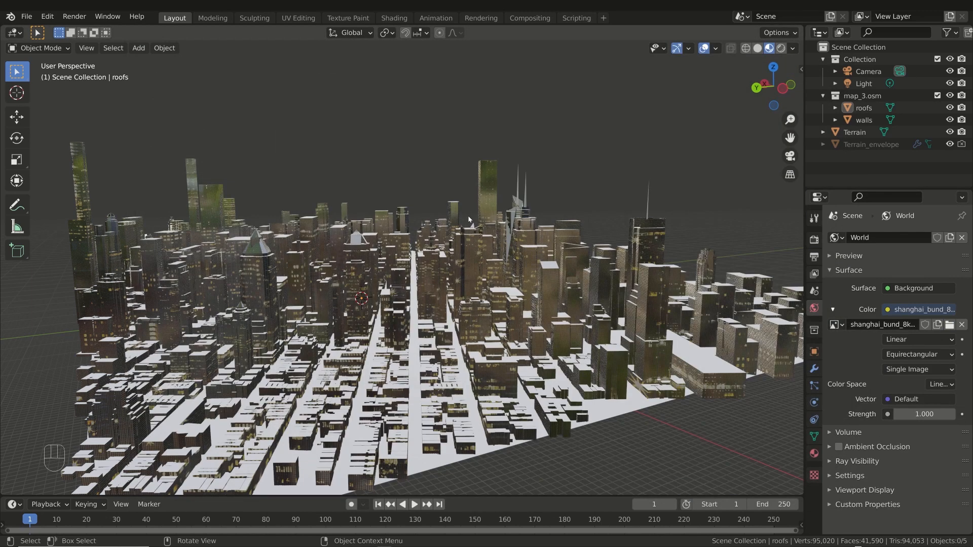
Preview the city against the HDR environment by enabling Scene World in the viewport shading and orbiting around it
left_click(793, 48)
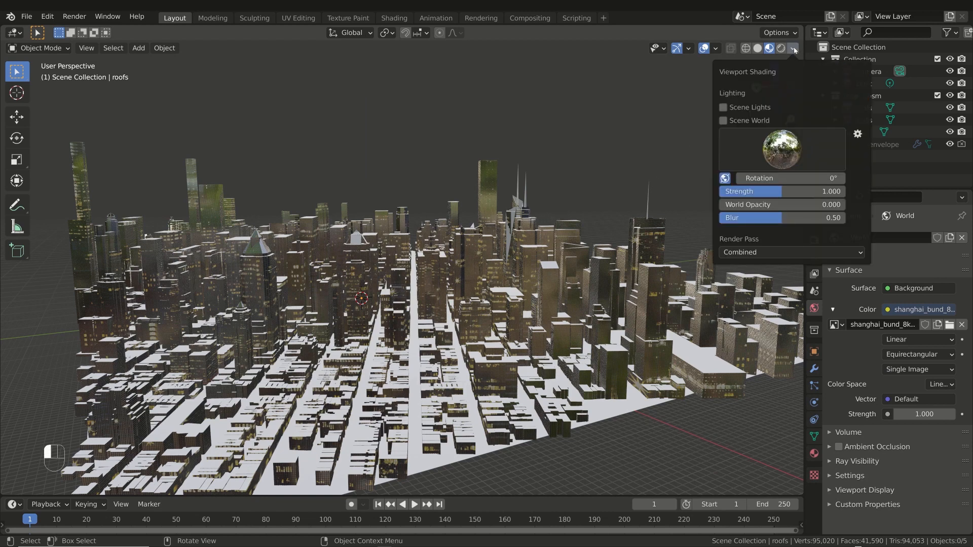
left_click(735, 123)
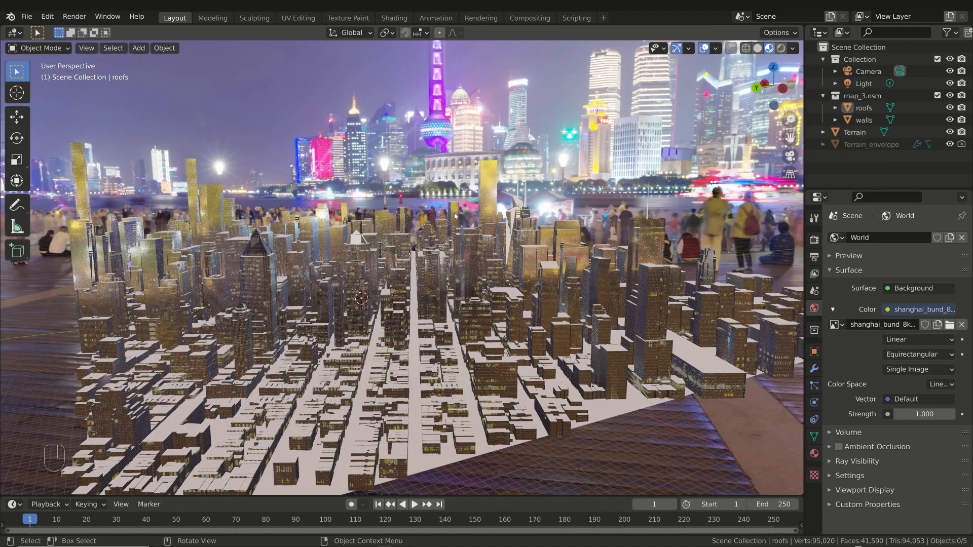
middle_click_drag(454, 216, 570, 216)
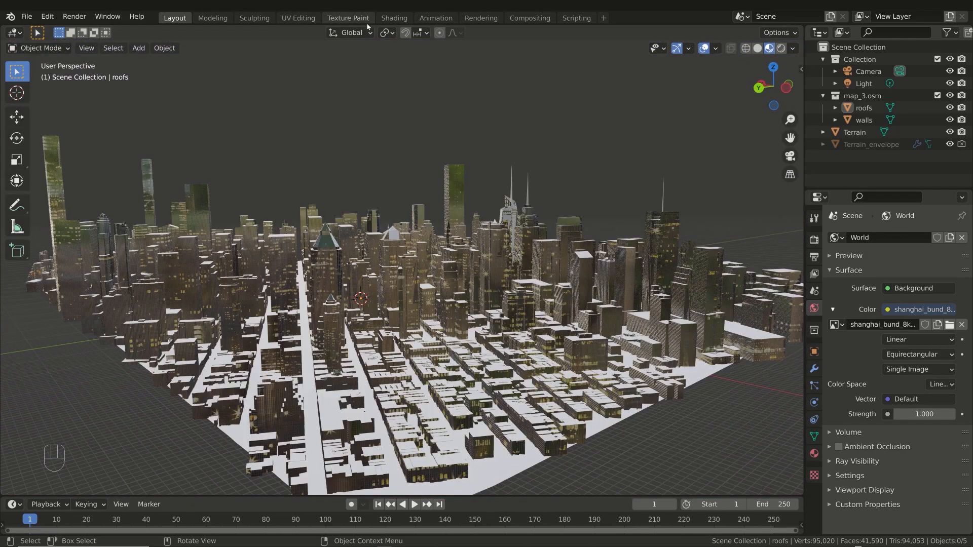
Switch to the Shading workspace, select the walls object and enlarge the node editor to show its whole Walls material
left_click(393, 19)
left_click(418, 159)
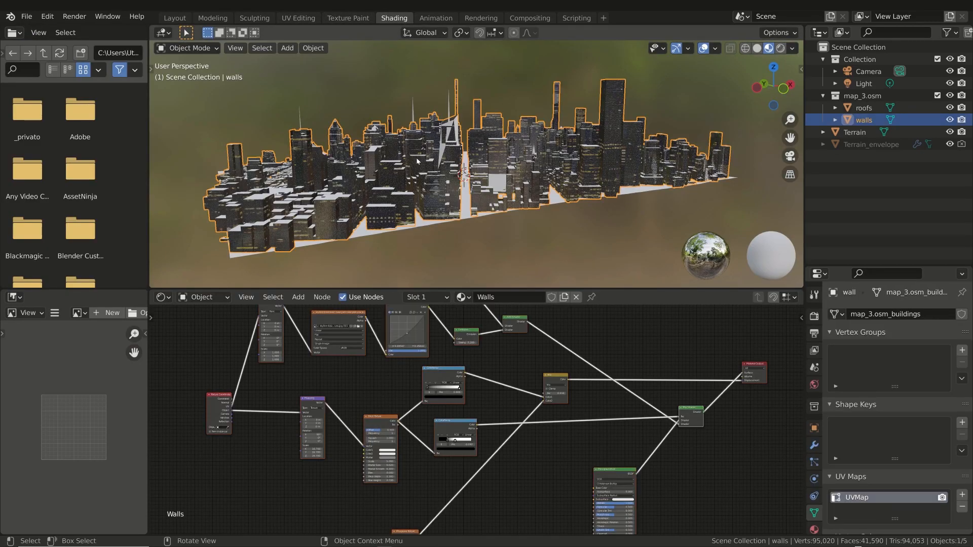
left_click_drag(597, 289, 598, 155)
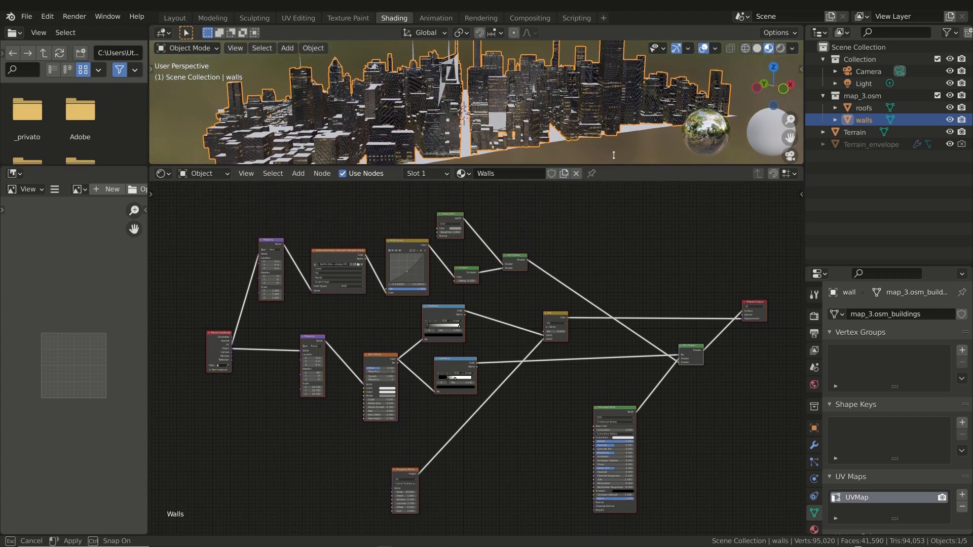
key("Home")
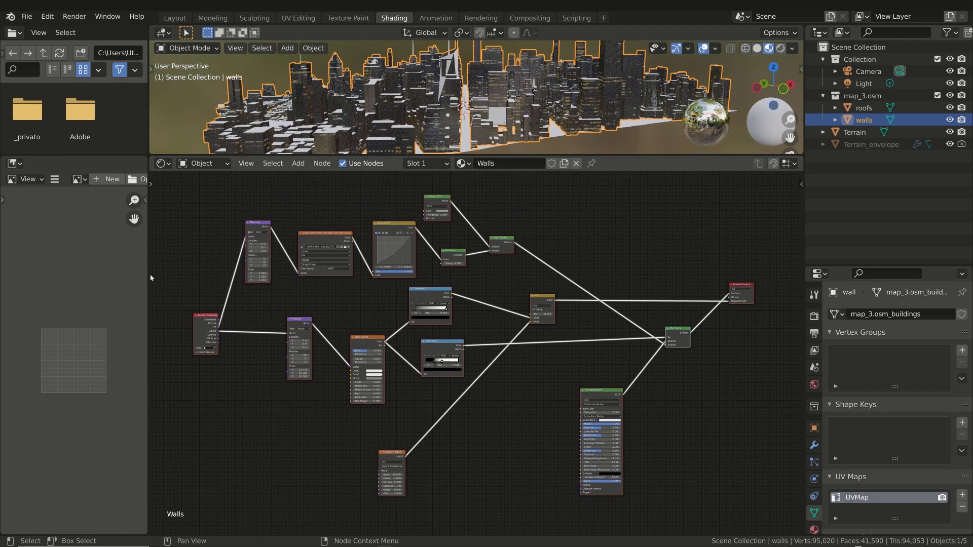
Join the image editor area into the node editor and the file browser area into the 3D viewport, then heighten the viewport
right_click(150, 278)
left_click(140, 303)
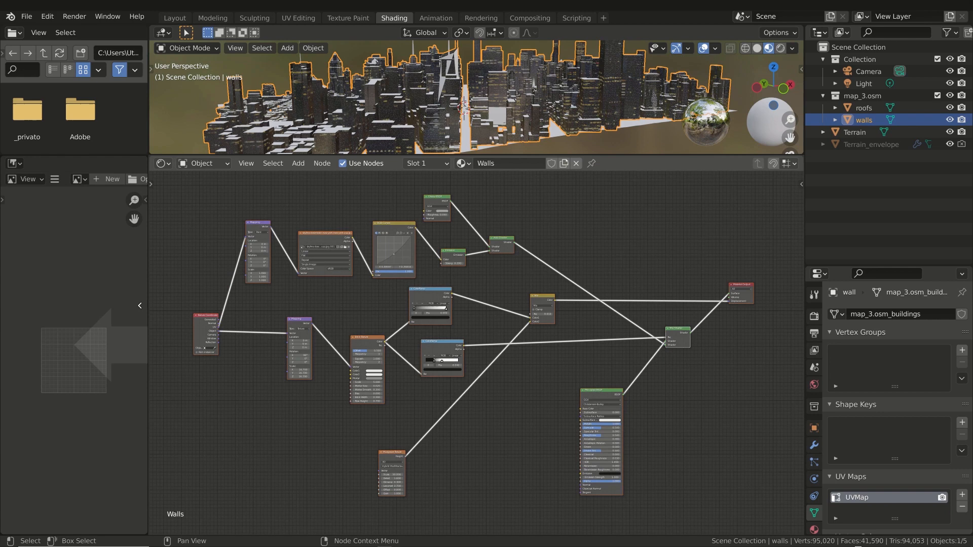
left_click(114, 330)
right_click(149, 117)
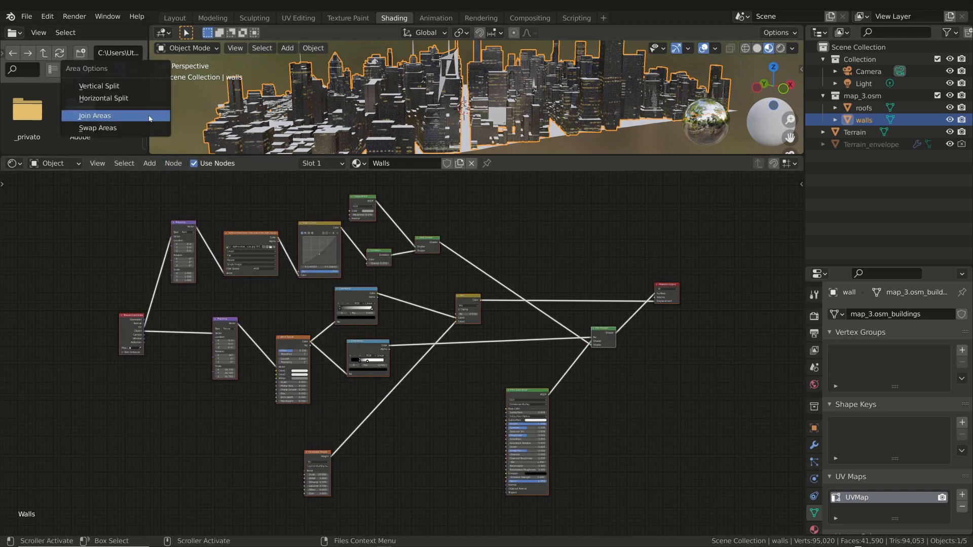
left_click(146, 116)
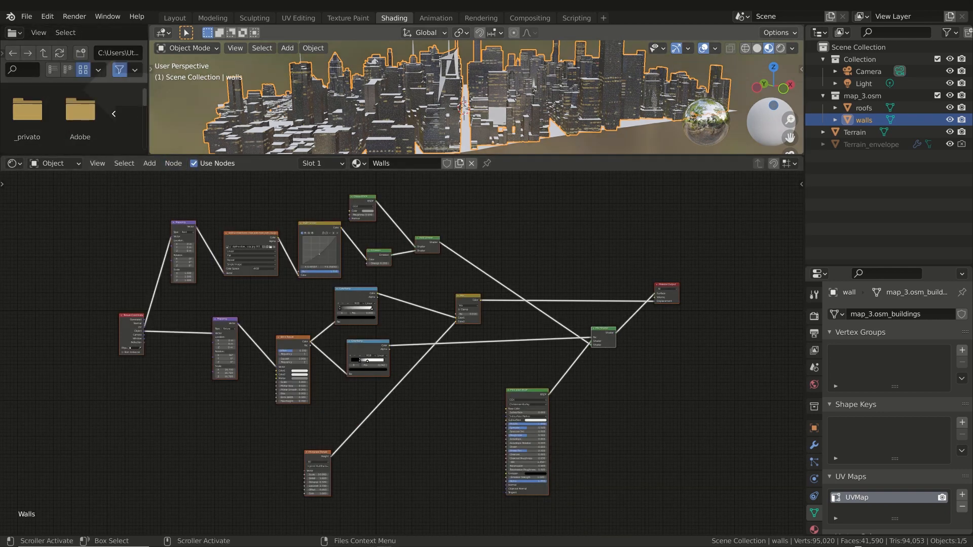
left_click(114, 114)
left_click_drag(484, 156, 484, 220)
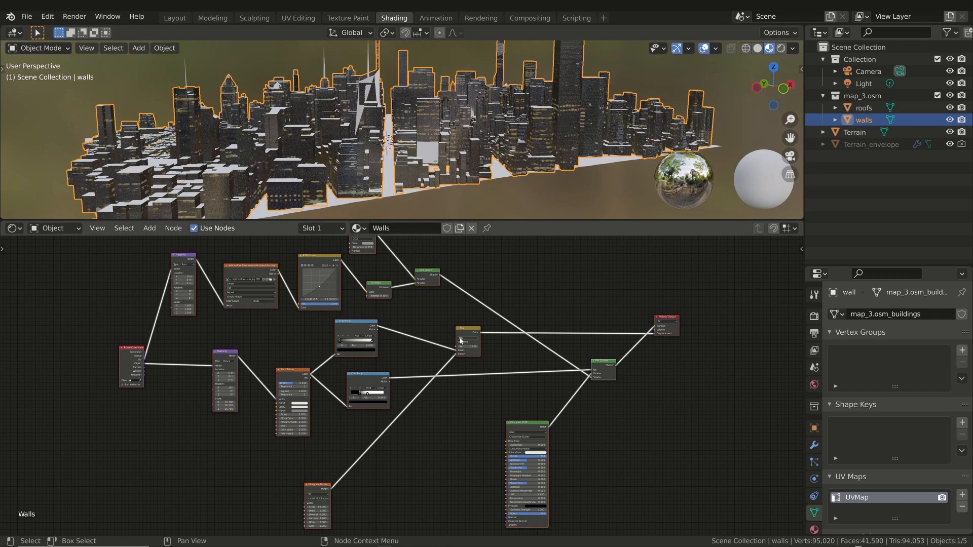
Examine the Walls material's upper branch, from the skyline photo texture and RGB Curves to the Emission, Glossy BSDF and Add Shader nodes
middle_click_drag(460, 341, 497, 355)
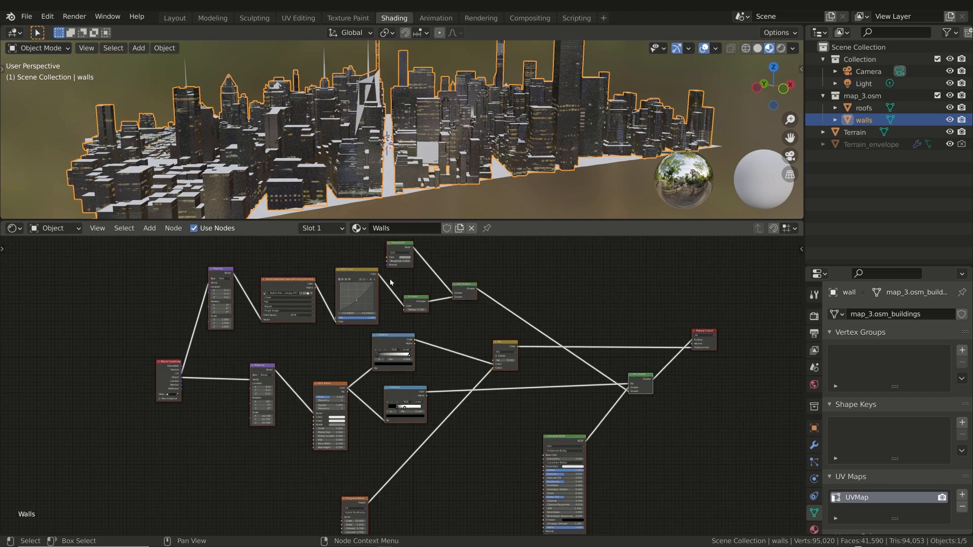
scroll(390, 282, "up", 4)
middle_click_drag(292, 256, 309, 297)
scroll(310, 298, "up", 1)
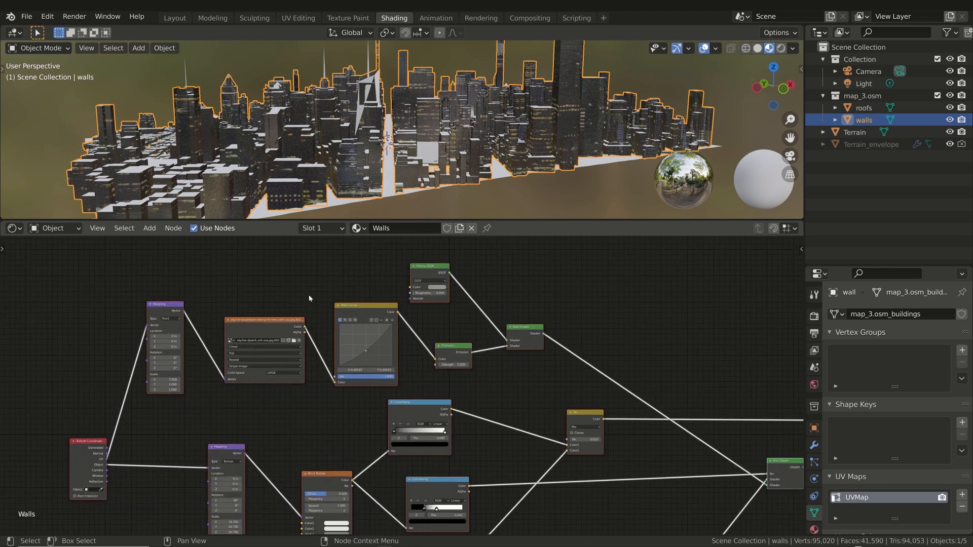
scroll(309, 298, "up", 2)
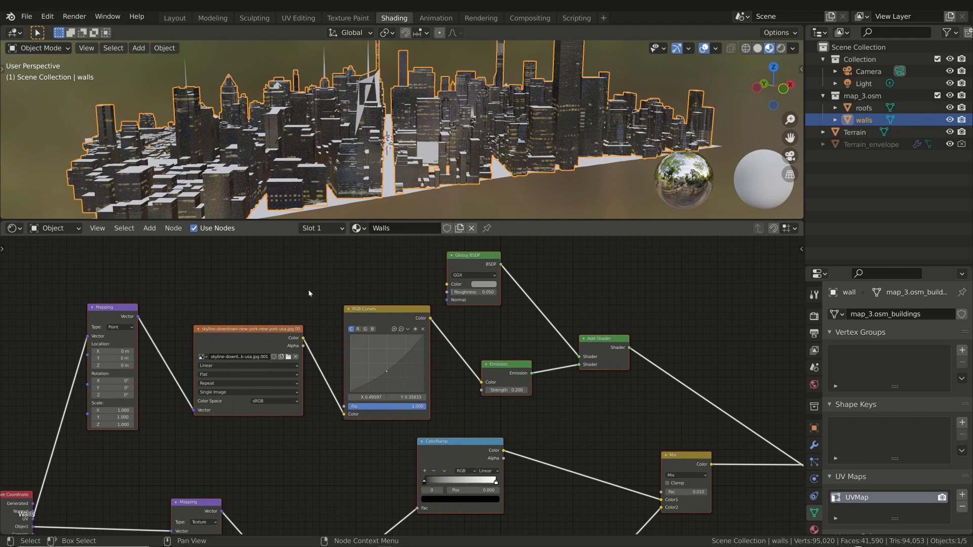
left_click(310, 293)
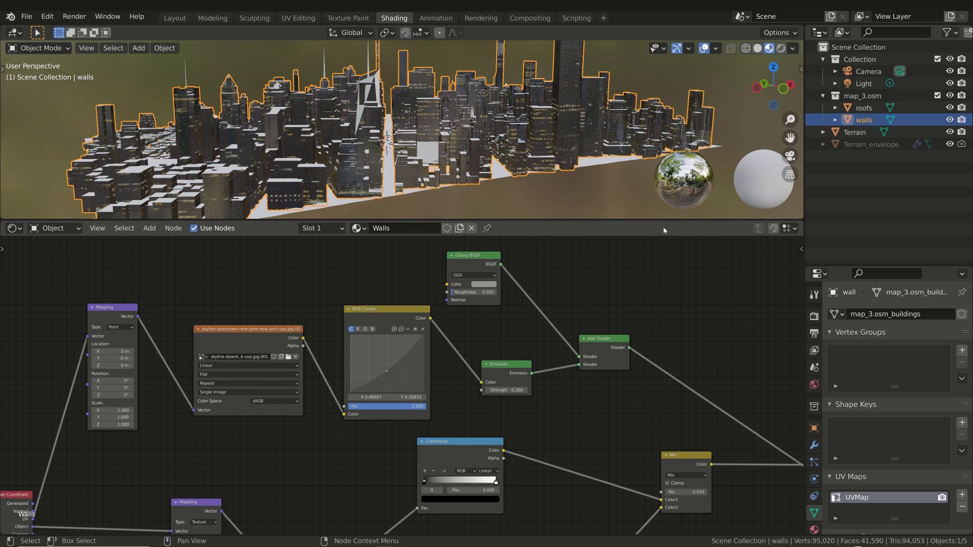
Enlarge the 3D viewport, show the city in Rendered shading and view it obliquely from above
left_click_drag(664, 222, 664, 303)
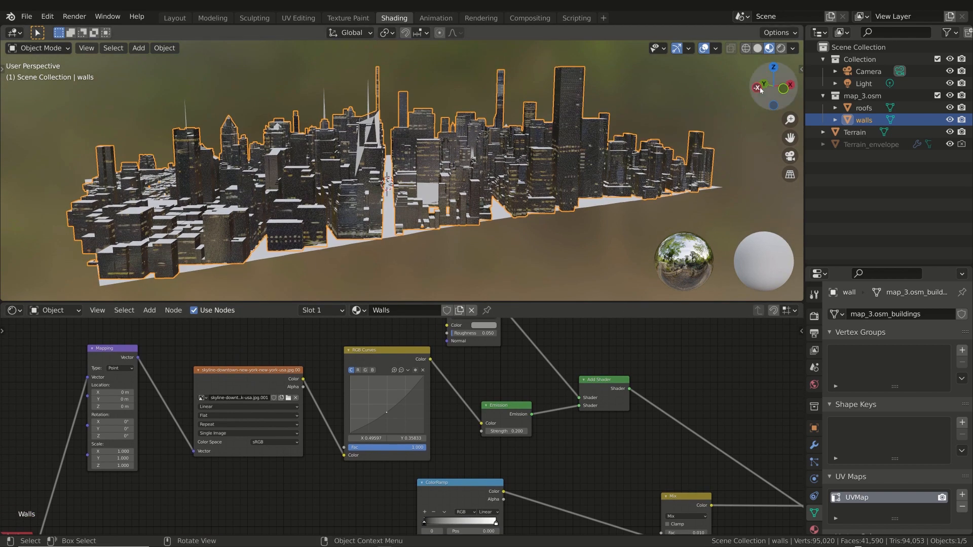
left_click(781, 47)
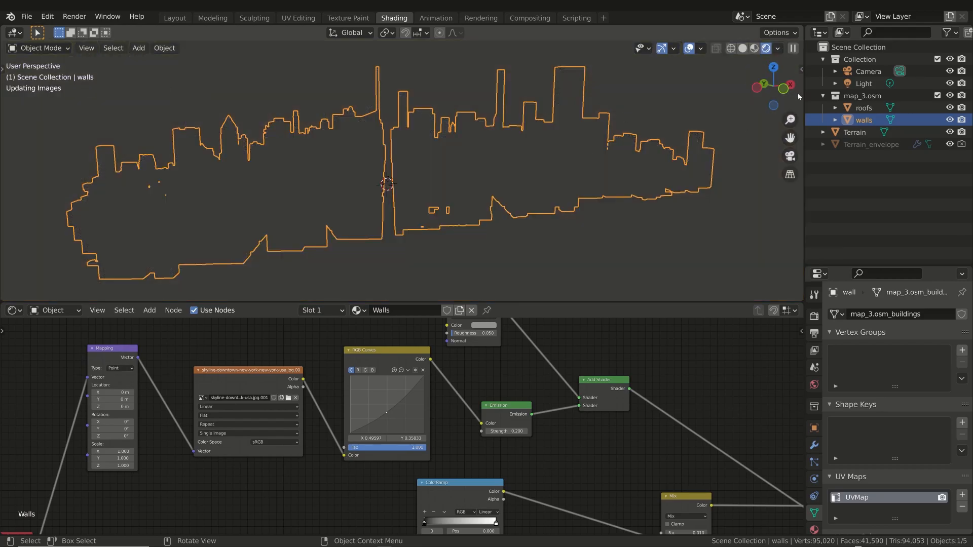
middle_click_drag(483, 66, 425, 250)
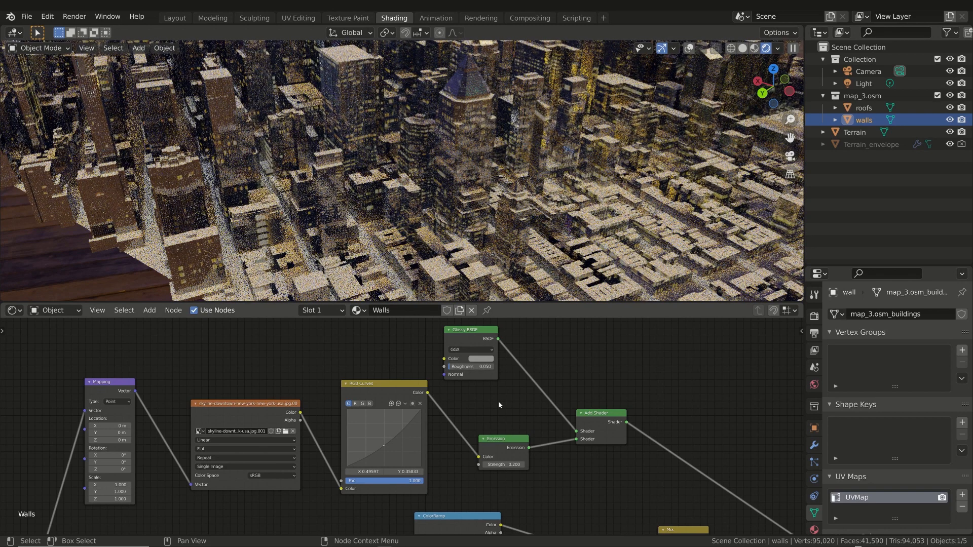
Preview the Brick Texture node's output on the walls and inspect its grid pattern on a building close up
scroll(434, 435, "down", 1)
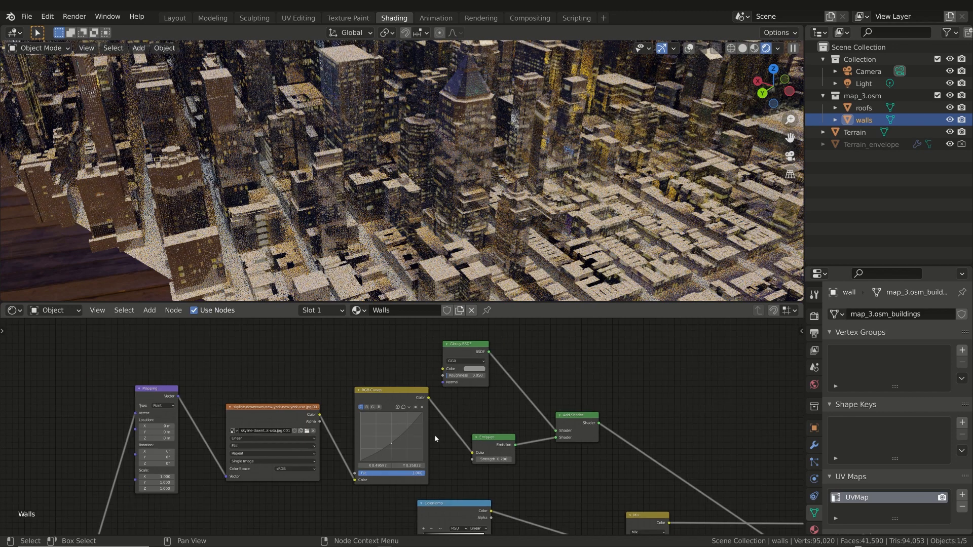
middle_click_drag(435, 437, 449, 369)
middle_click_drag(355, 442, 381, 373)
middle_click_drag(373, 408, 400, 357)
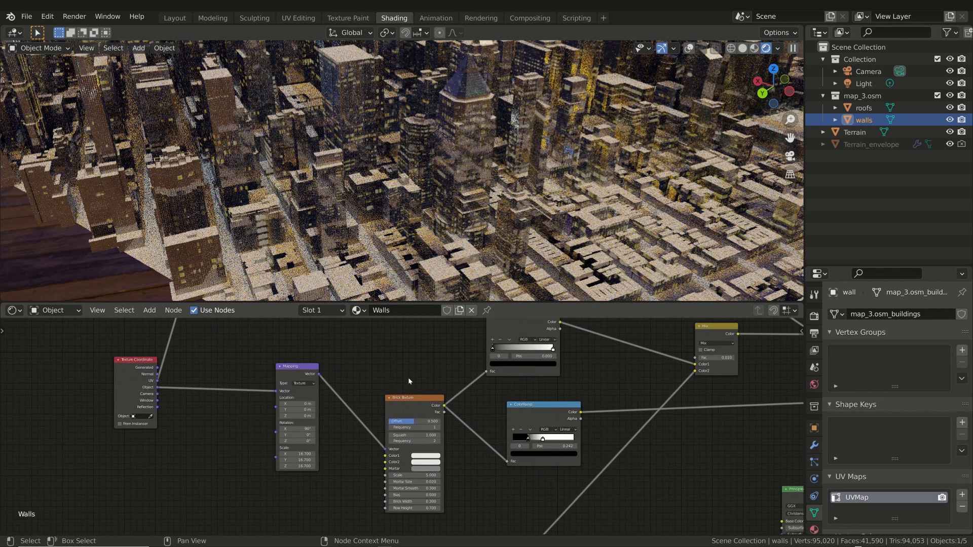
middle_click_drag(465, 452, 439, 462)
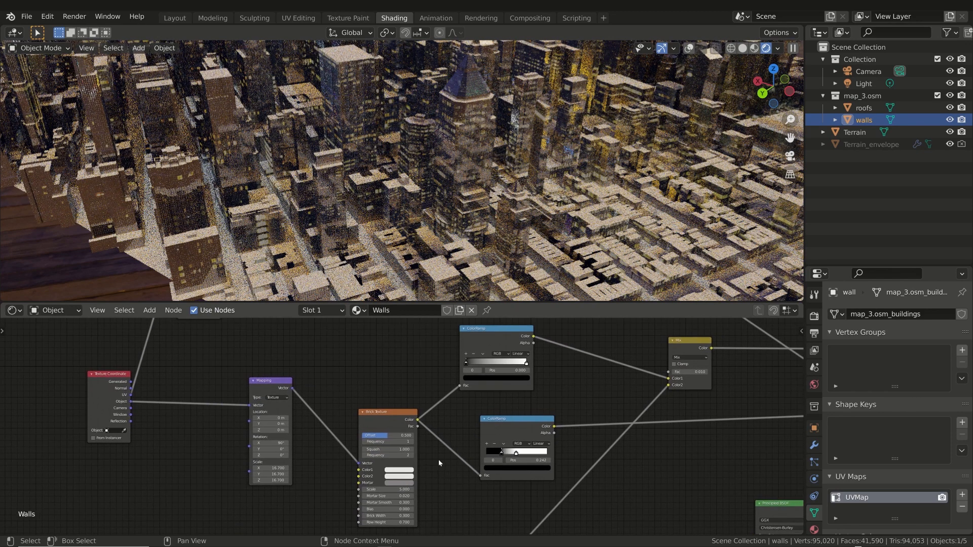
left_click(387, 423, "ctrl+shift")
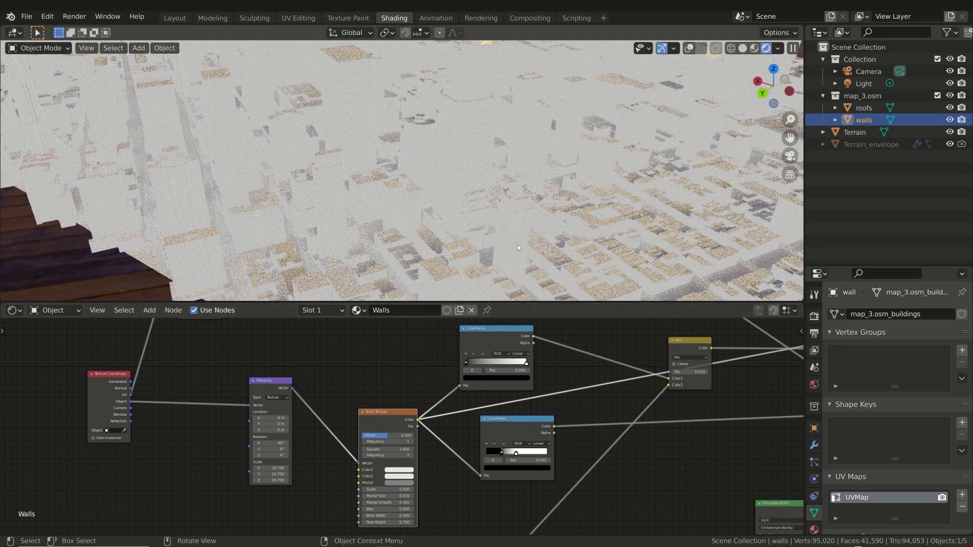
scroll(444, 152, "up", 7)
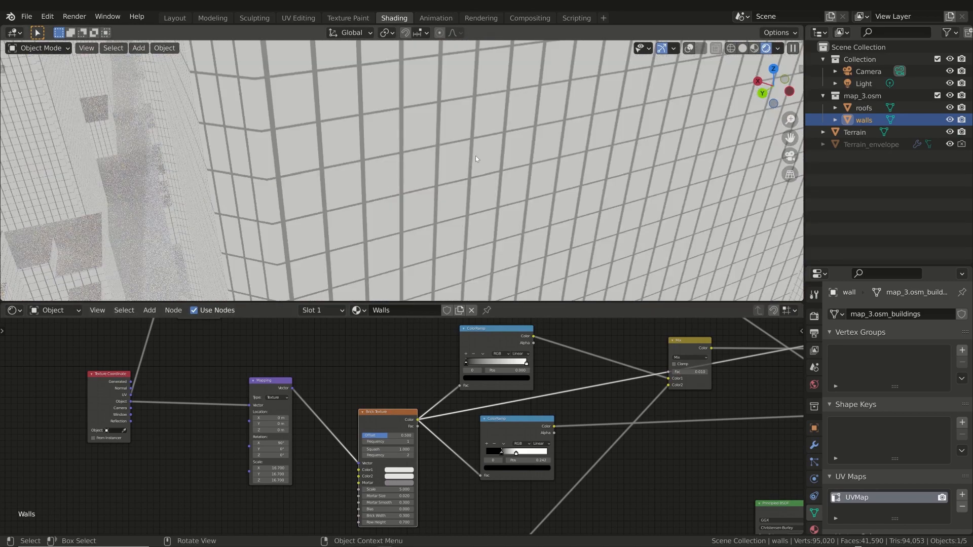
scroll(477, 158, "down", 4)
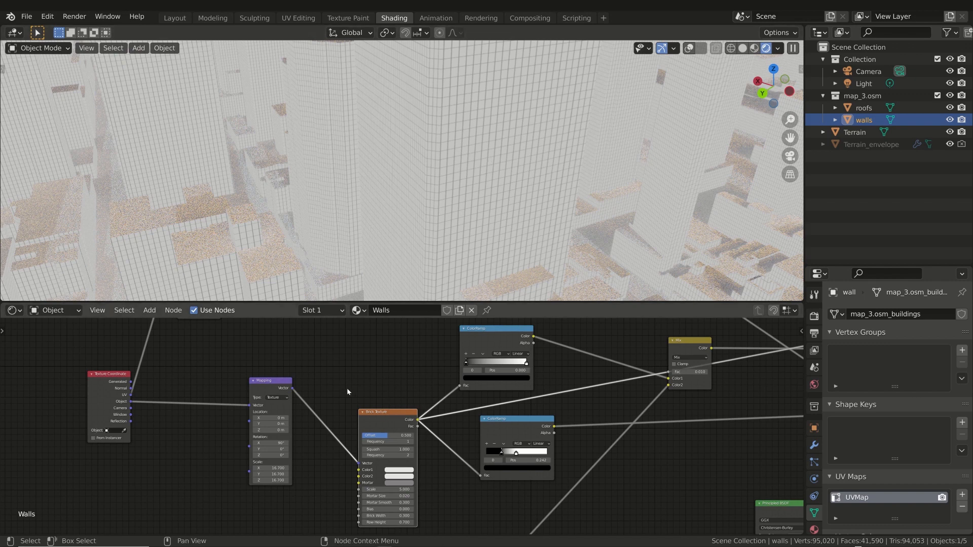
Preview the Principled BSDF node alone on the building walls, then show the surrounding node tree
middle_click_drag(646, 458, 456, 402)
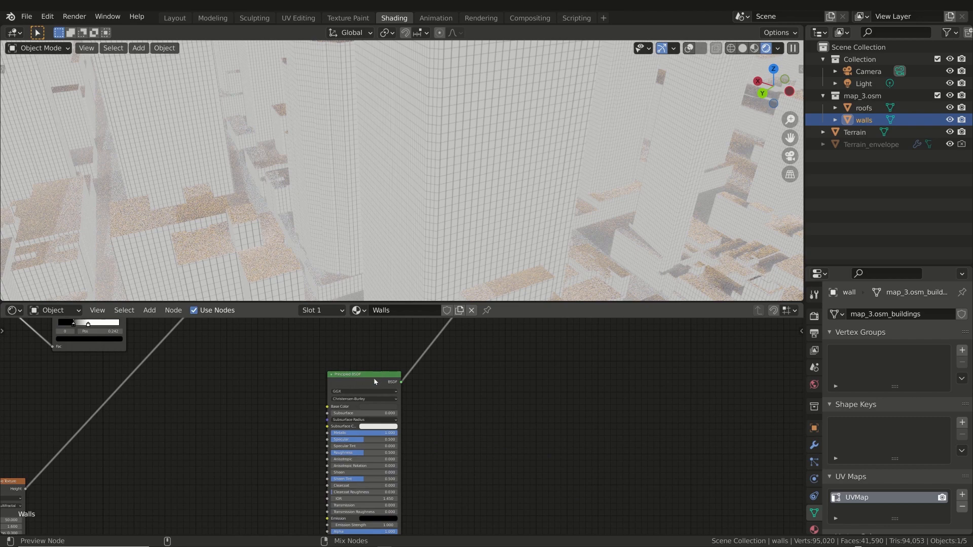
scroll(404, 437, "up", 2)
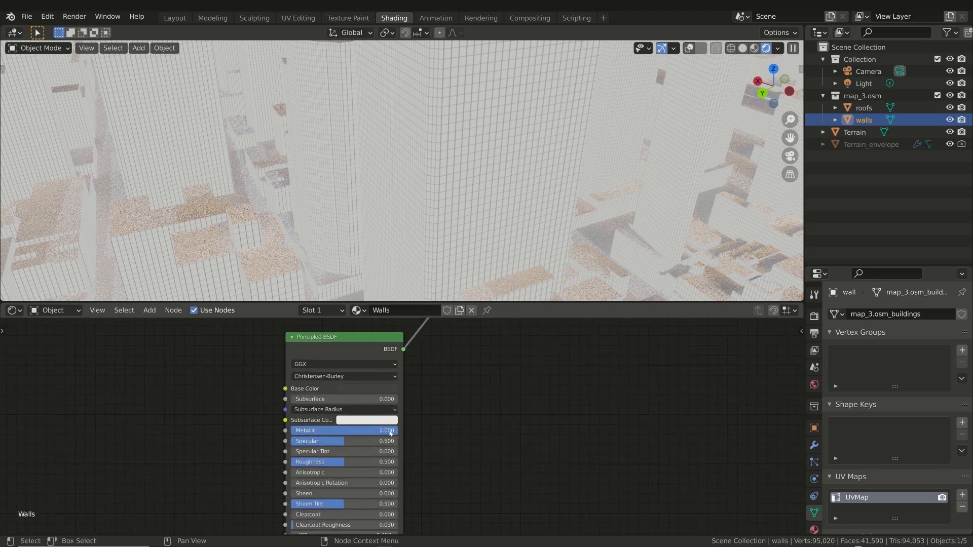
left_click(357, 339, "ctrl+shift")
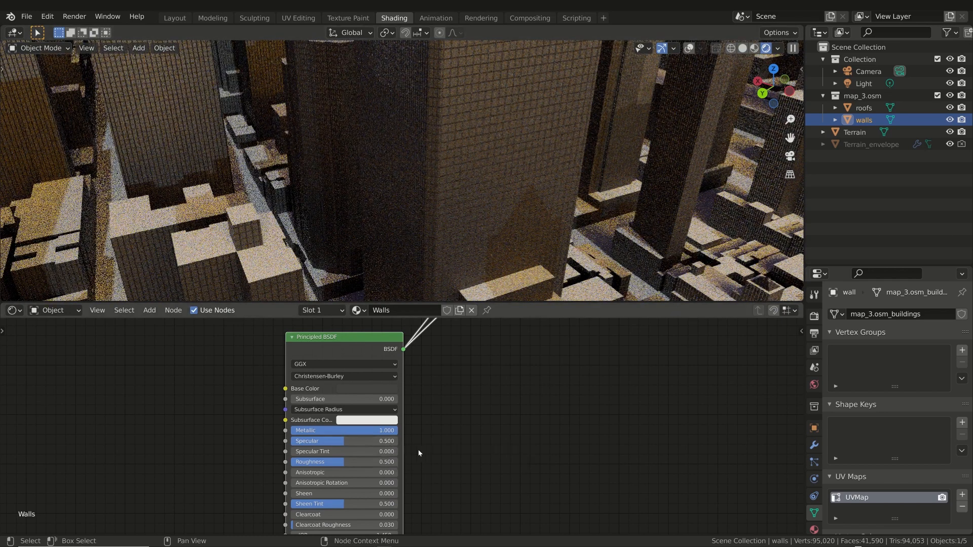
key("Home")
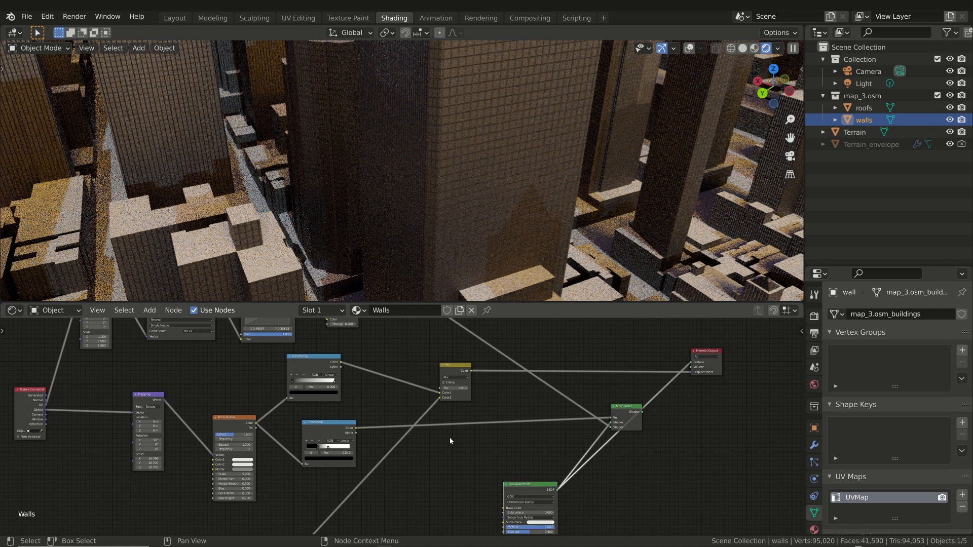
Reconnect the Mix Shader output to the Walls material's Material Output and show the combined wall material
middle_click_drag(449, 437, 369, 452)
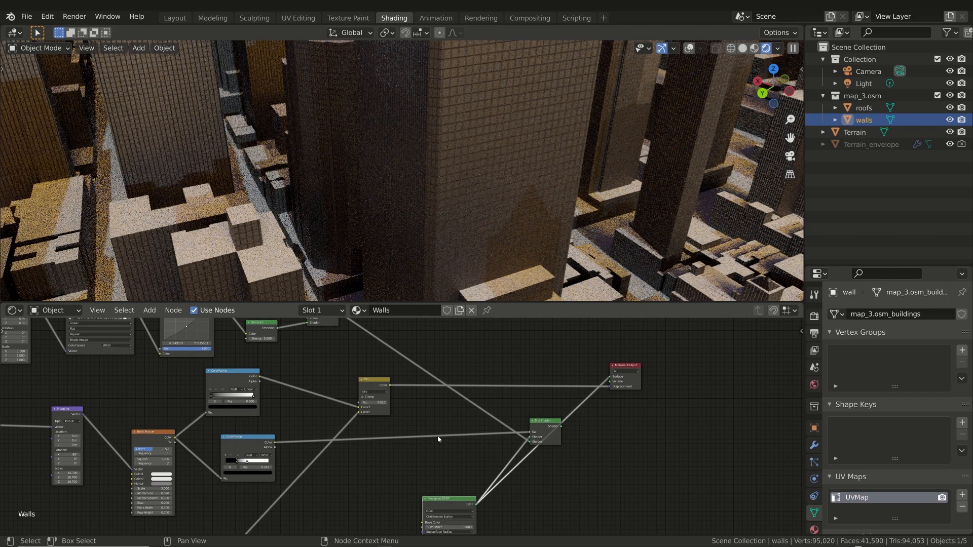
left_click(547, 423, "ctrl+shift")
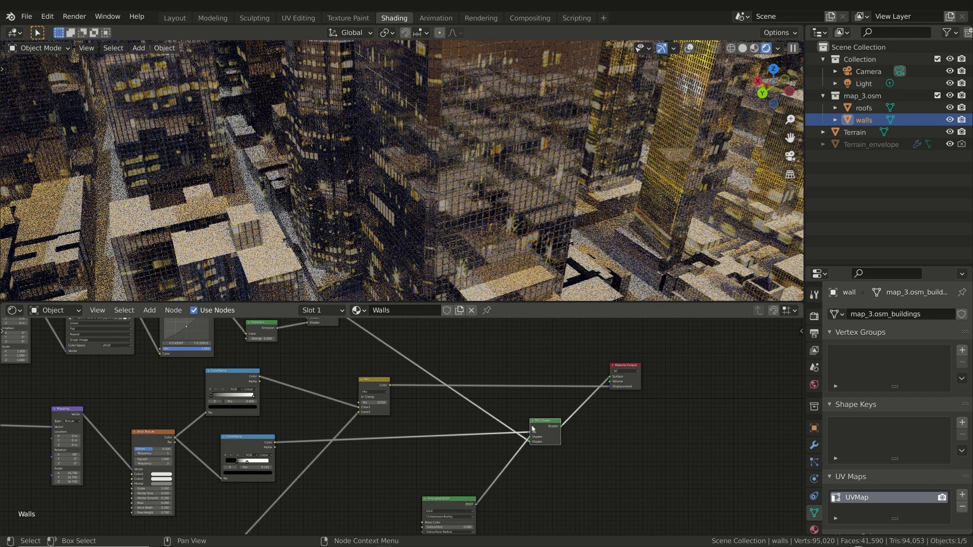
scroll(318, 390, "down", 3)
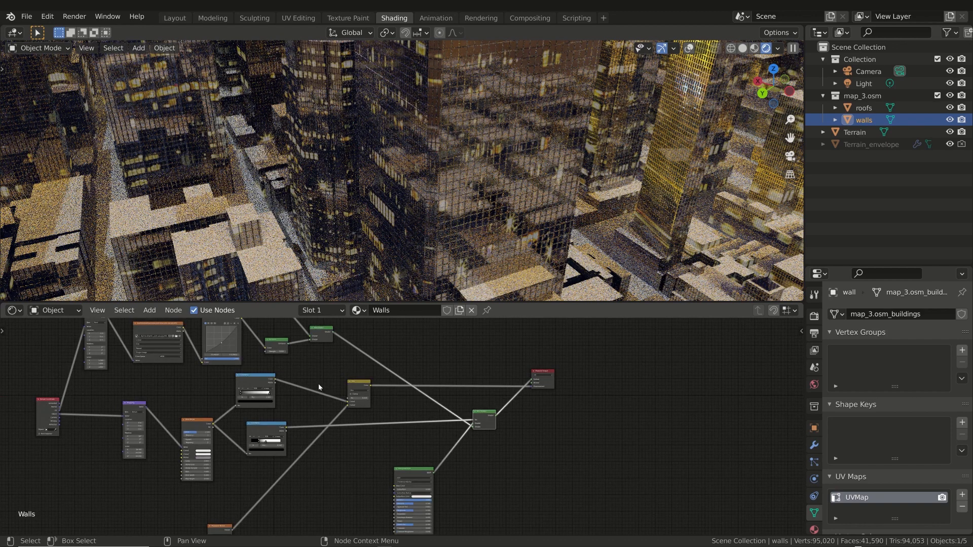
middle_click_drag(312, 379, 431, 394)
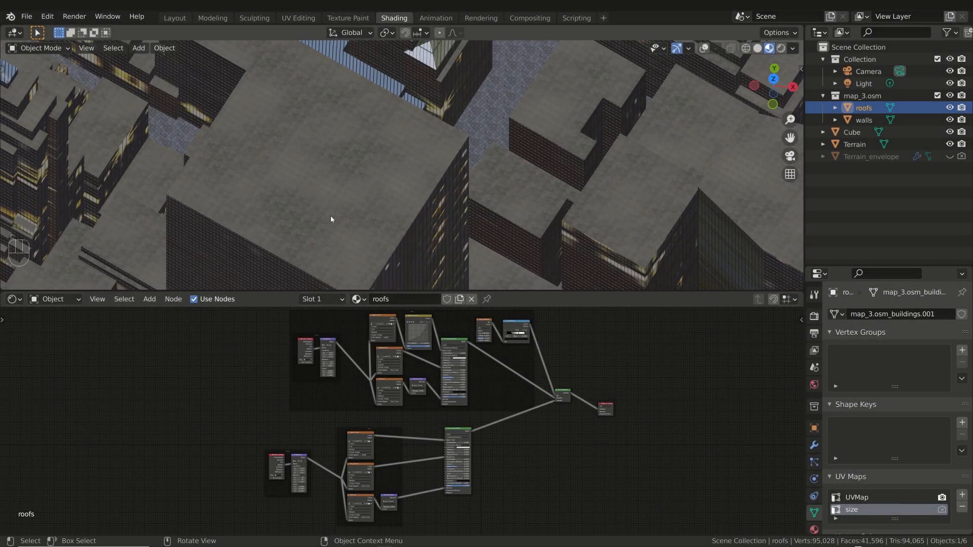
Examine the roofs material's two concrete texture branches, their object-coordinate mapping and Principled BSDF nodes
middle_click_drag(297, 165, 218, 153, "shift")
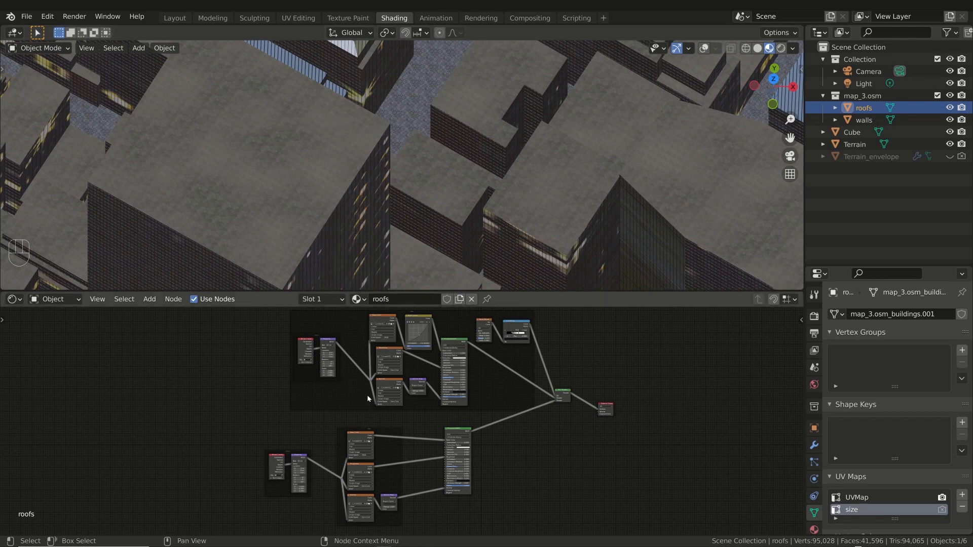
scroll(274, 472, "up", 6)
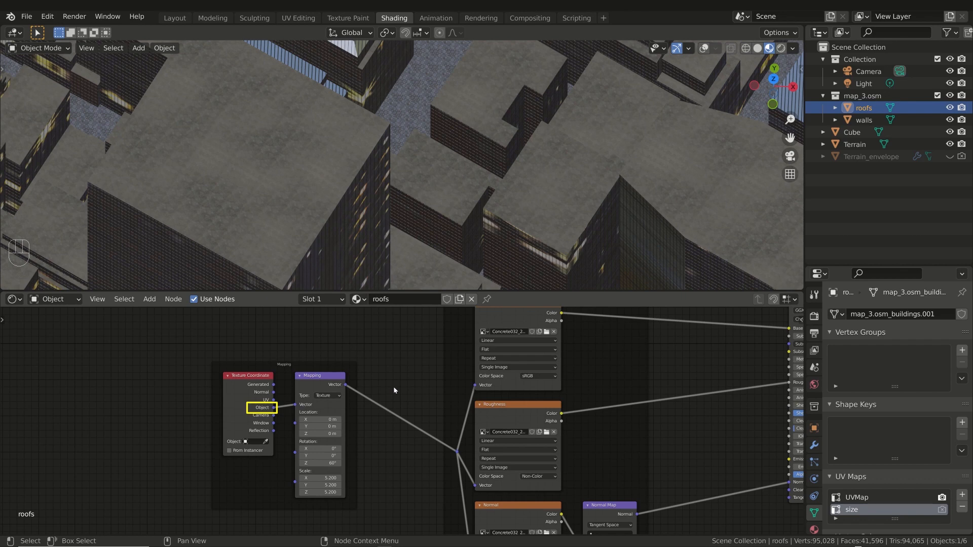
scroll(527, 406, "down", 2)
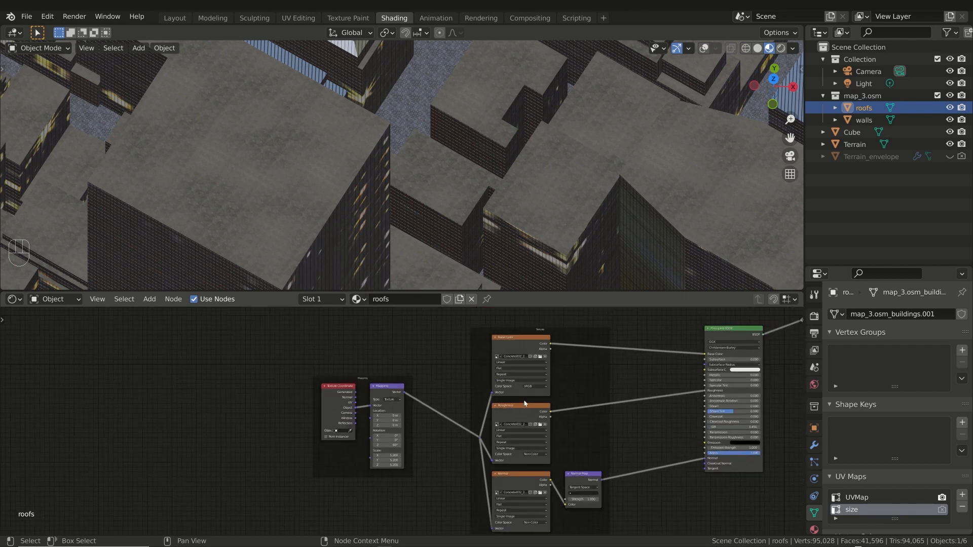
scroll(554, 393, "down", 4)
middle_click_drag(463, 463, 450, 479)
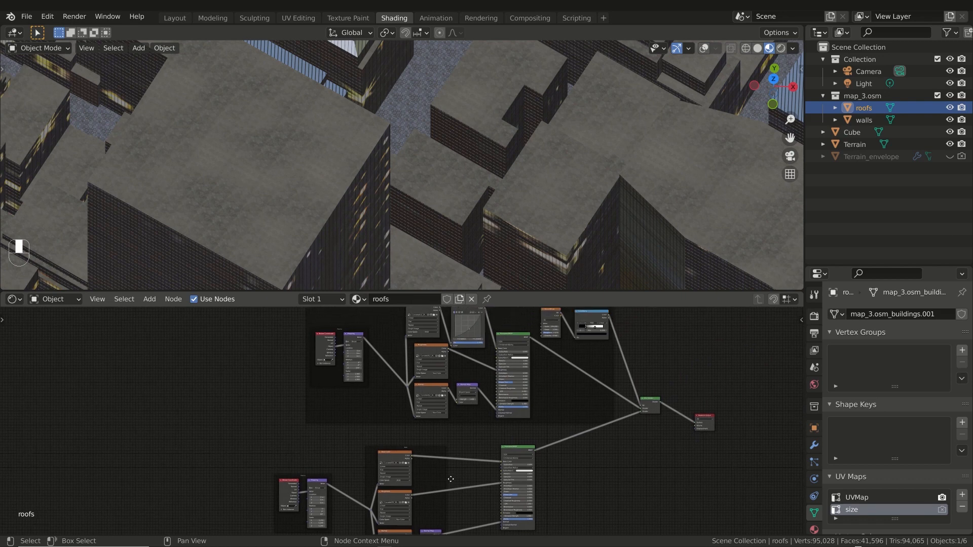
scroll(462, 458, "down", 2)
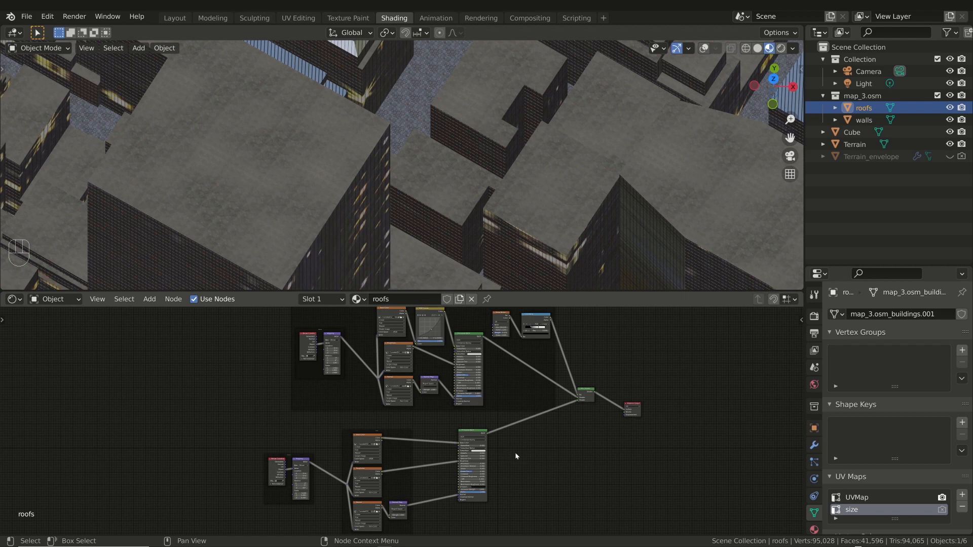
Preview the lower Principled BSDF node alone on the roofs and inspect it close up, followed by the upper one
left_click(474, 432, "ctrl+shift")
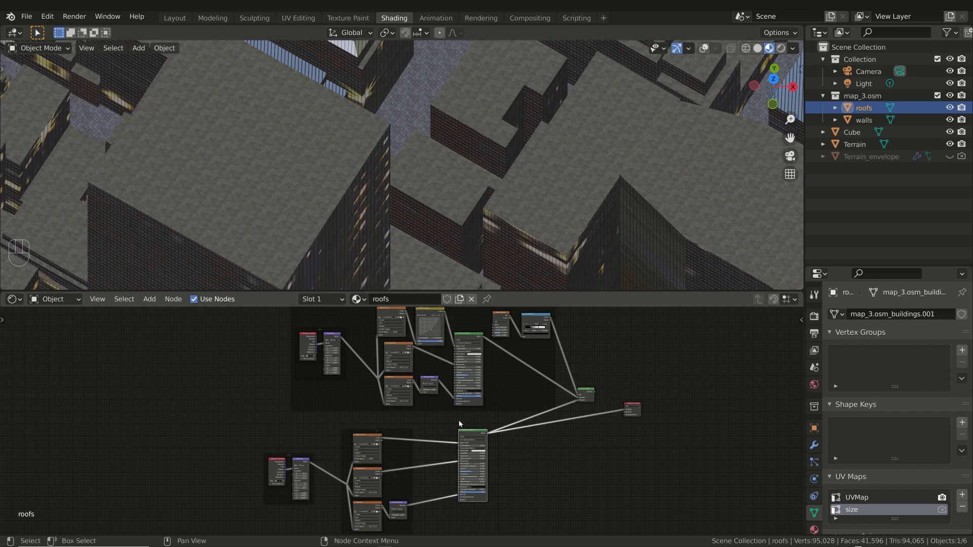
scroll(237, 182, "up", 3)
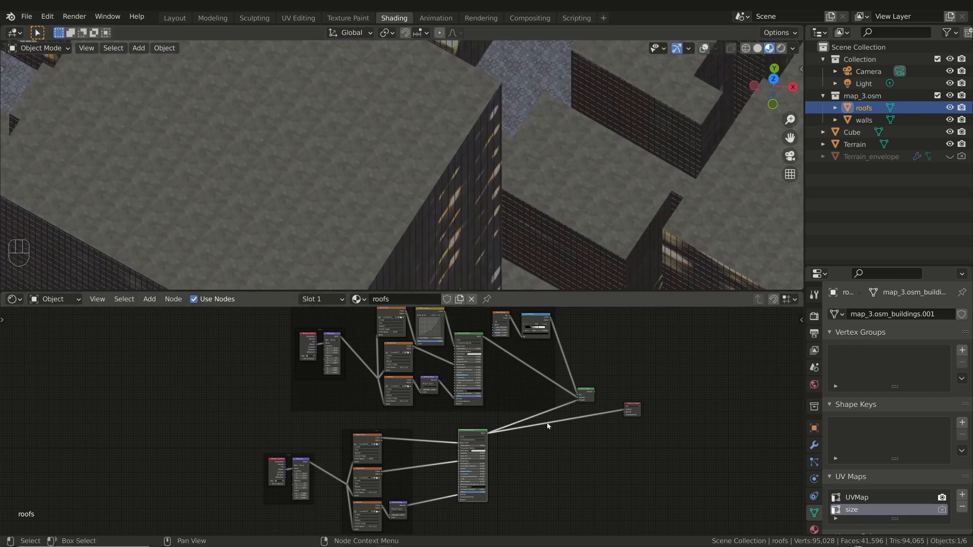
left_click(470, 336, "ctrl+shift")
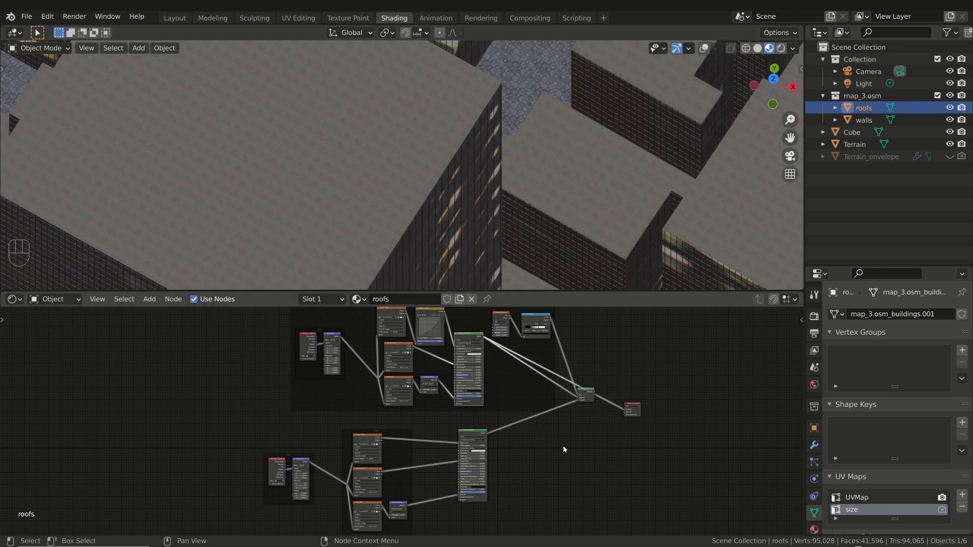
Preview the ColorRamp output of the Noise Texture on the roofs and trace its link to the Mix Shader
middle_click_drag(573, 436, 547, 476)
scroll(506, 349, "up", 5)
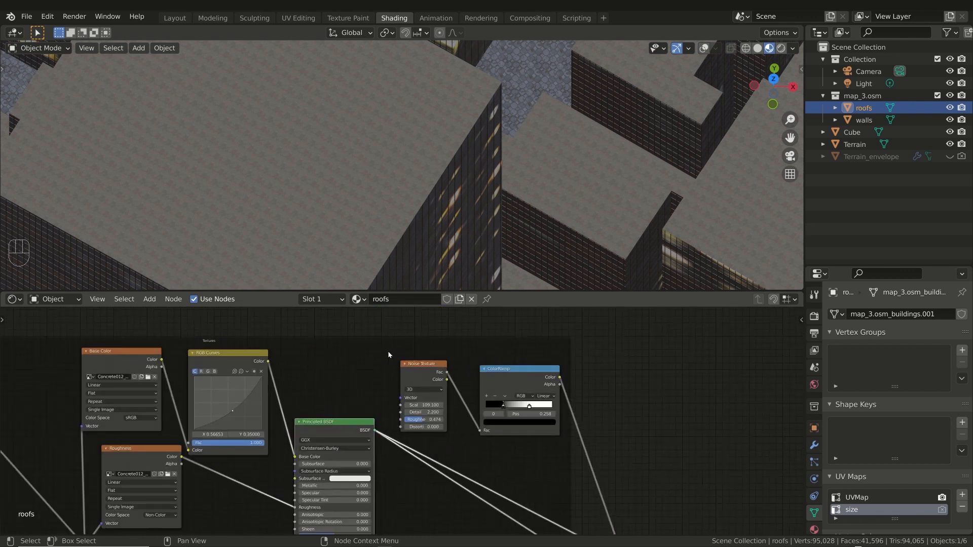
left_click(503, 374, "ctrl+shift")
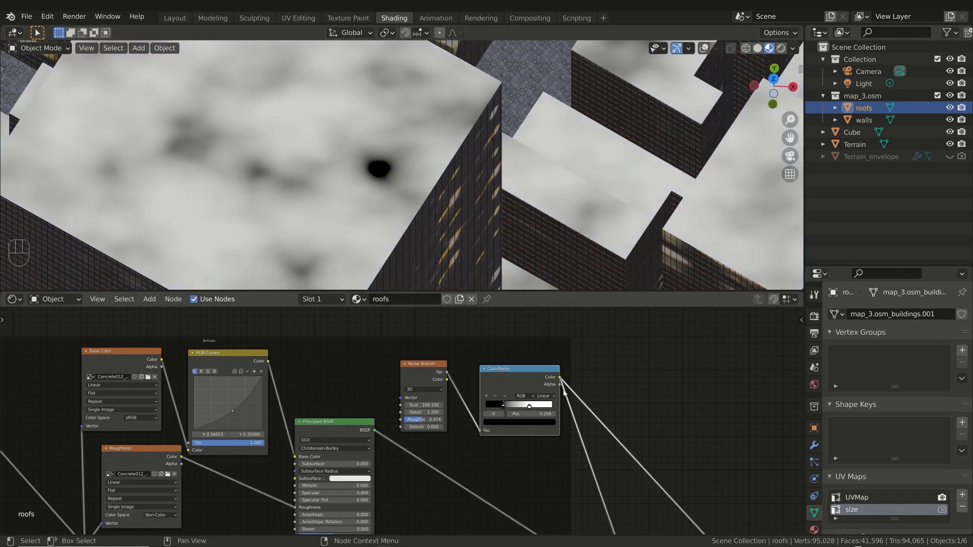
scroll(562, 390, "down", 3)
middle_click_drag(587, 414, 508, 346)
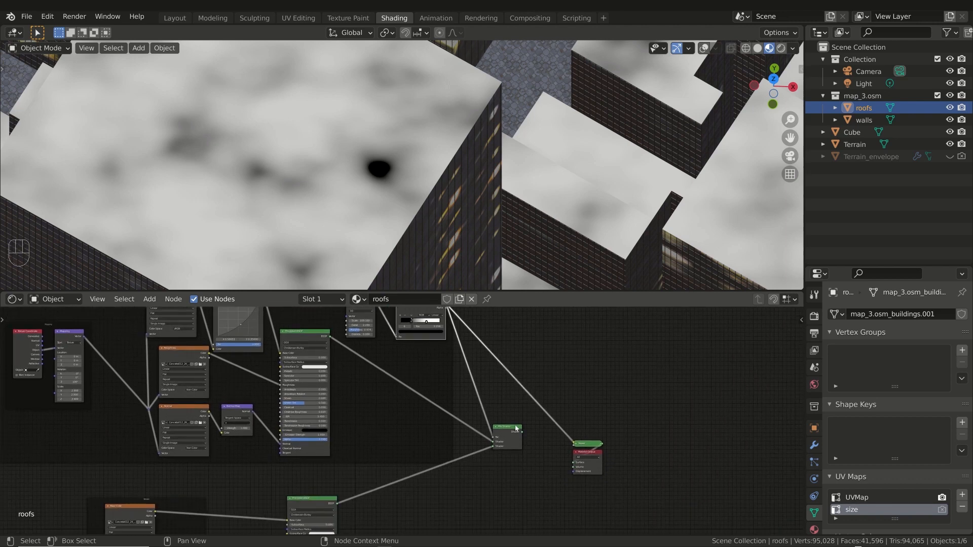
Reconnect the Mix Shader to the roofs material's Material Output and view the blended concrete roofs
scroll(517, 433, "up", 3)
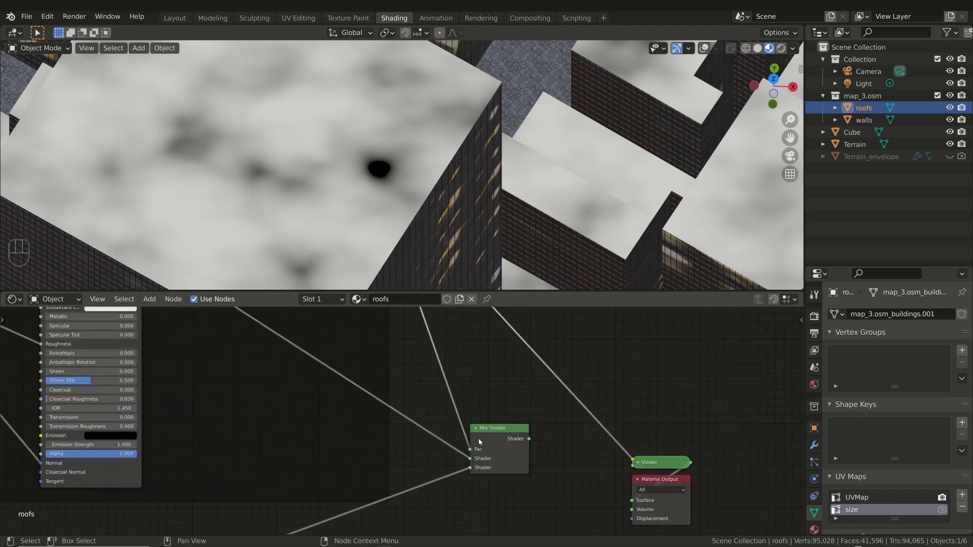
left_click(499, 436, "ctrl+shift")
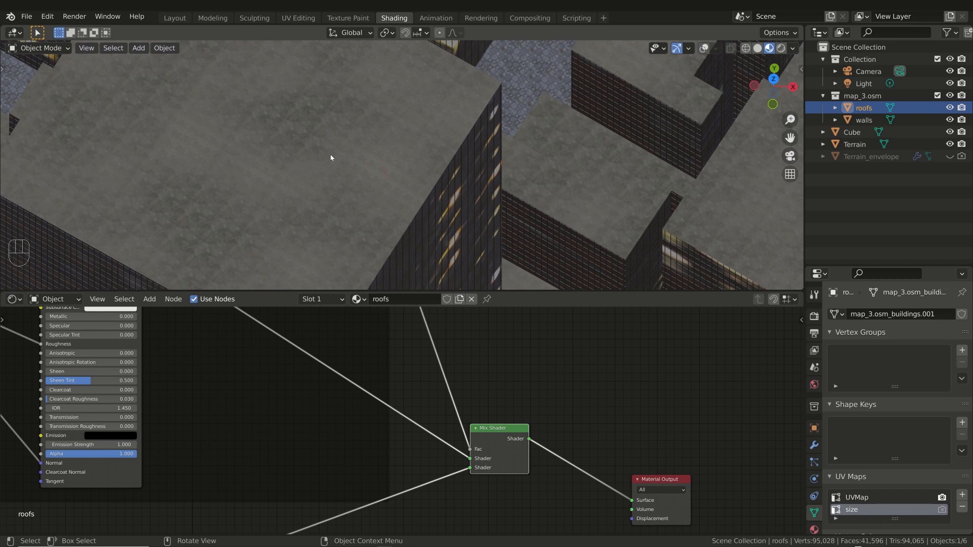
scroll(331, 158, "down", 5)
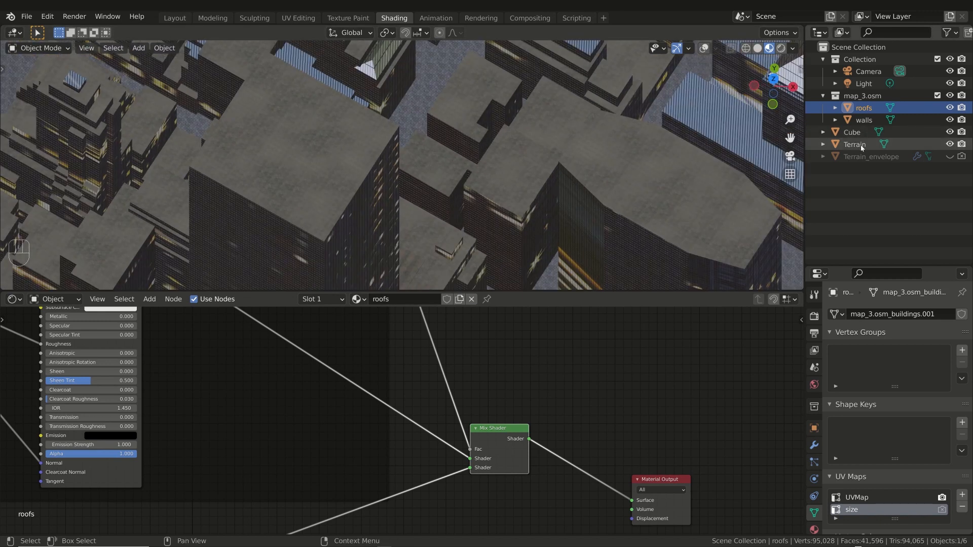
Select the Terrain object and examine its paving-stone ground and the terrain material's mapping, texture and Principled BSDF nodes
left_click(862, 147)
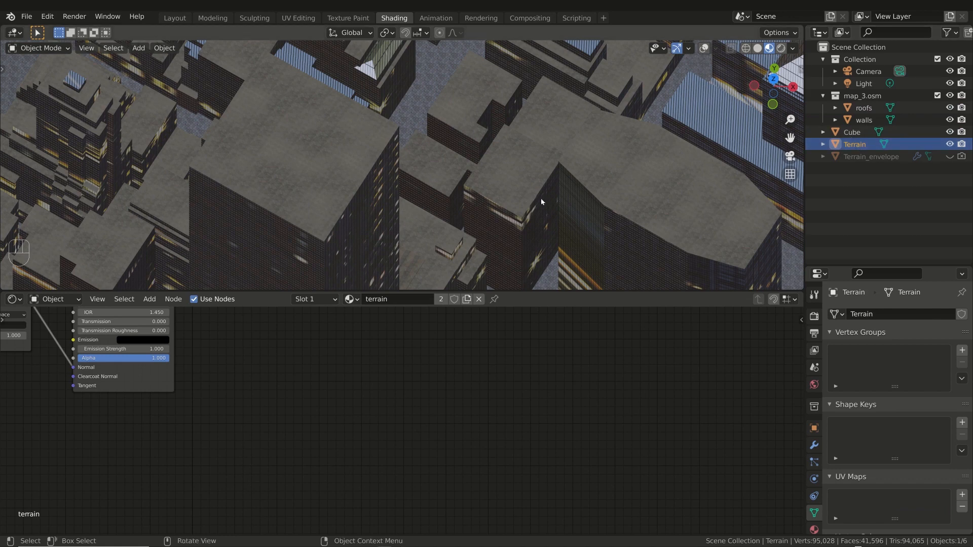
middle_click_drag(547, 220, 519, 100, "shift")
middle_click_drag(512, 214, 513, 143, "shift")
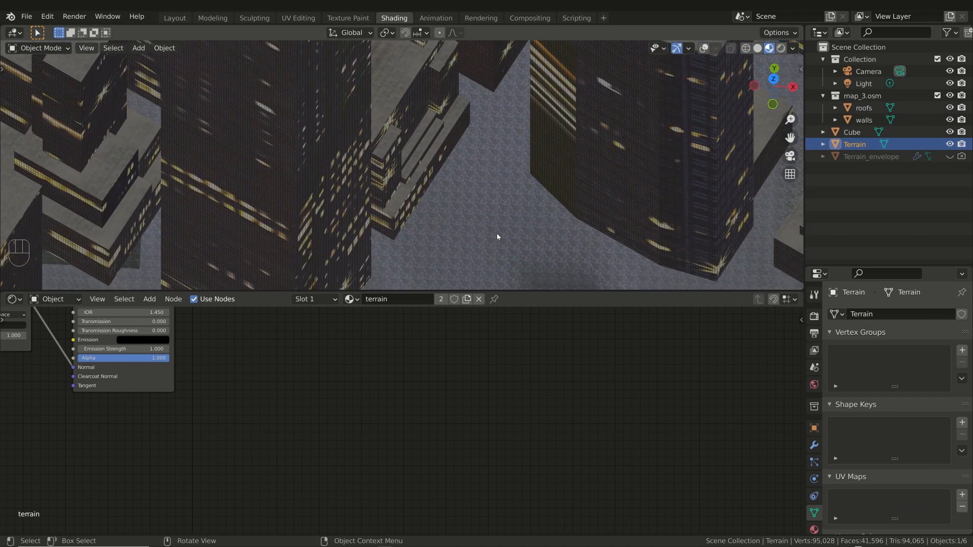
middle_click_drag(497, 235, 494, 214)
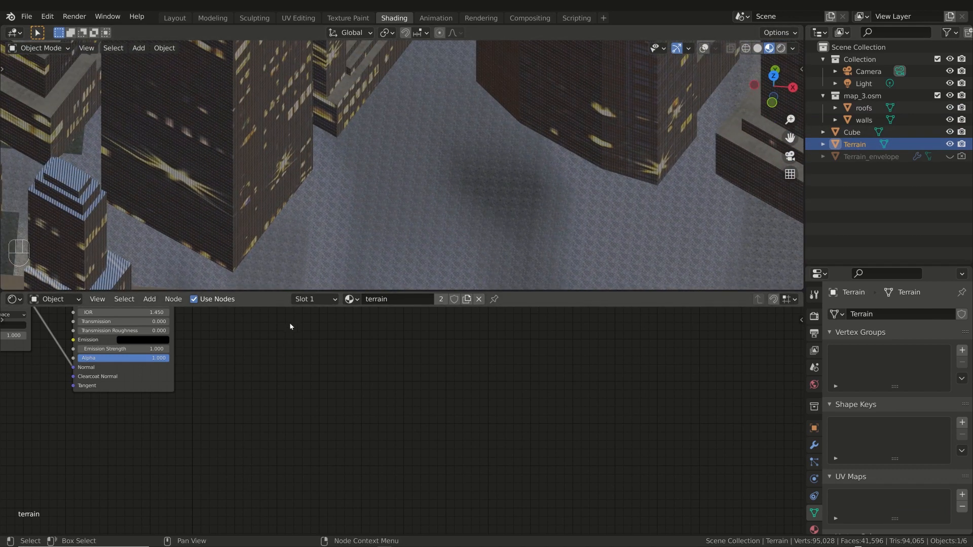
middle_click_drag(290, 322, 523, 439)
scroll(524, 440, "down", 5)
middle_click_drag(556, 370, 601, 434)
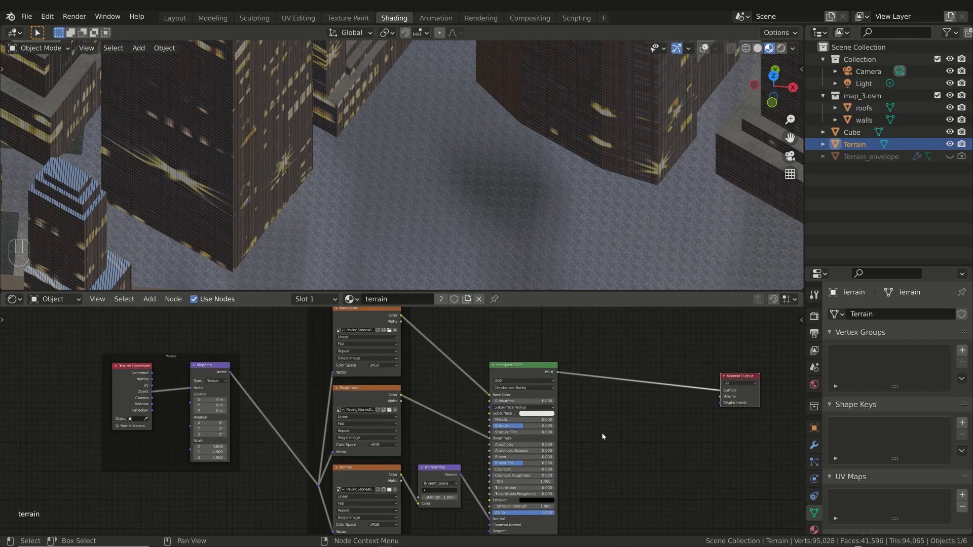
scroll(601, 434, "down", 3)
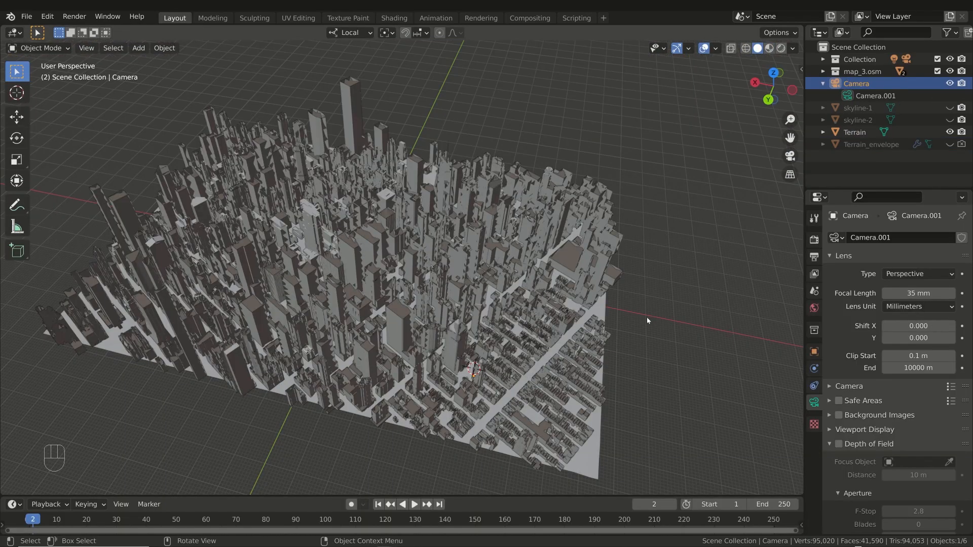
Locate the selected camera among the buildings, look through it and enlarge the camera frame in the viewport
middle_click_drag(647, 320, 514, 372)
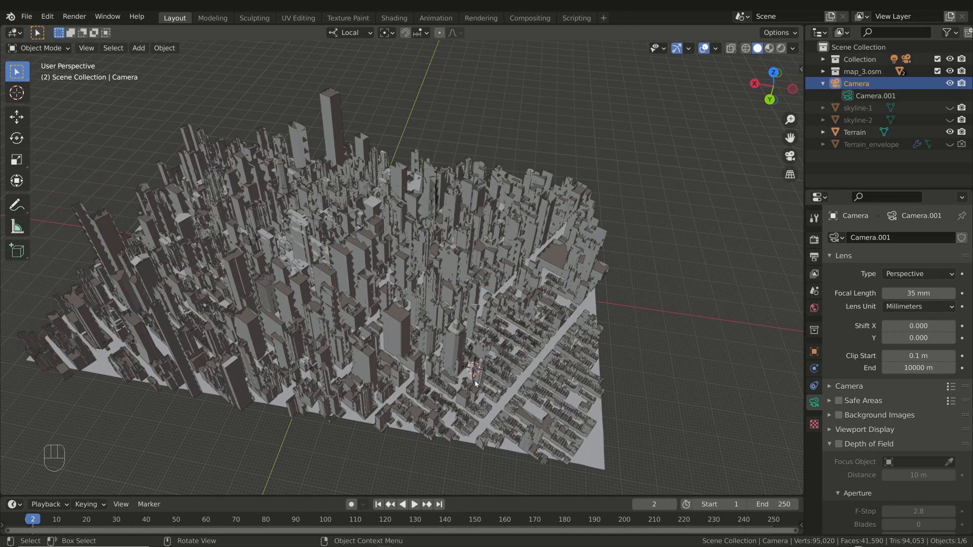
scroll(475, 383, "up", 10)
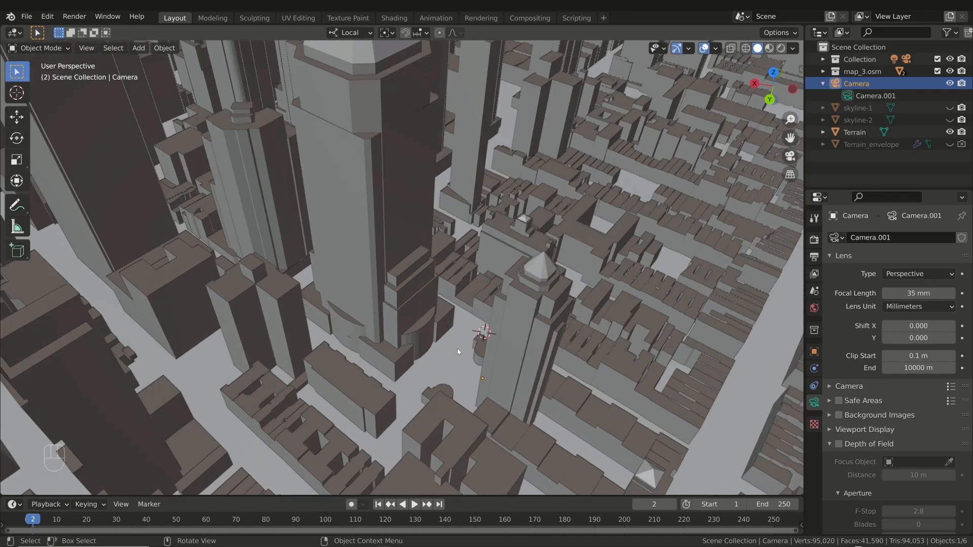
middle_click_drag(457, 348, 501, 354)
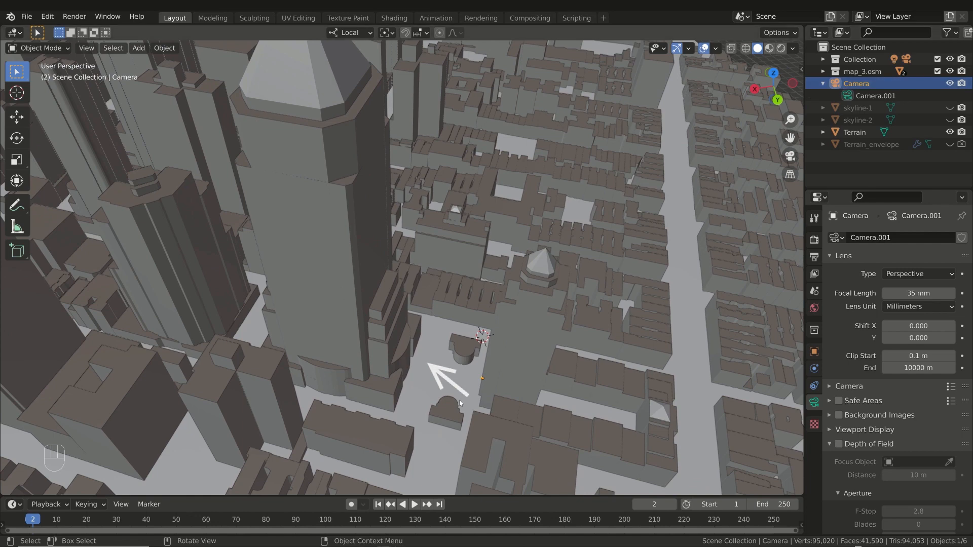
middle_click_drag(500, 355, 495, 371)
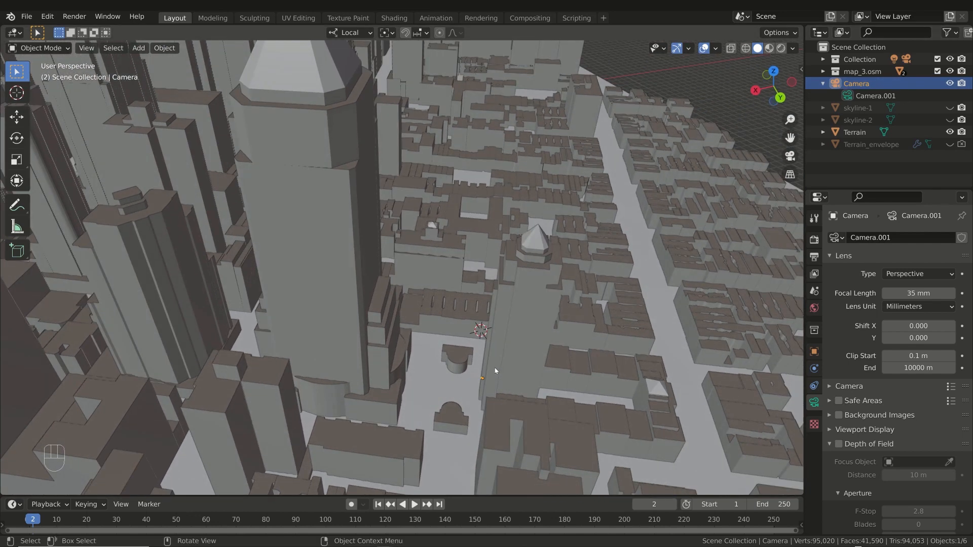
key("KP_Decimal")
key("KP_0")
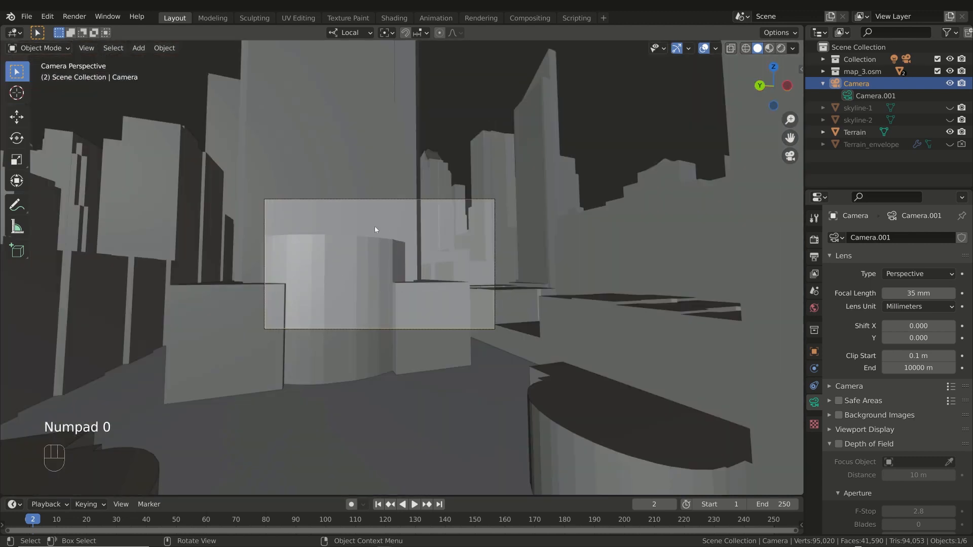
scroll(394, 281, "up", 5)
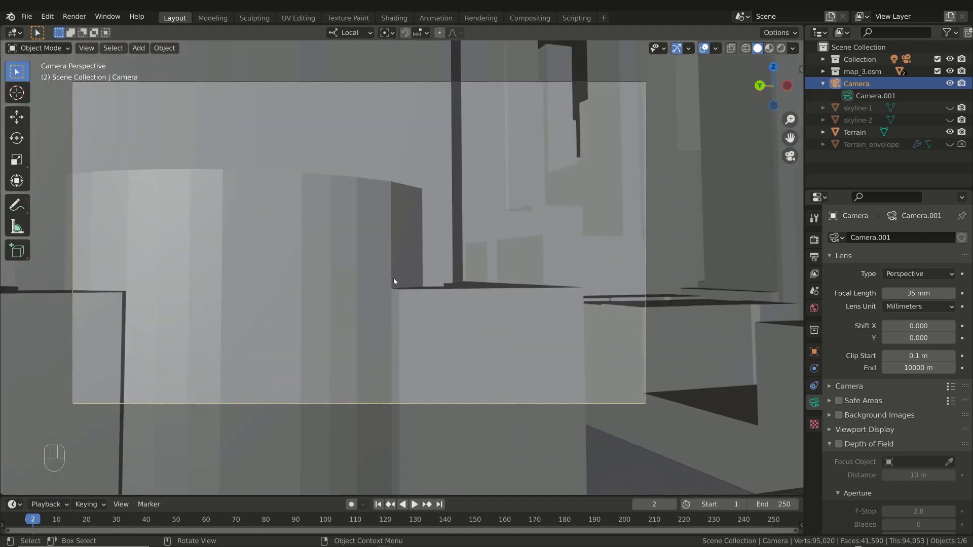
scroll(393, 277, "down", 1)
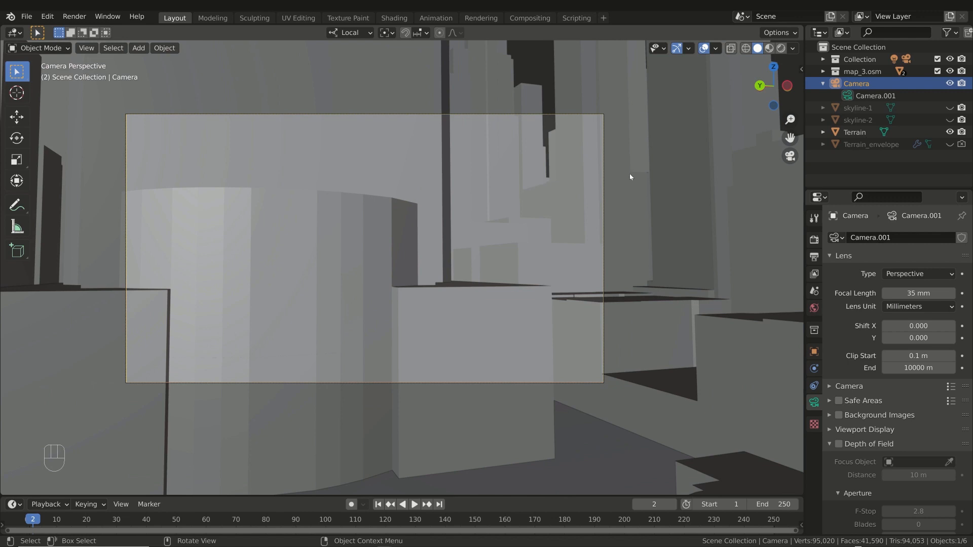
Lock the camera to the view so that viewport navigation moves the camera
key("n")
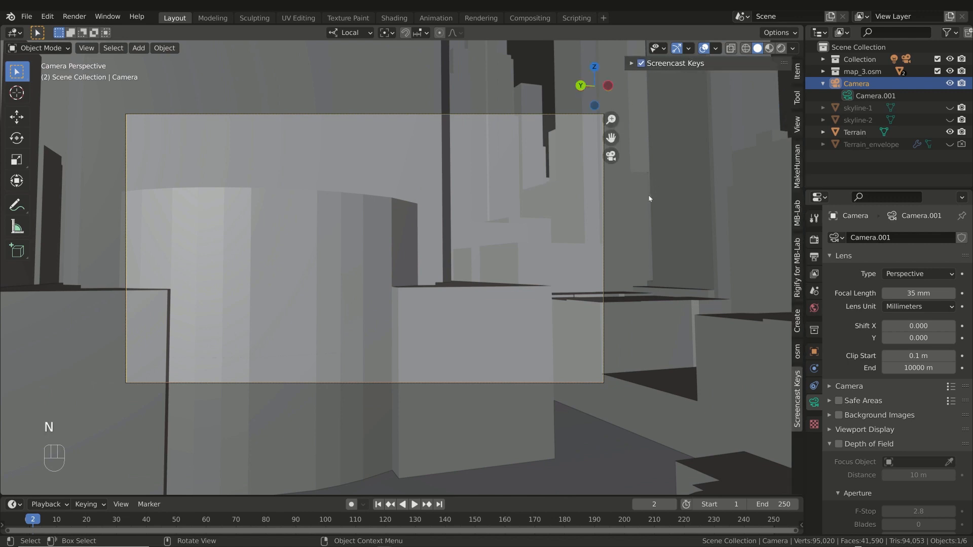
left_click(797, 124)
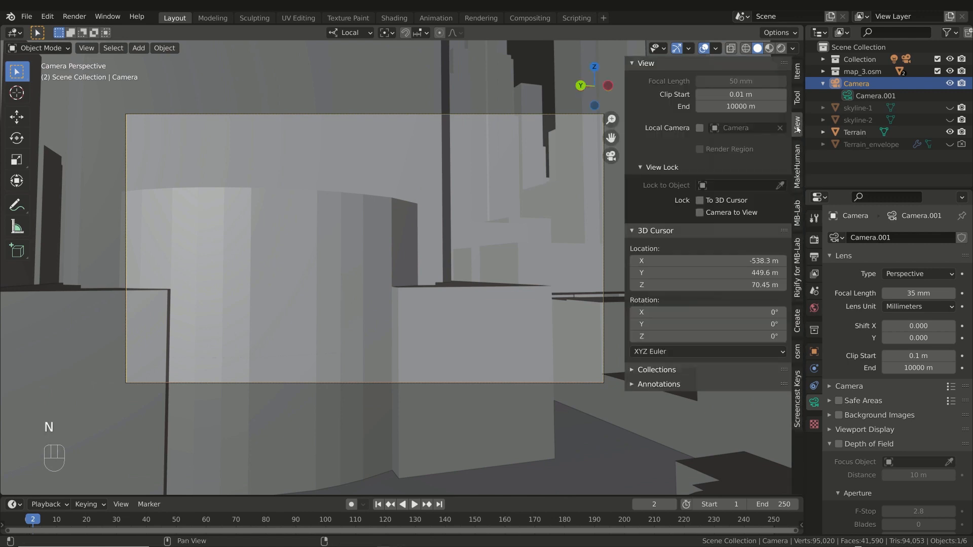
left_click(700, 212)
key("n")
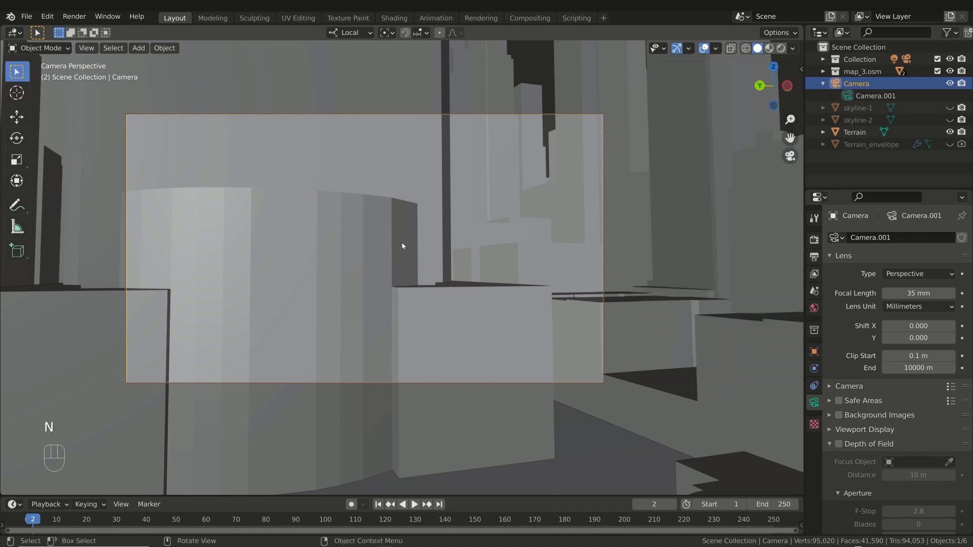
Reframe the camera slightly on the buildings and show the camera view in Material Preview shading
middle_click_drag(403, 242, 430, 231)
left_click(770, 49)
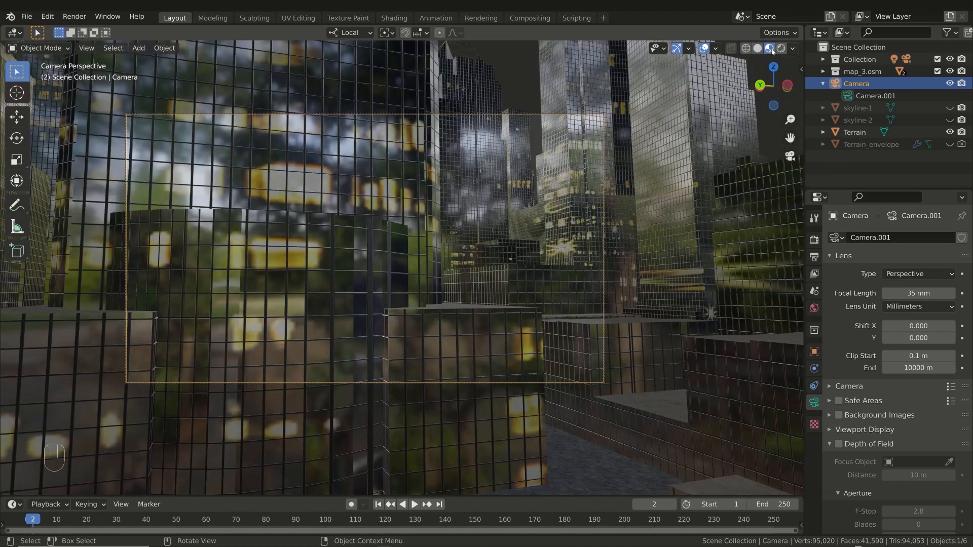
middle_click_drag(333, 263, 336, 276)
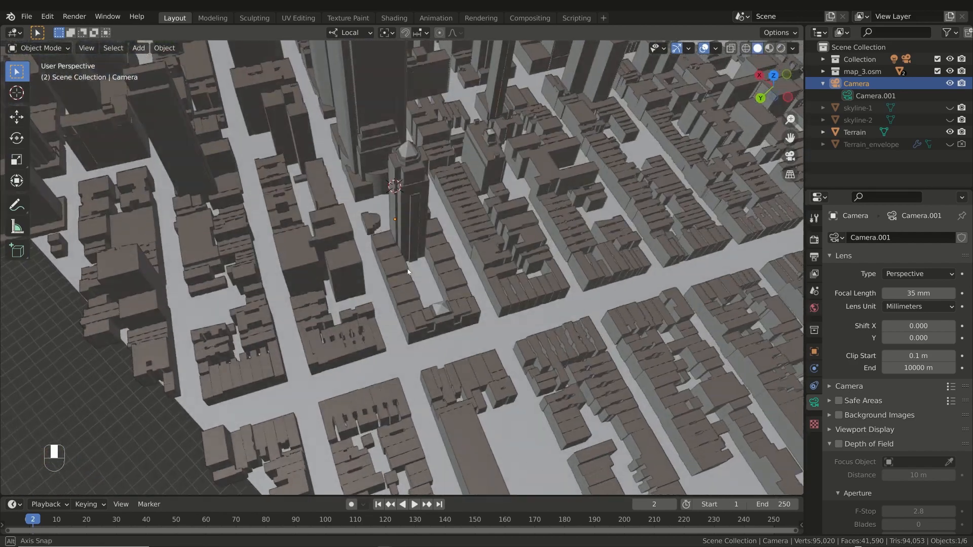
Select all linked faces of the tall pointed-roof tower in the walls mesh and separate the selection into its own object
mouse_move(441, 266)
middle_mouse_down()
mouse_move(470, 298)
mouse_move(455, 236)
mouse_move(570, 272)
middle_mouse_up()
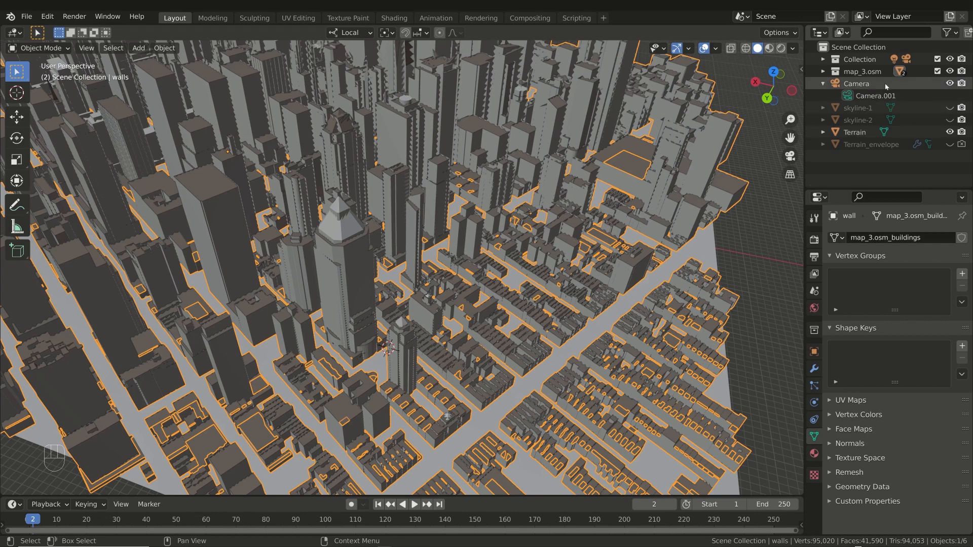
left_click(824, 71)
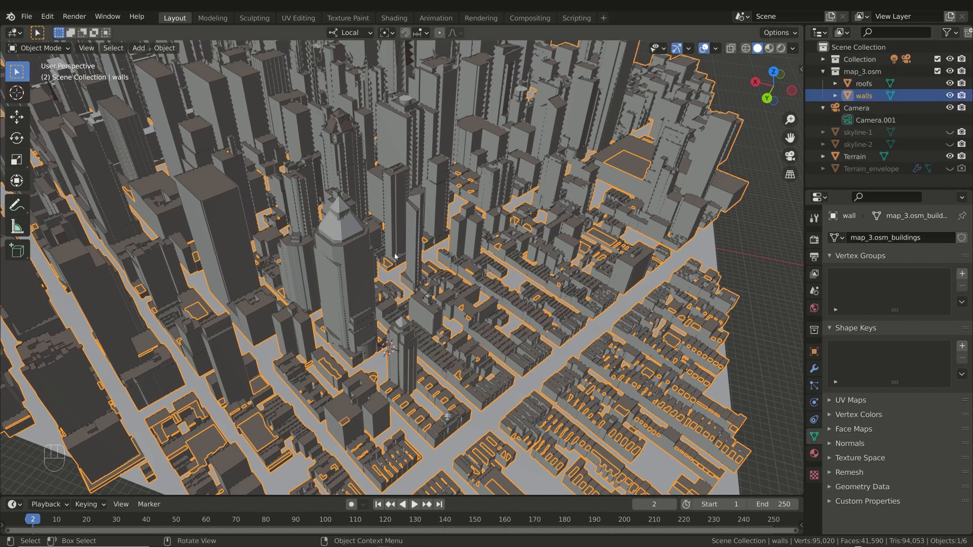
key("Tab")
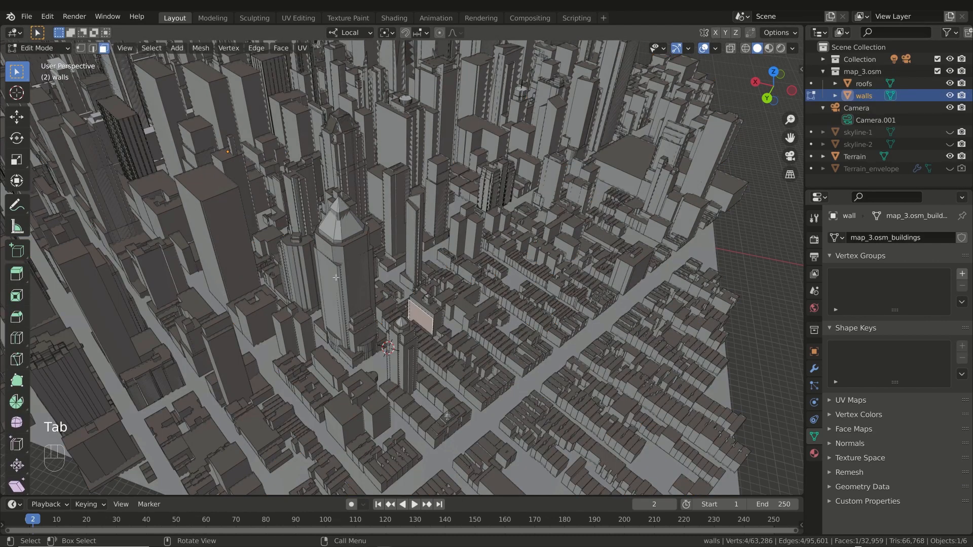
scroll(336, 277, "up", 2)
scroll(352, 247, "up", 2)
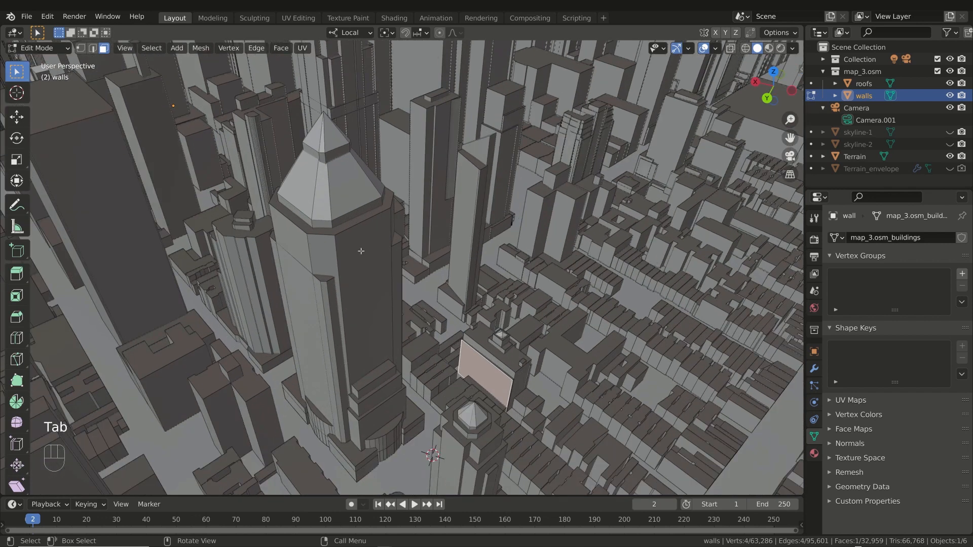
key("l")
key("l")
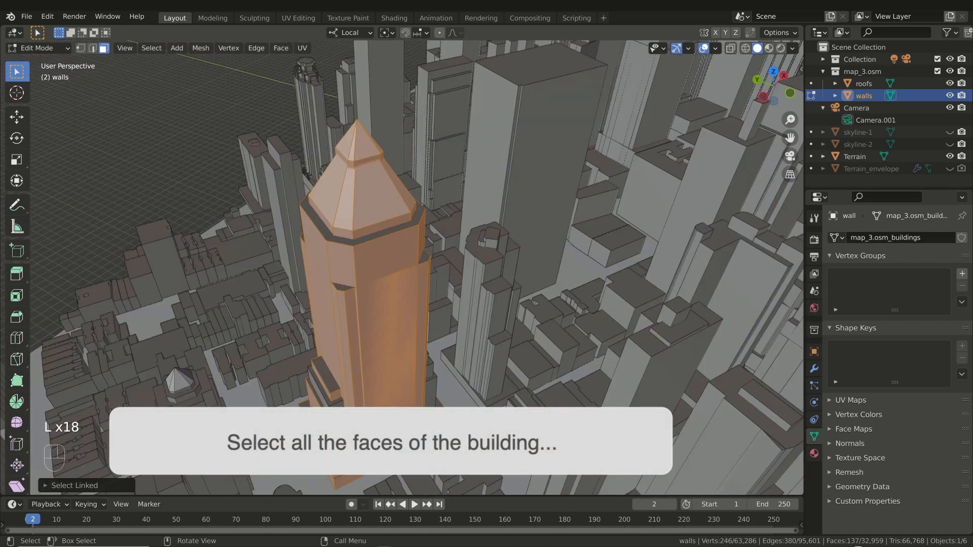
key("l")
middle_click_drag(339, 386, 391, 276)
key("p")
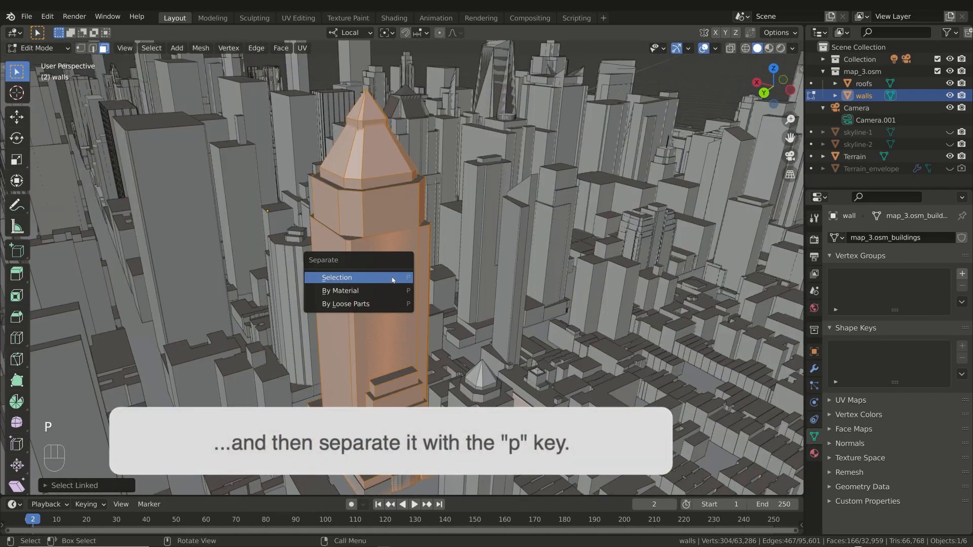
left_click(352, 277)
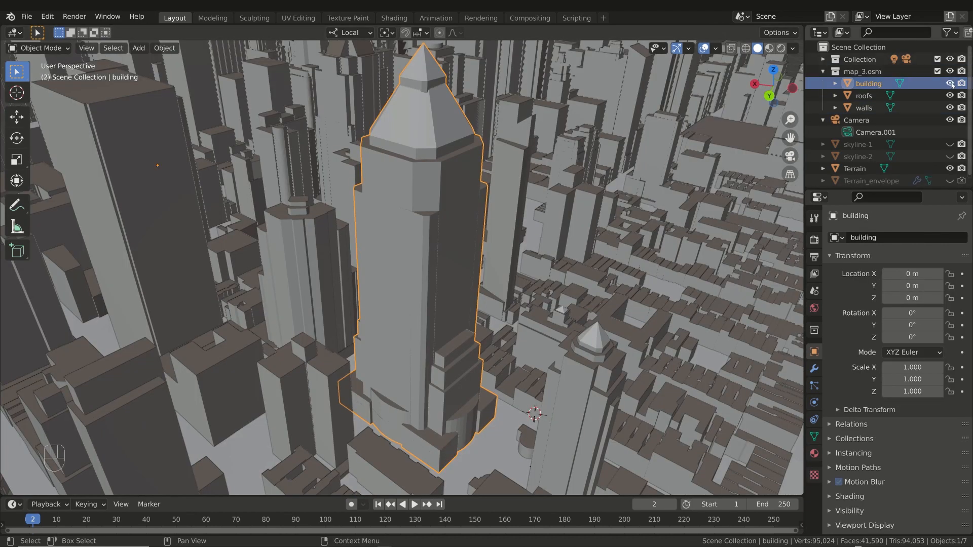
Toggle the building object's visibility off and on to check the separated tower, and reselect it
left_click(950, 84)
left_click(951, 84)
middle_click_drag(478, 147, 515, 150)
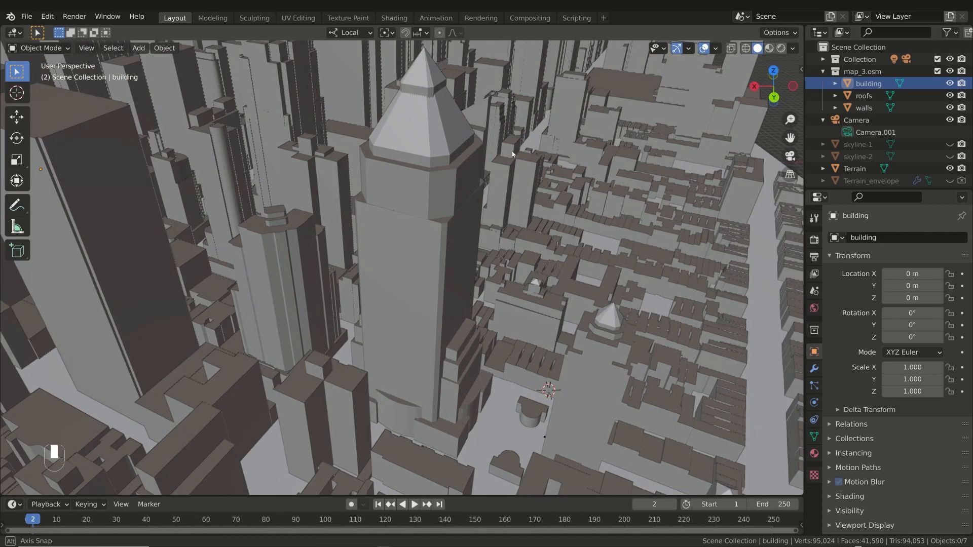
left_click(453, 136)
middle_click_drag(453, 135, 436, 129)
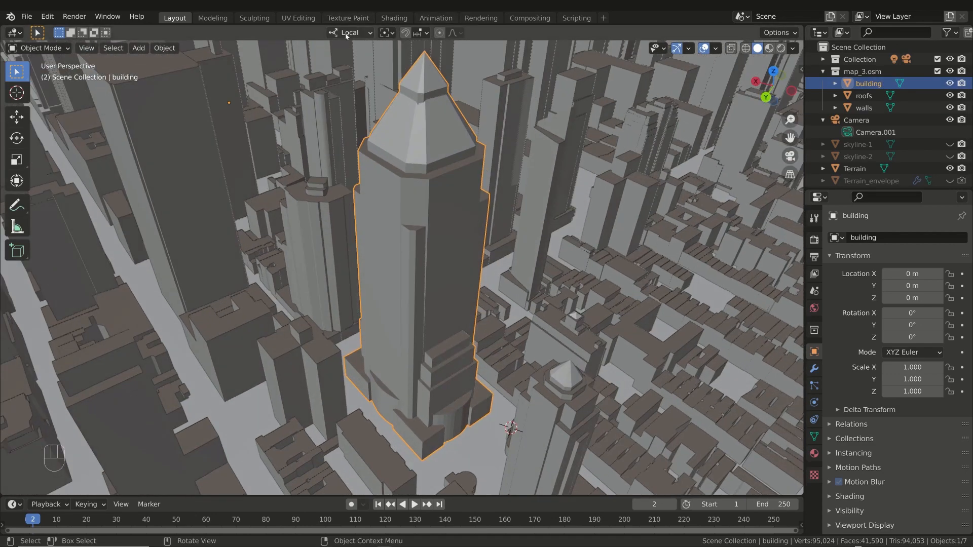
In the Shading workspace, make the tower's Walls material a single-user copy and rename it Building
left_click(394, 18)
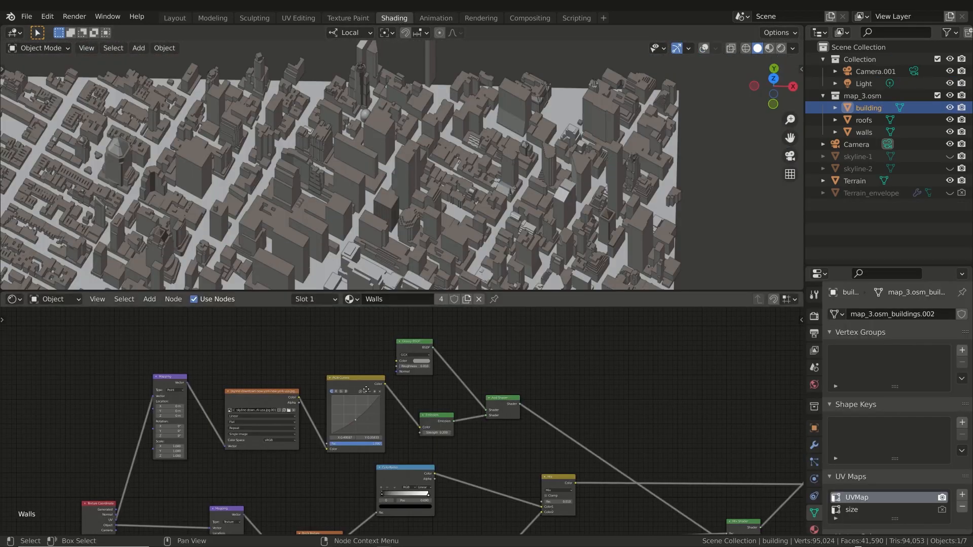
middle_click_drag(367, 386, 375, 357)
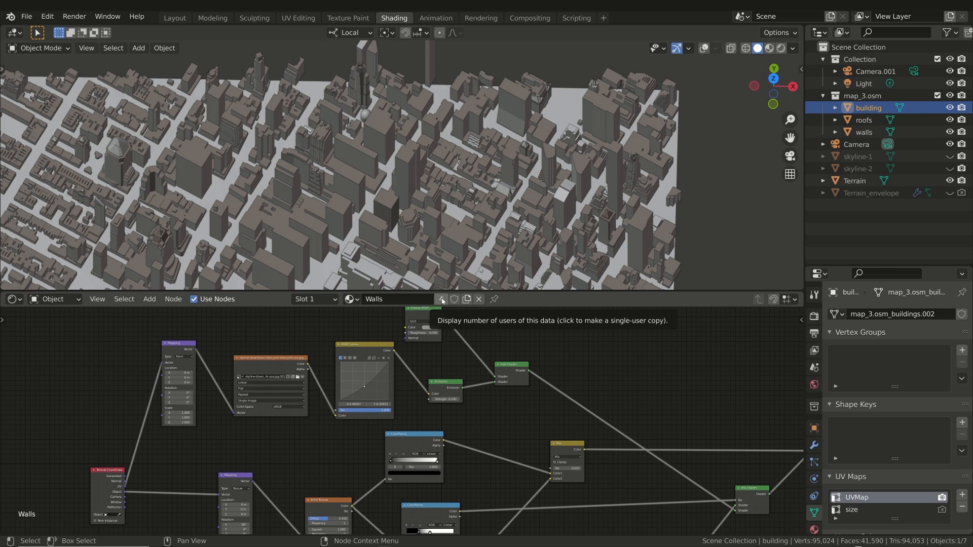
left_click(441, 301)
left_click(439, 299)
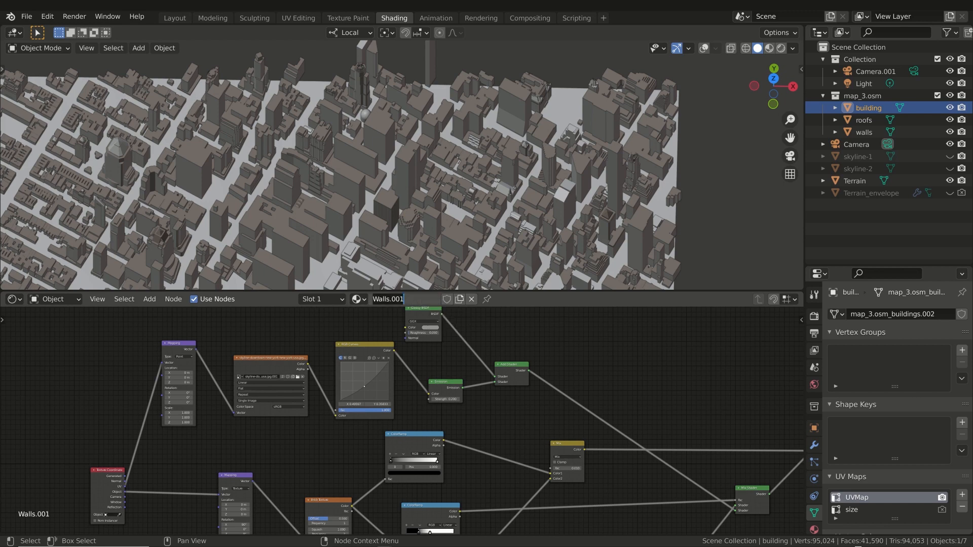
type("Building")
key("Return")
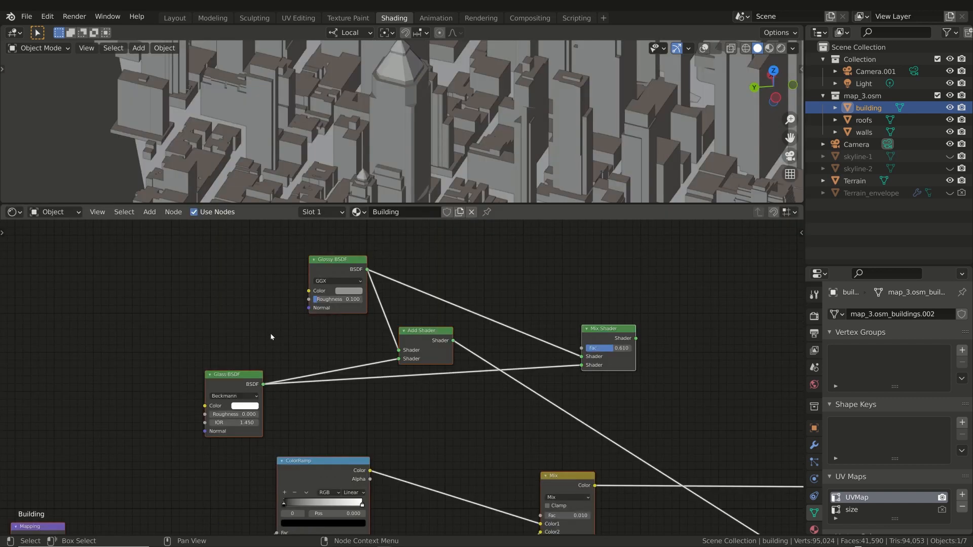
Preview the tower's glass and glossy material in Rendered viewport shading and examine it among the surrounding buildings
left_click(781, 48)
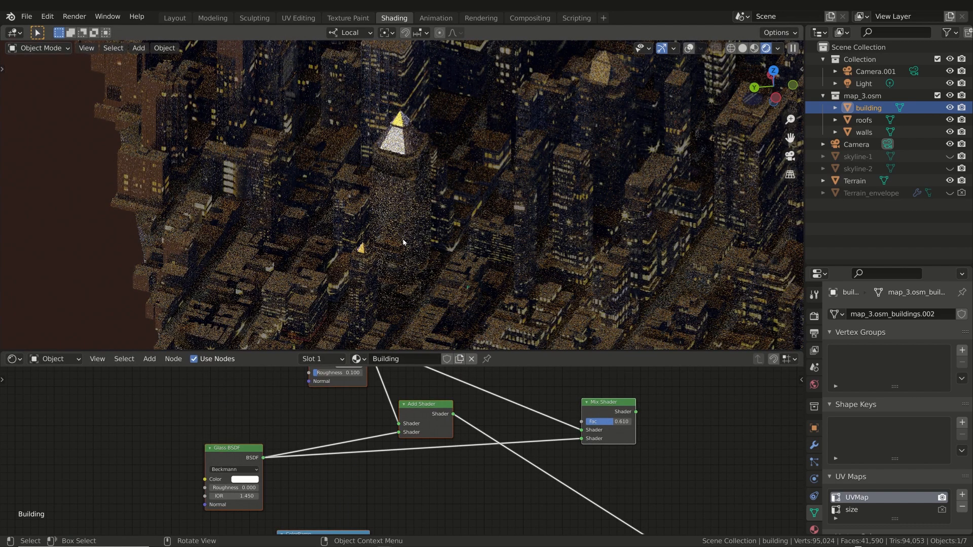
scroll(404, 242, "up", 5)
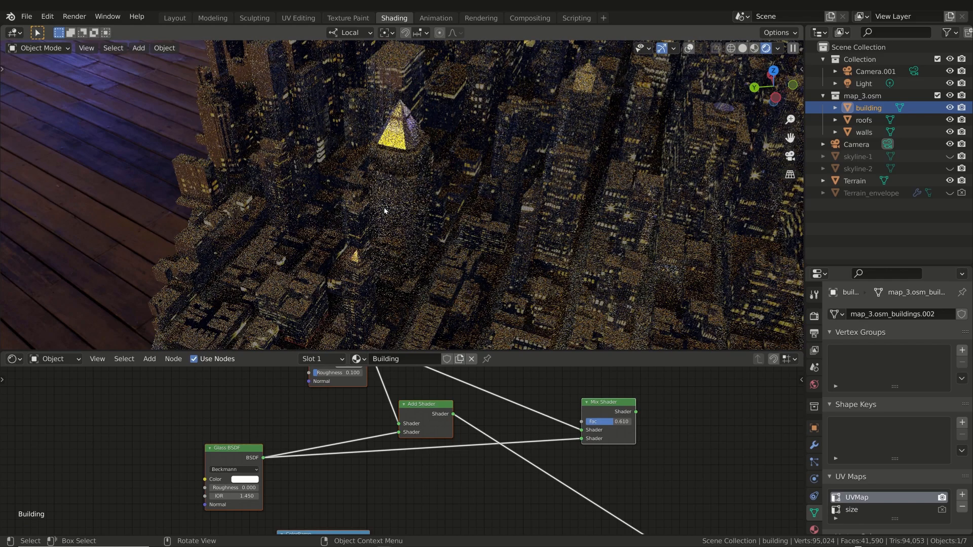
middle_click_drag(403, 243, 388, 191)
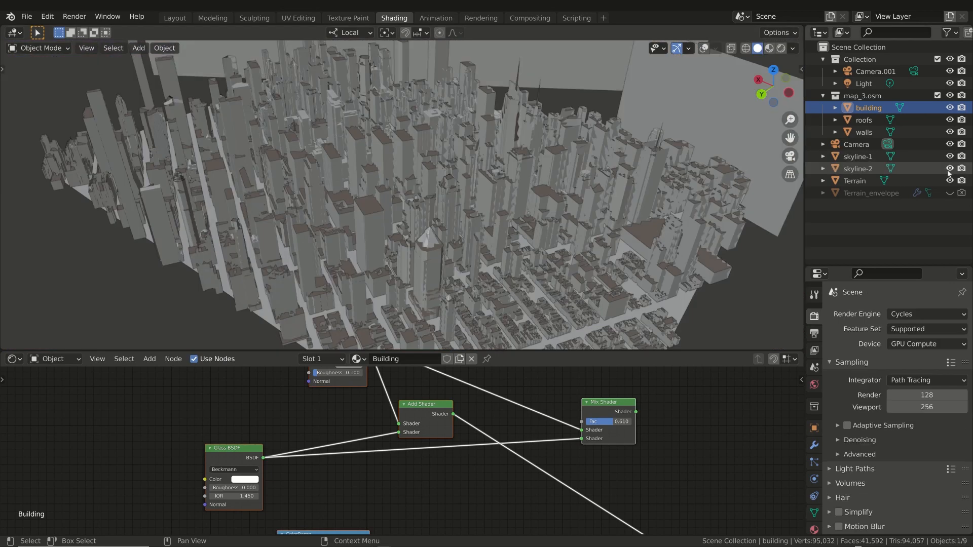
View the blank skyline planes behind the city and open the file import options
middle_click_drag(533, 200, 531, 172)
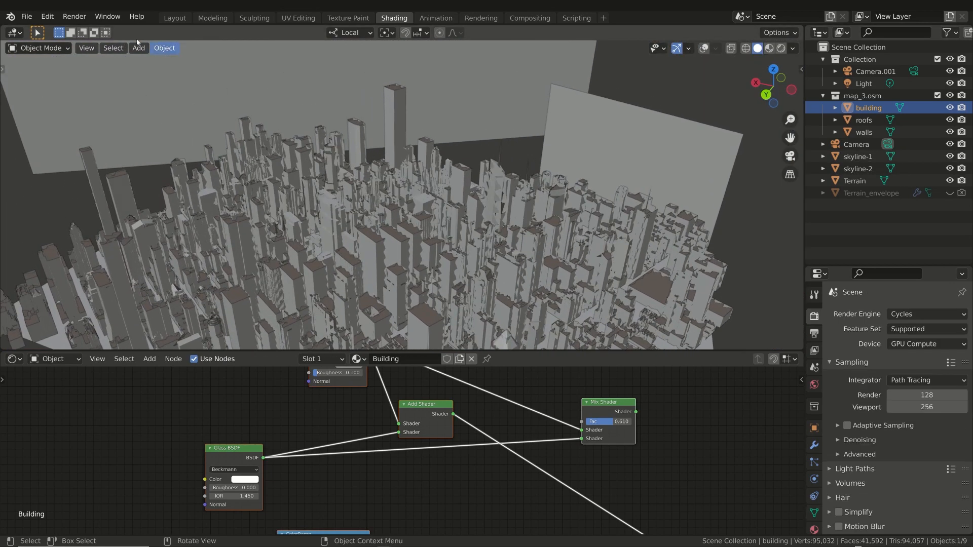
left_click(28, 17)
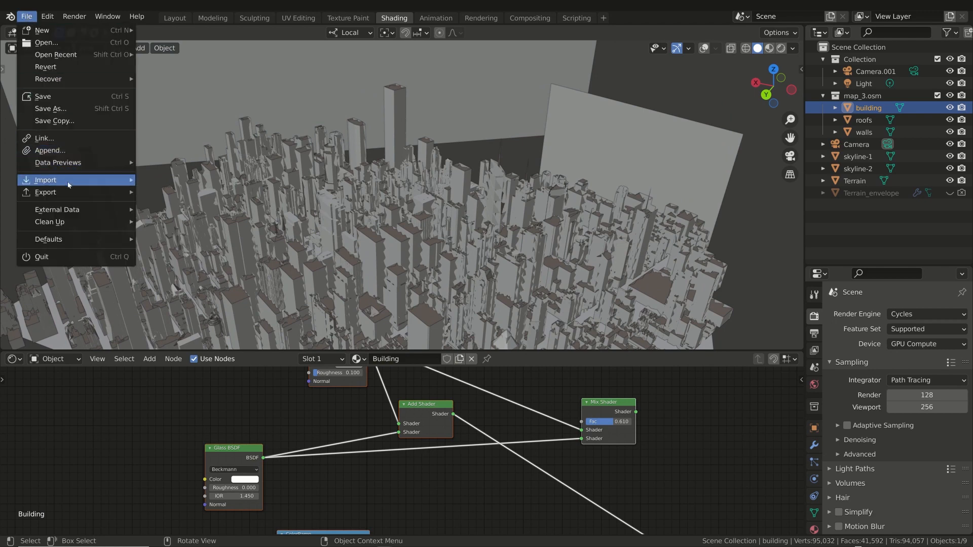
mouse_move(70, 186)
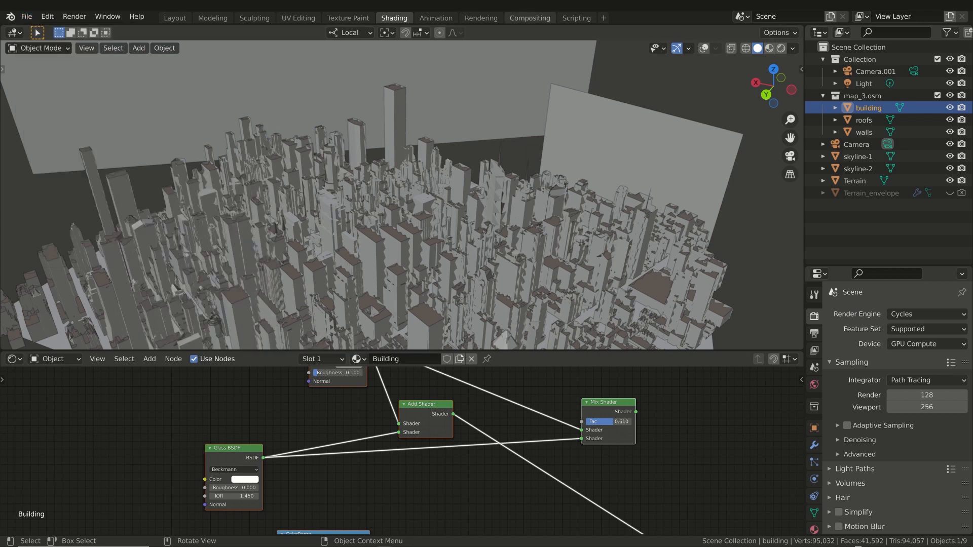
Show the scene in Material Preview shading and examine how the skyline-1 and skyline-2 image planes are placed behind the city
left_click(769, 47)
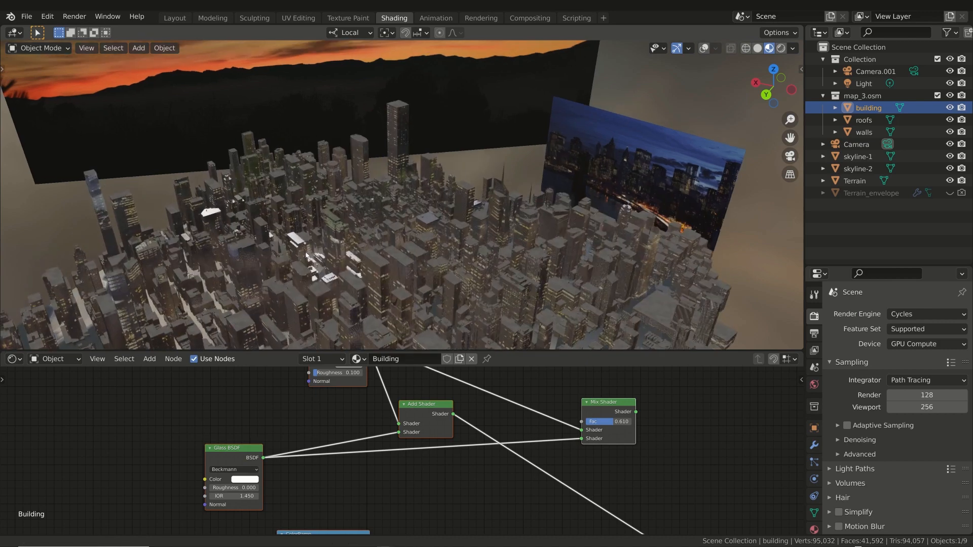
mouse_move(295, 186)
middle_mouse_down()
mouse_move(391, 232)
mouse_move(396, 217)
mouse_move(519, 189)
middle_mouse_up()
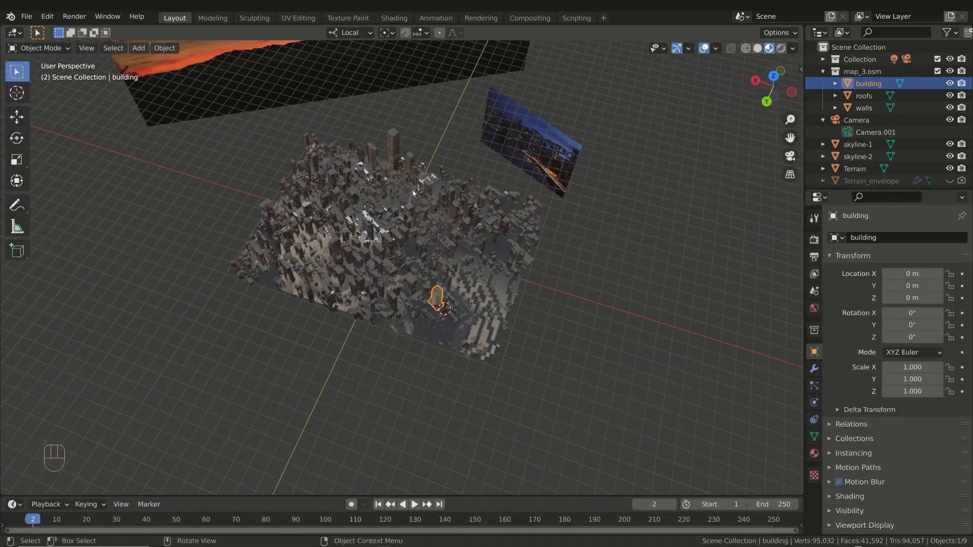
middle_click_drag(413, 192, 487, 356)
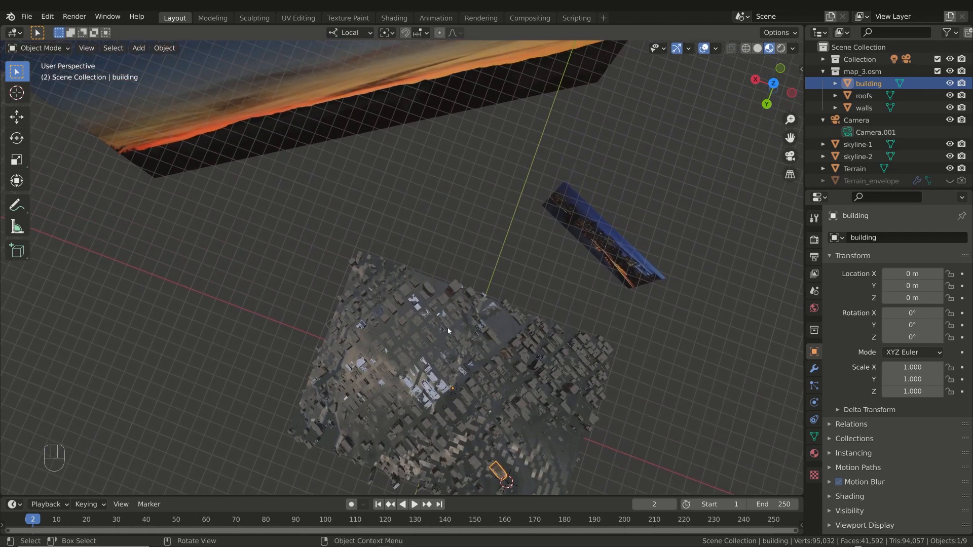
middle_click_drag(570, 377, 553, 351, "shift")
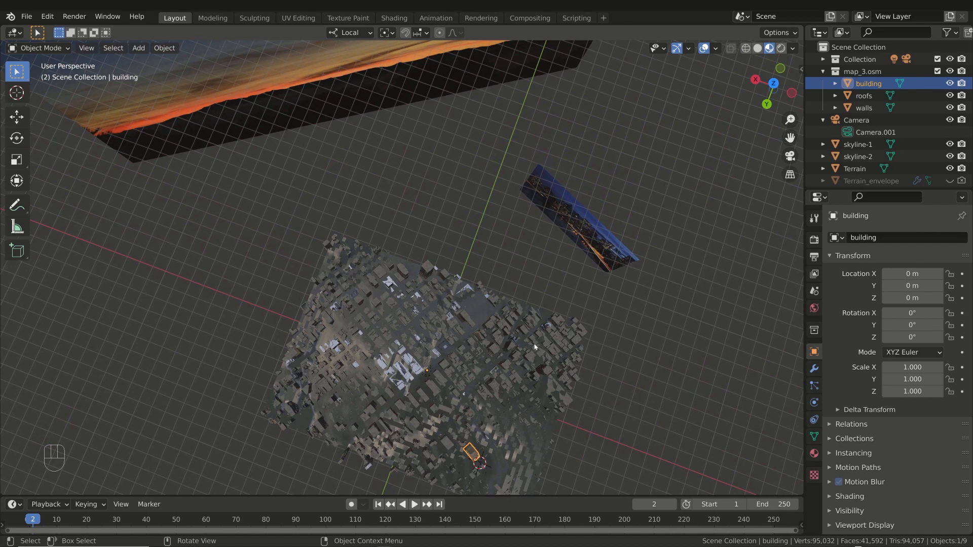
middle_click_drag(617, 317, 448, 348)
scroll(448, 347, "up", 6)
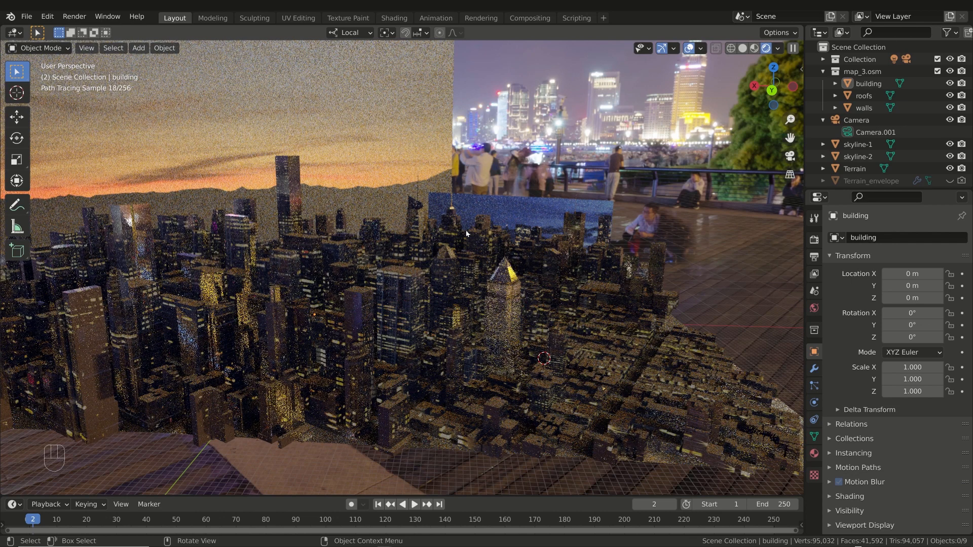
Set the World background strength of the shanghai_bund HDR to 0.5
left_click(814, 308)
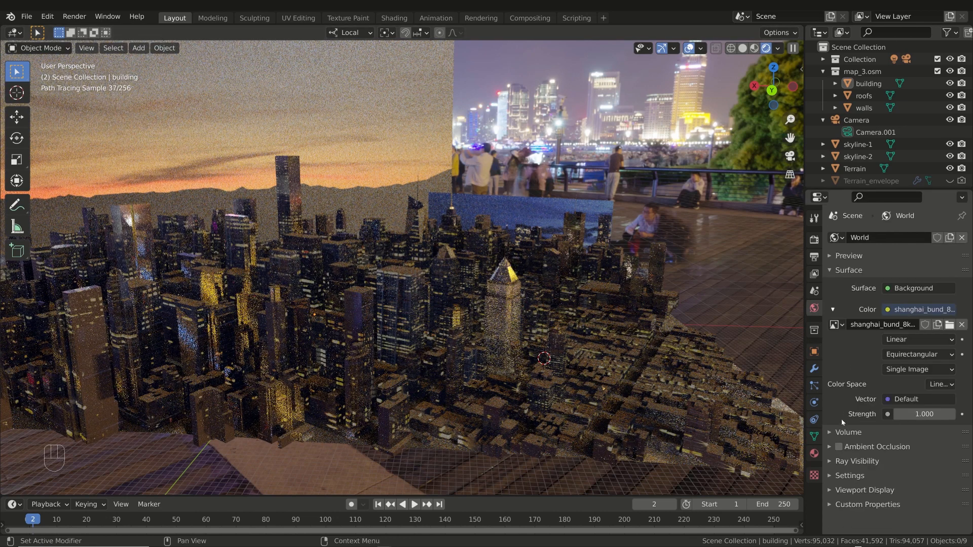
left_click(922, 414)
type("0.5")
key("Return")
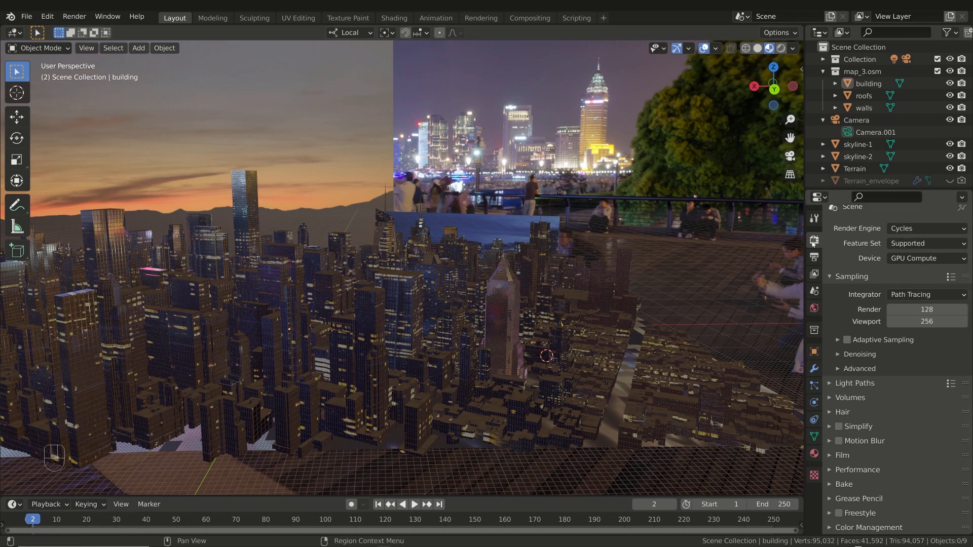
Enable Transparent in the Cycles Film settings and show the viewport in Rendered shading
left_click(830, 456)
scroll(882, 408, "down", 5)
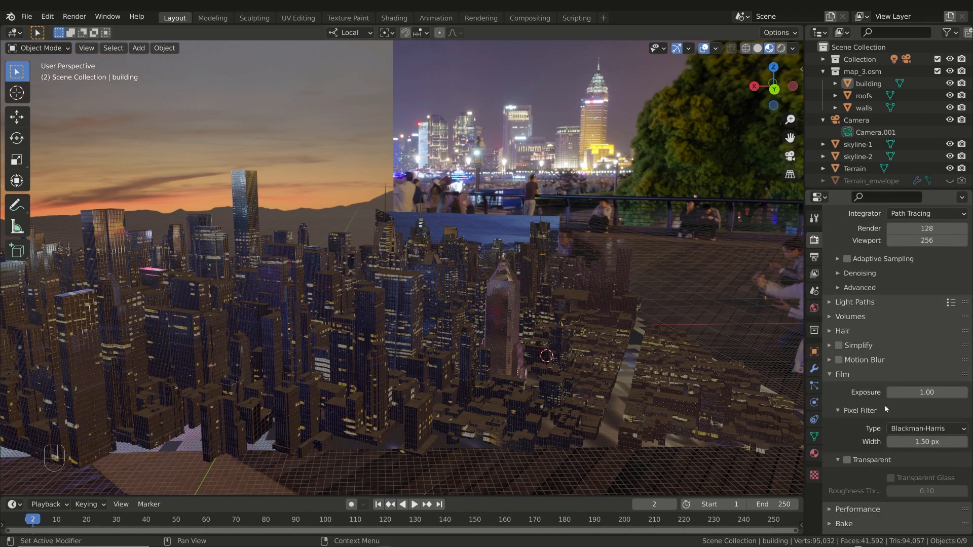
left_click(848, 422)
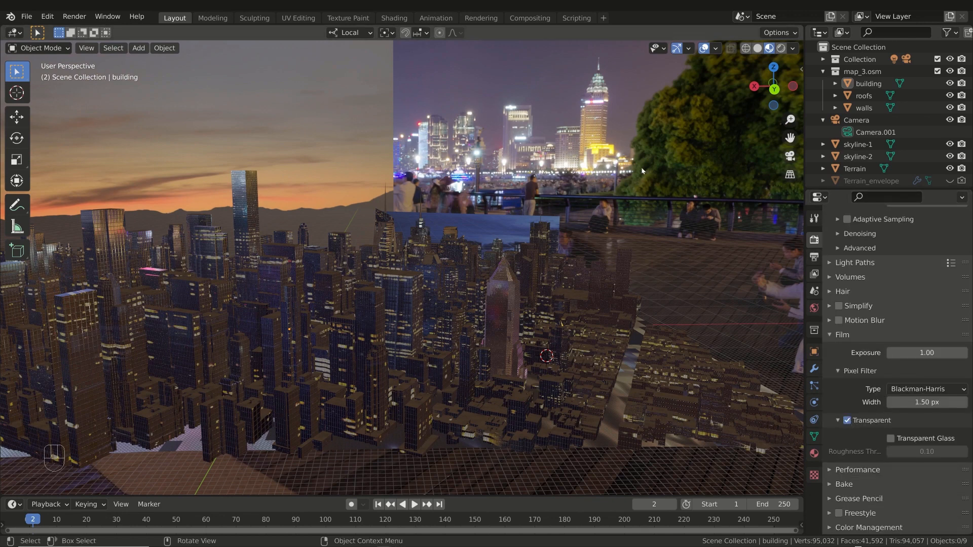
left_click(781, 48)
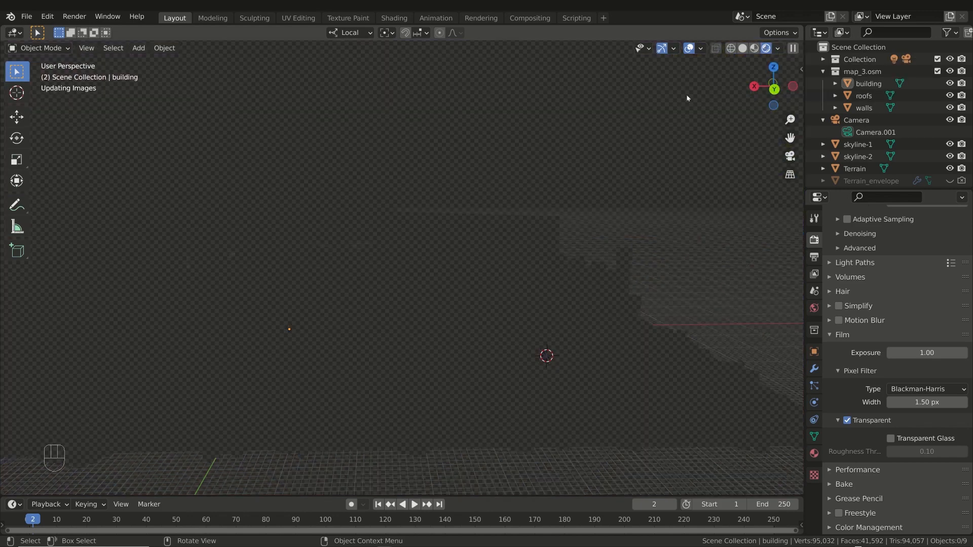